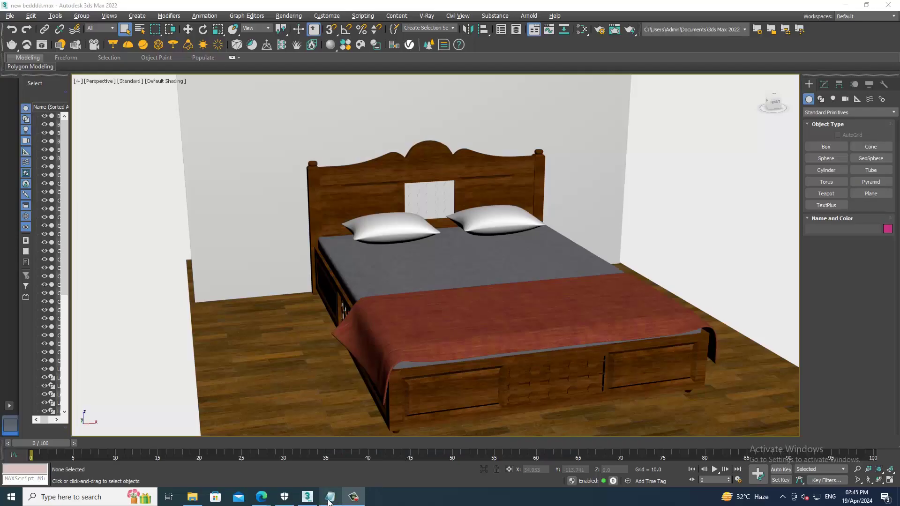
# Show and dismiss the tutorial title note, then zoom in on the bed
pyautogui.click(330, 500)
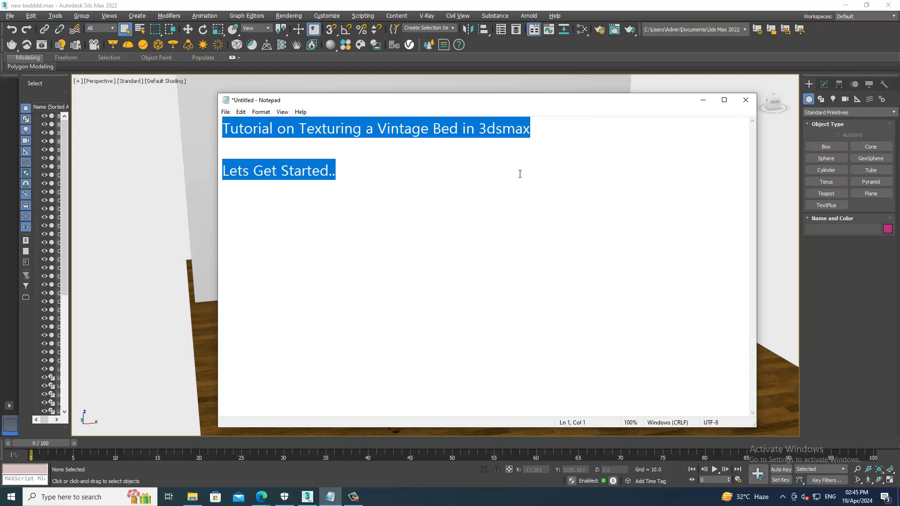
pyautogui.click(702, 100)
pyautogui.scroll(3, 412, 236)
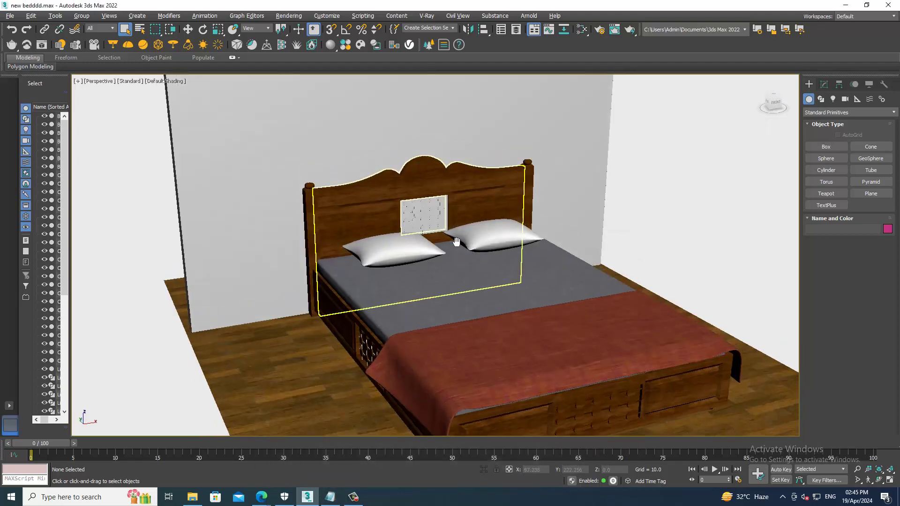
pyautogui.scroll(5, 411, 236)
# Freeze the back wall so it can no longer be selected
pyautogui.click(347, 185)
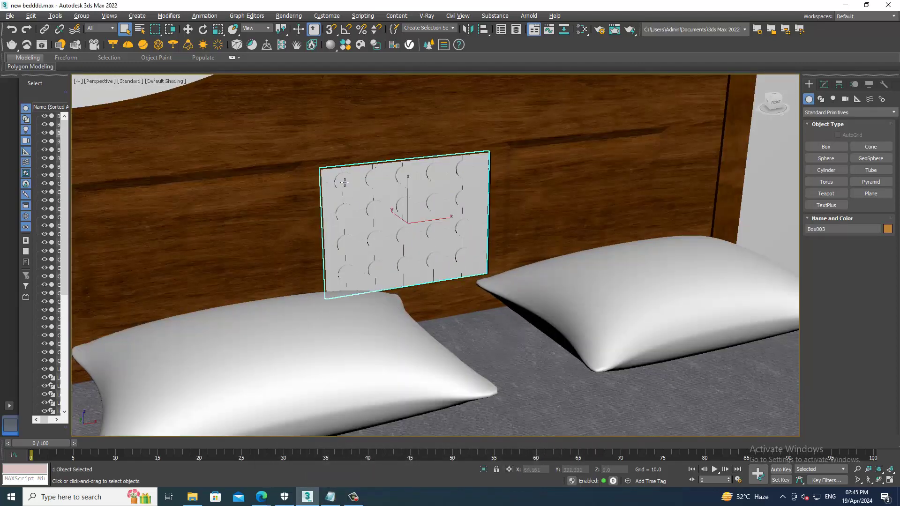
pyautogui.keyDown('alt'); pyautogui.moveTo(348, 186); pyautogui.dragTo(629, 172, button='middle'); pyautogui.keyUp('alt')
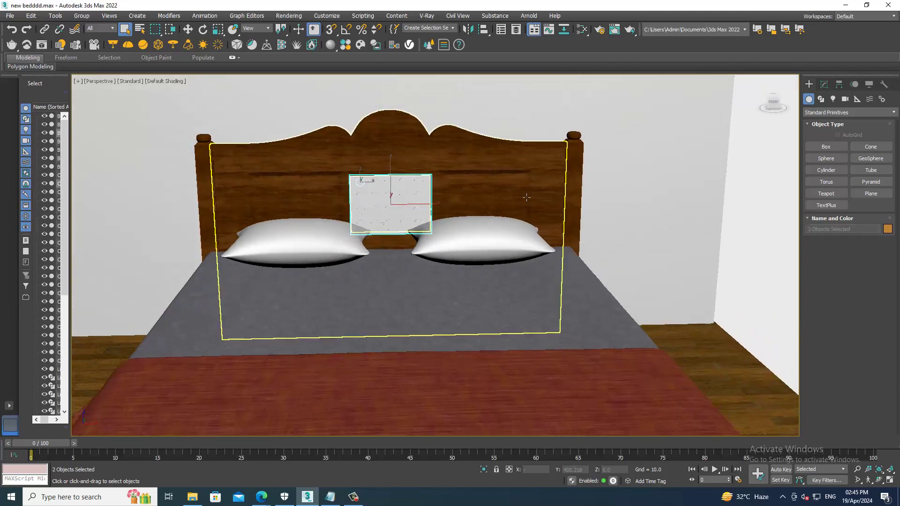
pyautogui.rightClick(629, 171)
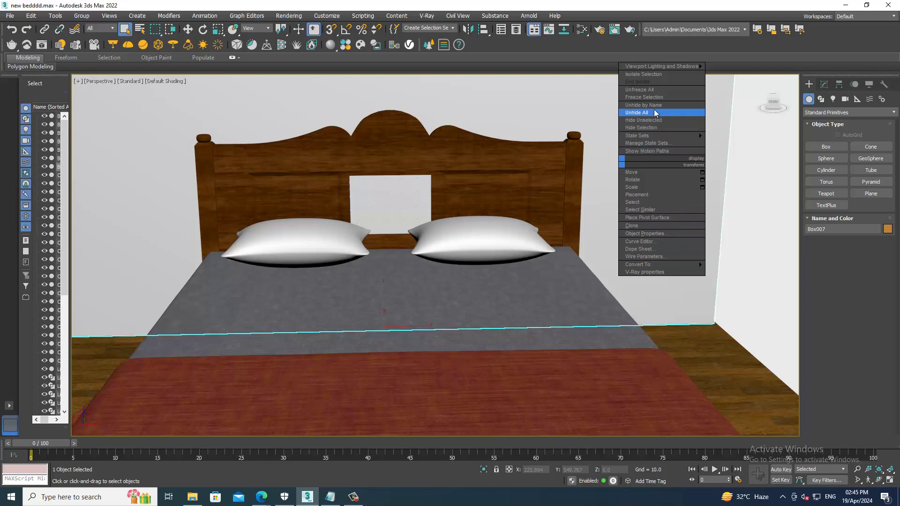
pyautogui.click(654, 97)
# Marquee-select the 30 lattice panel pieces, excluding the left pillow, with Move active
pyautogui.moveTo(613, 151)
pyautogui.mouseDown()
pyautogui.moveTo(306, 228)
pyautogui.moveTo(305, 243)
pyautogui.mouseUp()
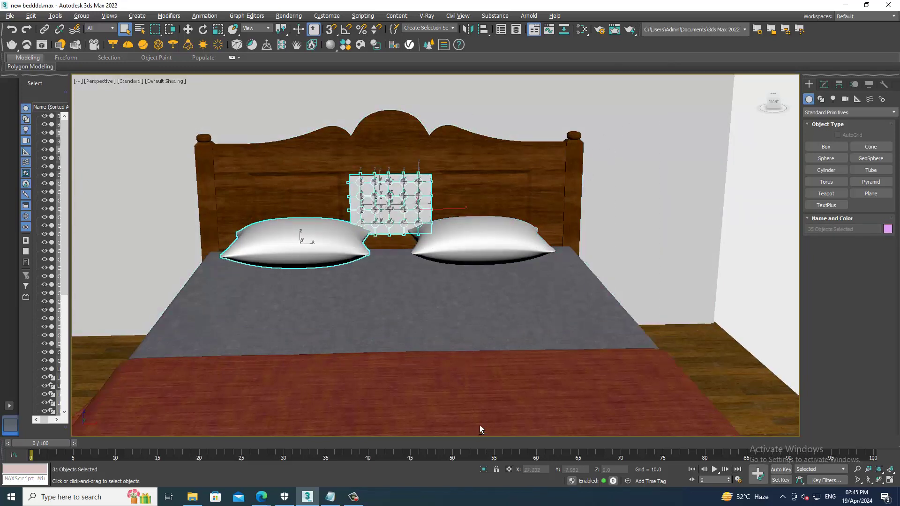
pyautogui.keyDown('alt'); pyautogui.moveTo(317, 420); pyautogui.dragTo(317, 421); pyautogui.keyUp('alt')
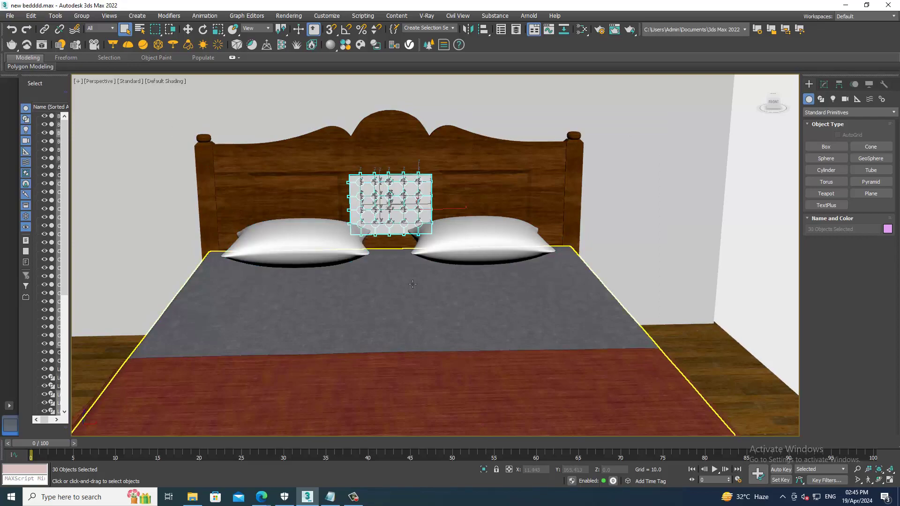
pyautogui.press('F3')
pyautogui.moveTo(426, 277)
pyautogui.keyDown('alt'); pyautogui.mouseDown(button='middle')
pyautogui.moveTo(428, 240)
pyautogui.moveTo(413, 221)
pyautogui.mouseUp(button='middle'); pyautogui.keyUp('alt')
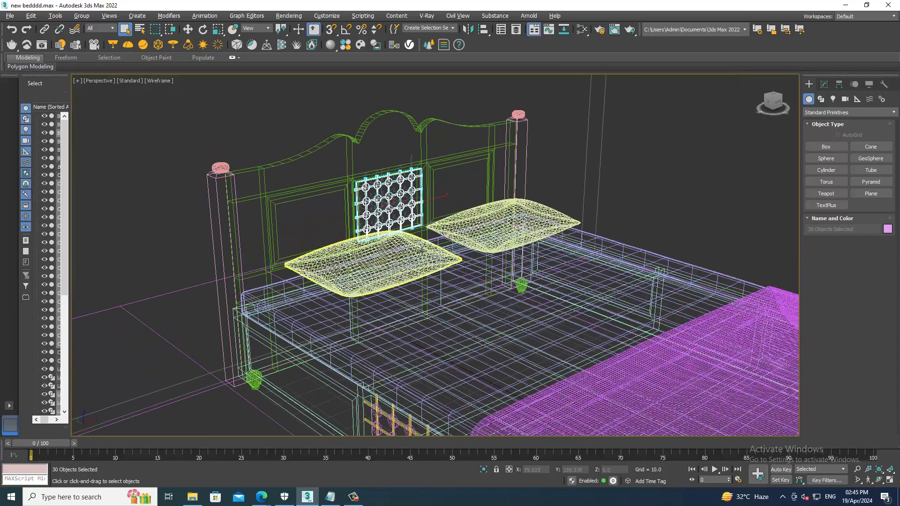
pyautogui.press('F3')
pyautogui.press('w')
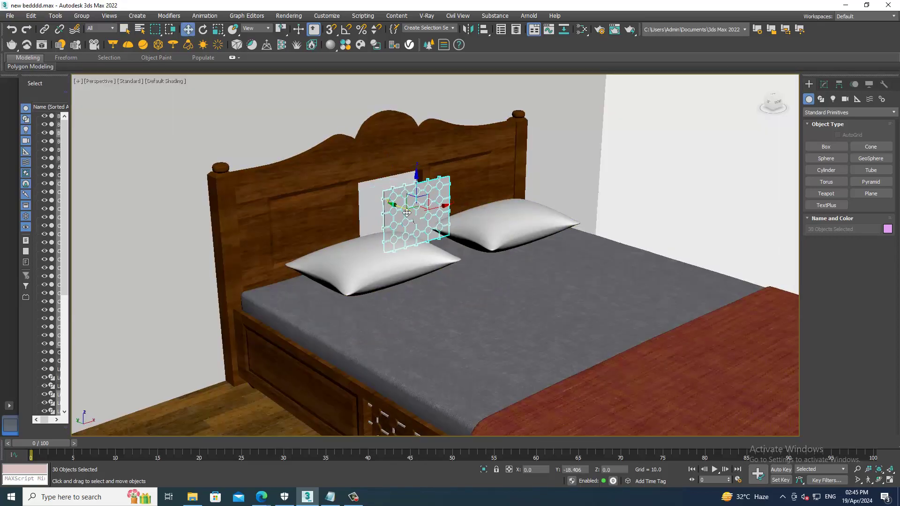
pyautogui.scroll(2, 398, 220)
pyautogui.scroll(5, 413, 234)
pyautogui.moveTo(413, 234); pyautogui.dragTo(424, 236, button='middle')
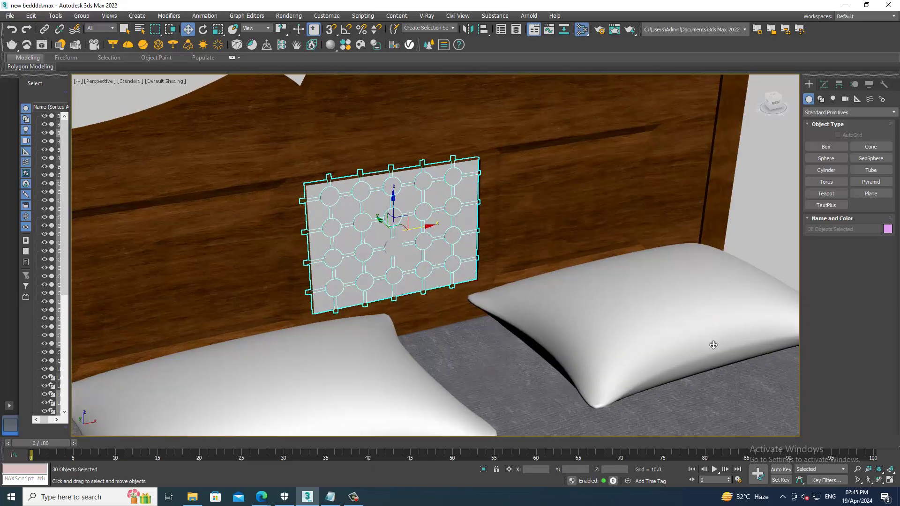
# Assign the bed's wood-textured VRayMtl from the Slate Material Editor to the lattice pieces
pyautogui.press('m')
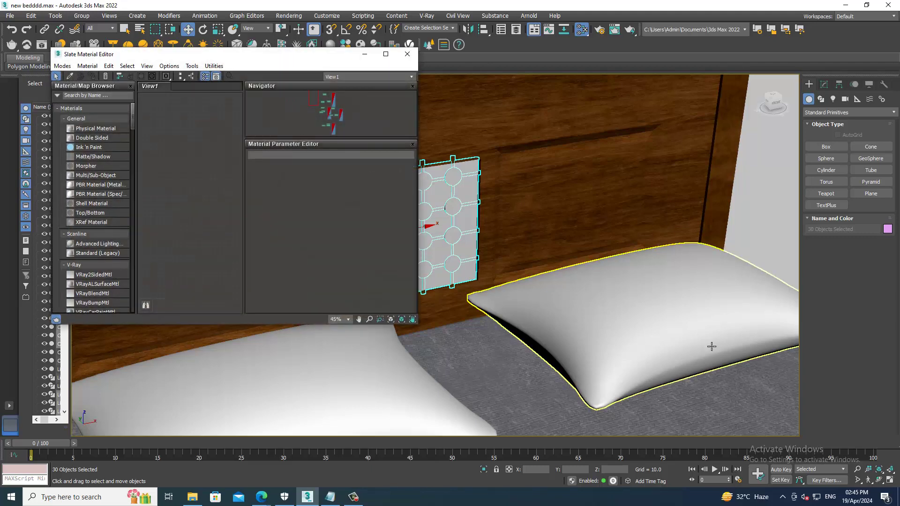
pyautogui.scroll(-6, 200, 209)
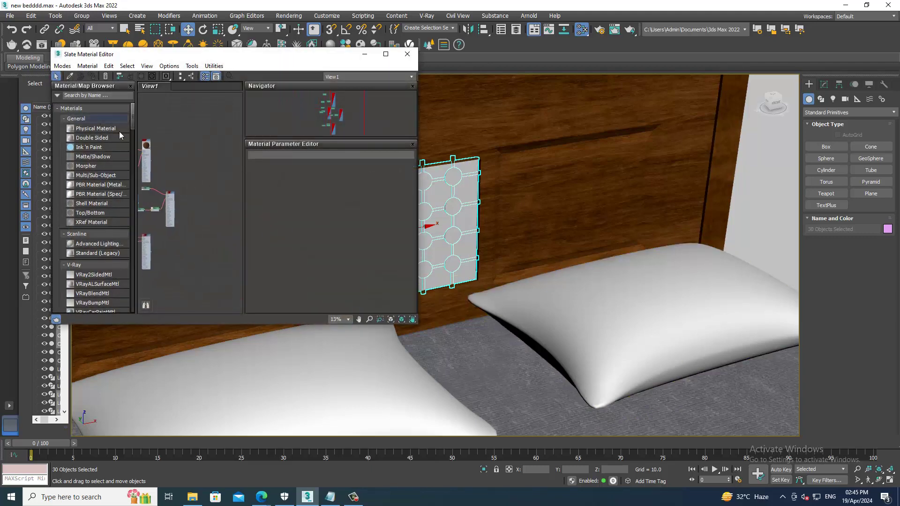
pyautogui.click(386, 54)
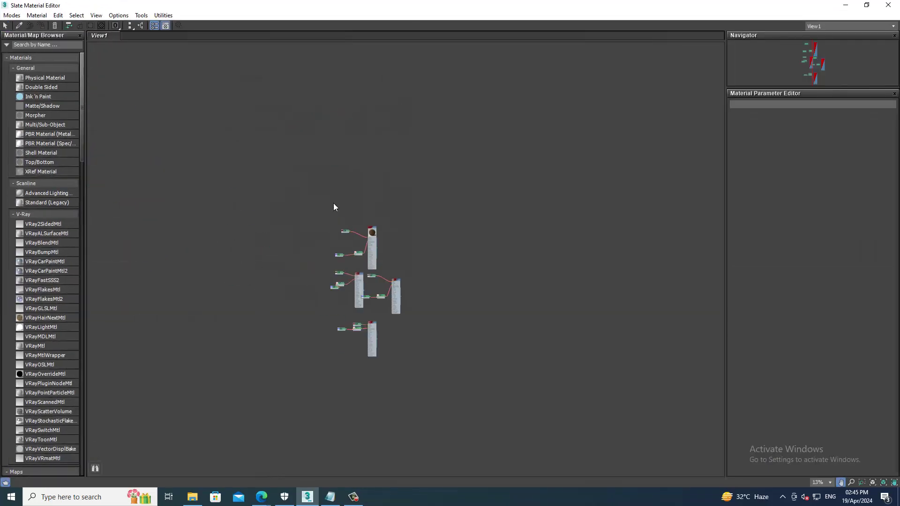
pyautogui.scroll(5, 333, 203)
pyautogui.moveTo(582, 381); pyautogui.dragTo(482, 266, button='middle')
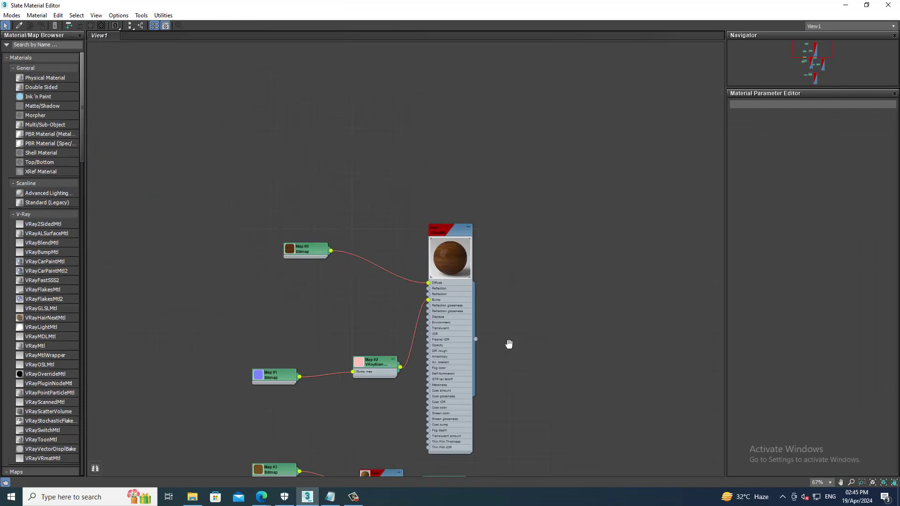
pyautogui.moveTo(509, 344); pyautogui.dragTo(506, 327, button='middle')
pyautogui.doubleClick(463, 220)
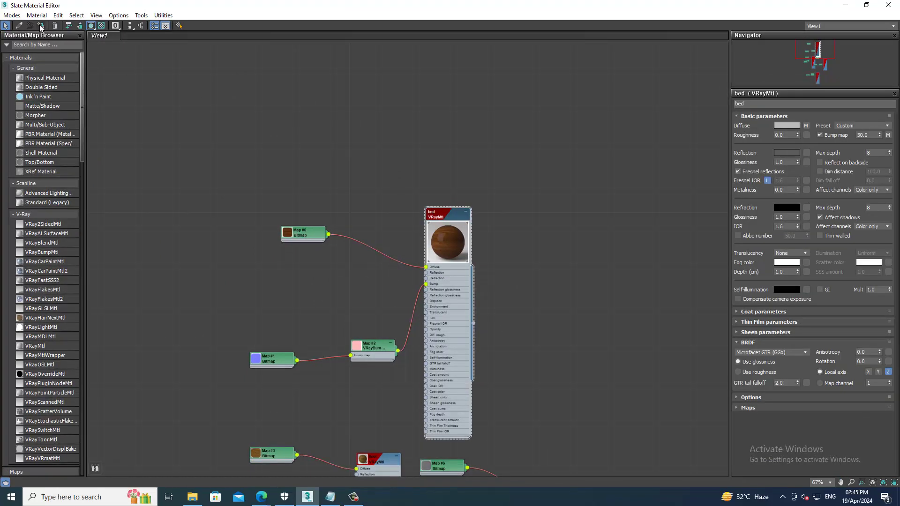
pyautogui.click(853, 7)
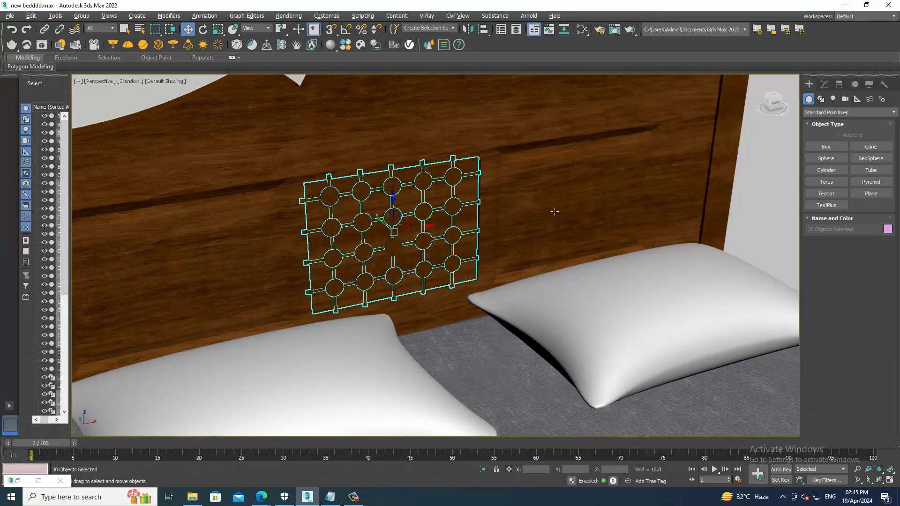
pyautogui.moveTo(539, 211)
pyautogui.keyDown('alt'); pyautogui.mouseDown(button='middle')
pyautogui.moveTo(590, 198)
pyautogui.moveTo(375, 196)
pyautogui.mouseUp(button='middle'); pyautogui.keyUp('alt')
pyautogui.scroll(5, 374, 195)
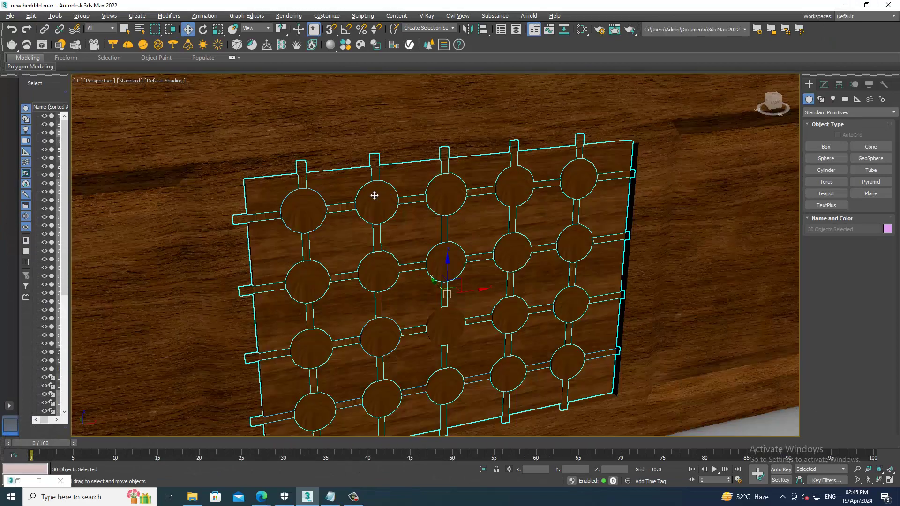
# Add a UVW Map modifier with Box mapping to the lattice panel
pyautogui.click(824, 86)
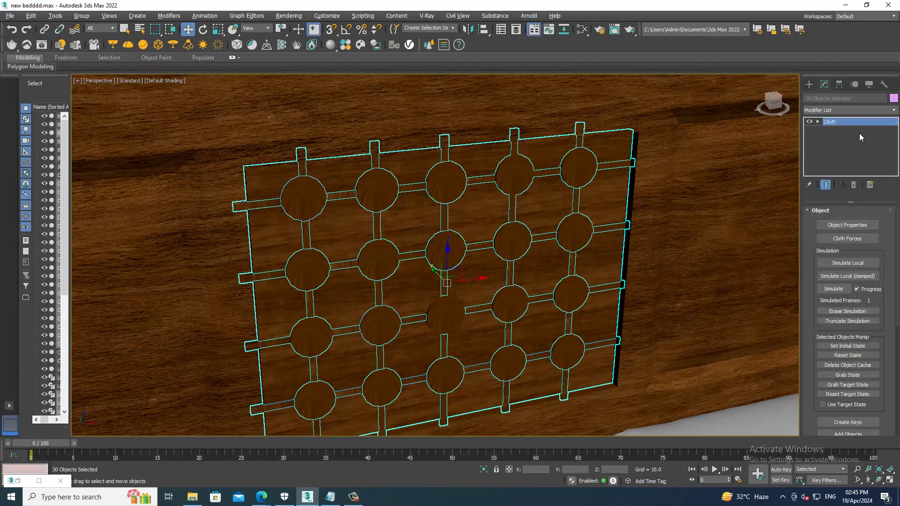
pyautogui.click(844, 109)
pyautogui.press('u')
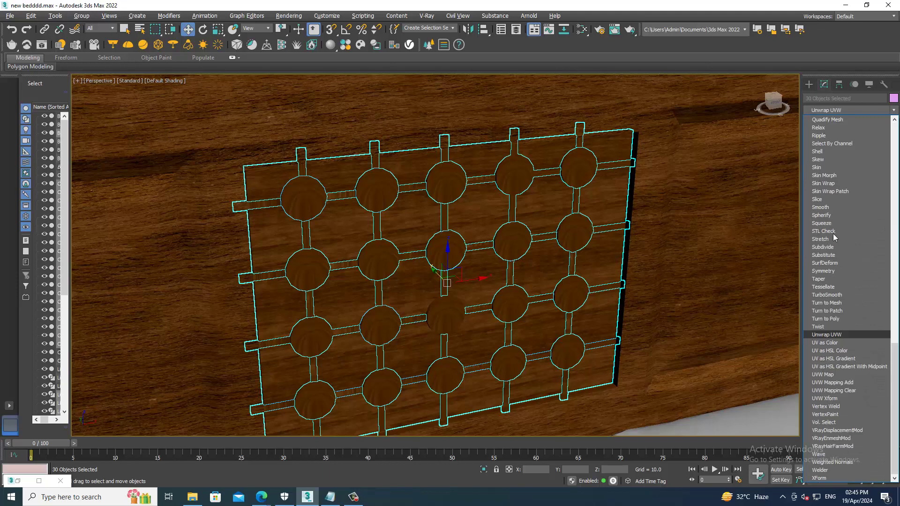
pyautogui.click(839, 374)
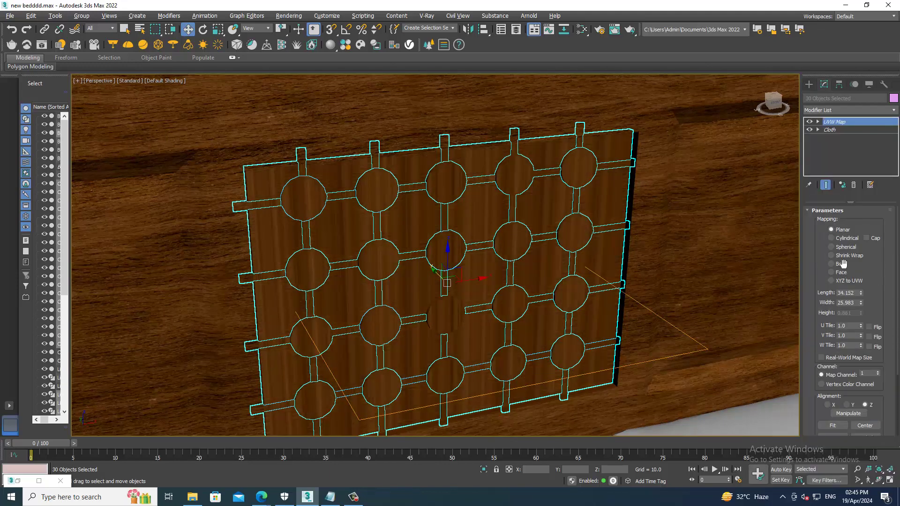
pyautogui.click(832, 263)
# Set the UVW Map height to 11.071, then clear the selection
pyautogui.hotkey('shift', 'z')
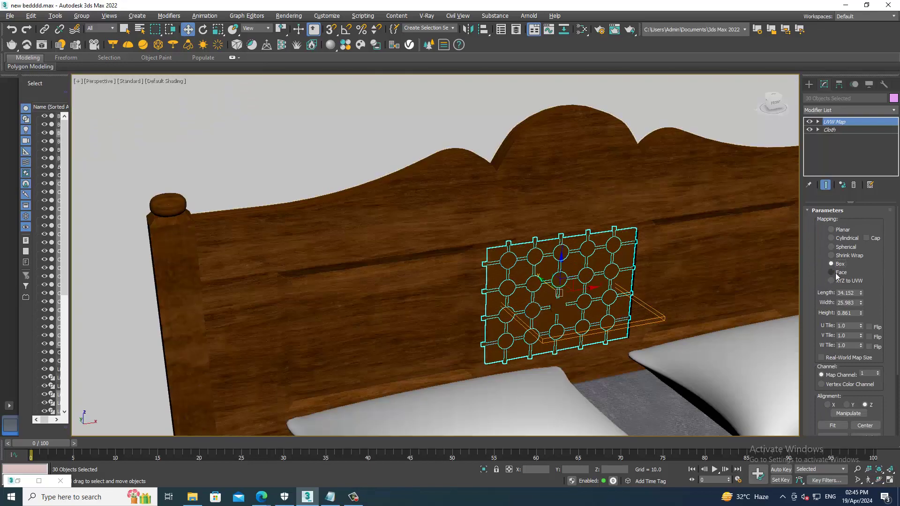
pyautogui.scroll(5, 720, 253)
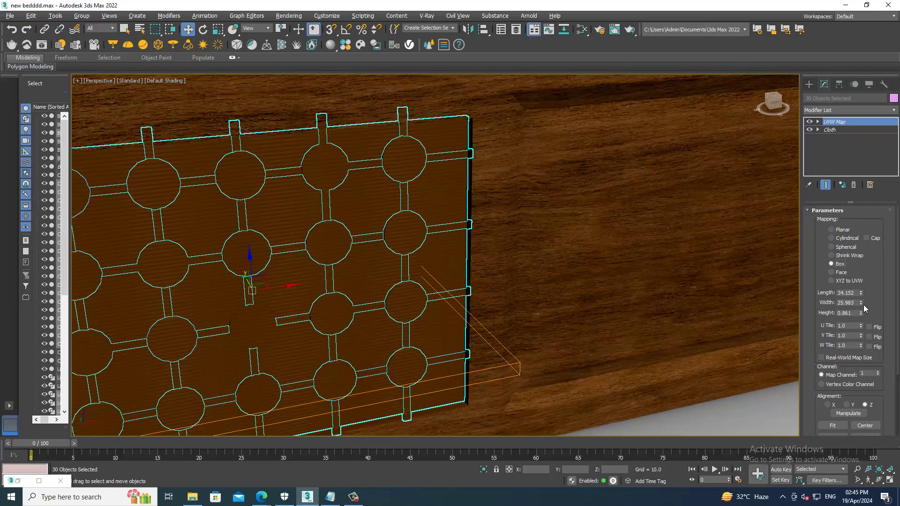
pyautogui.moveTo(861, 313); pyautogui.dragTo(861, 281)
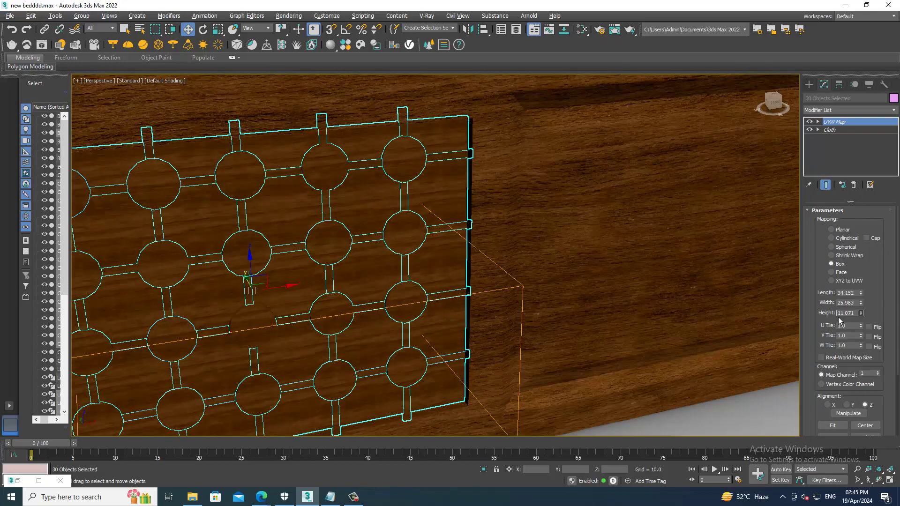
pyautogui.scroll(-5, 566, 317)
pyautogui.scroll(-1, 539, 281)
pyautogui.scroll(-2, 539, 282)
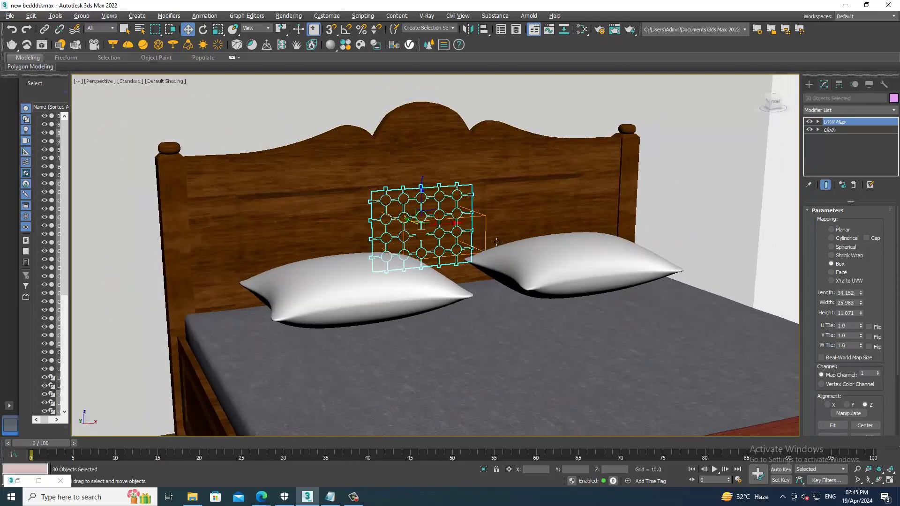
pyautogui.scroll(-3, 561, 287)
pyautogui.moveTo(561, 288)
pyautogui.keyDown('alt'); pyautogui.mouseDown(button='middle')
pyautogui.moveTo(586, 364)
pyautogui.moveTo(442, 235)
pyautogui.mouseUp(button='middle'); pyautogui.keyUp('alt')
pyautogui.click(586, 364)
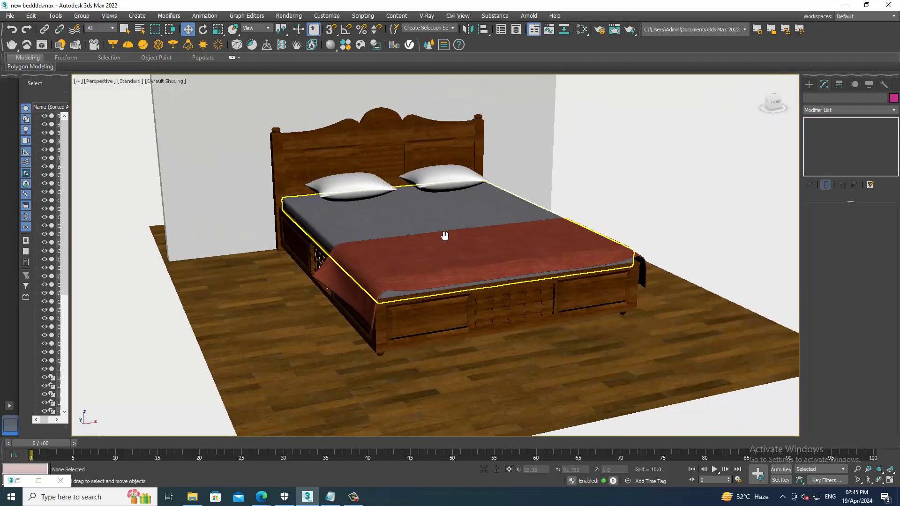
# Select both pillows and open the Slate Material Editor on the existing material graphs
pyautogui.scroll(3, 438, 324)
pyautogui.moveTo(439, 324)
pyautogui.keyDown('alt'); pyautogui.mouseDown(button='middle')
pyautogui.moveTo(460, 235)
pyautogui.moveTo(470, 293)
pyautogui.mouseUp(button='middle'); pyautogui.keyUp('alt')
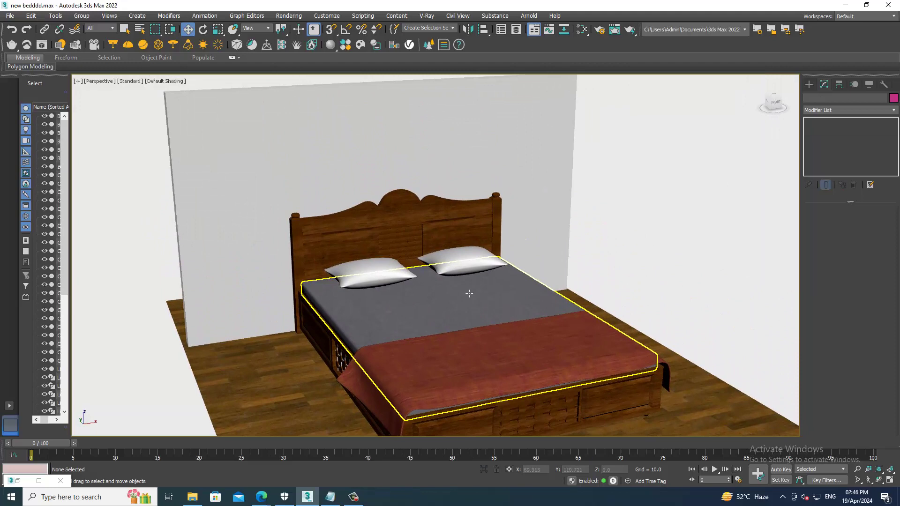
pyautogui.click(354, 497)
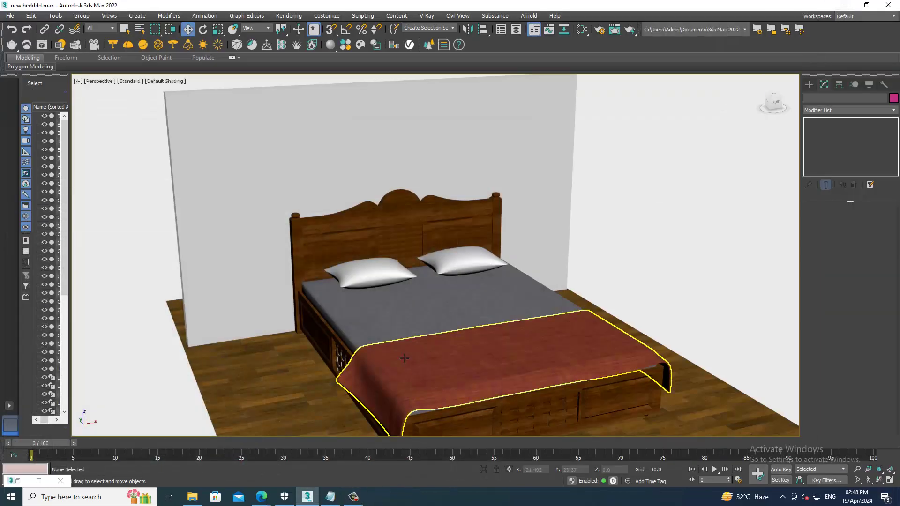
pyautogui.click(458, 262)
pyautogui.keyDown('ctrl'); pyautogui.click(377, 274); pyautogui.keyUp('ctrl')
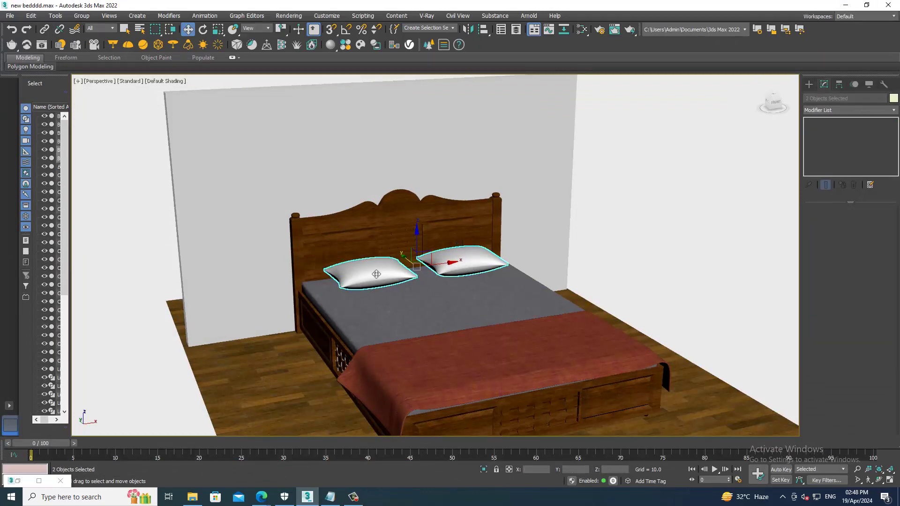
pyautogui.press('m')
pyautogui.moveTo(472, 355); pyautogui.dragTo(300, 248, button='middle')
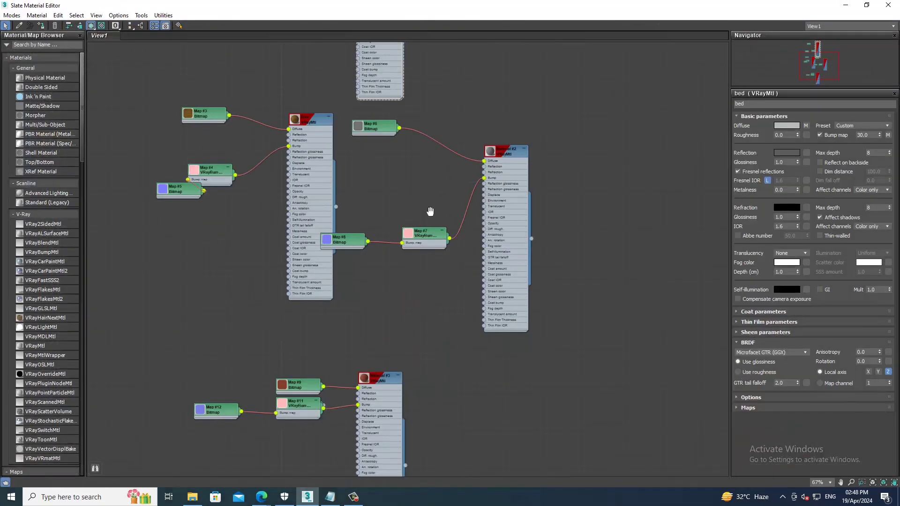
# Drag a VRayMtl from the Material/Map Browser into View1, creating Material #4
pyautogui.moveTo(430, 212); pyautogui.dragTo(430, 51, button='middle')
pyautogui.moveTo(50, 345); pyautogui.dragTo(423, 344)
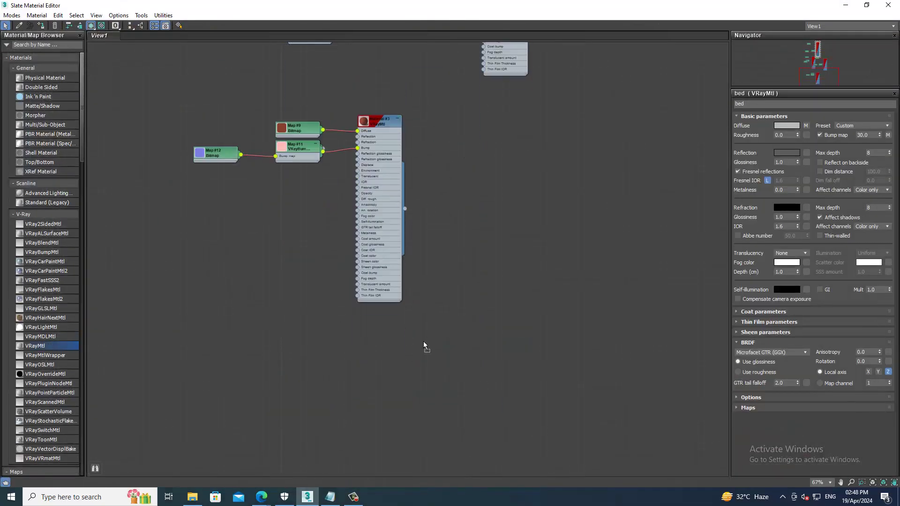
pyautogui.click(517, 270)
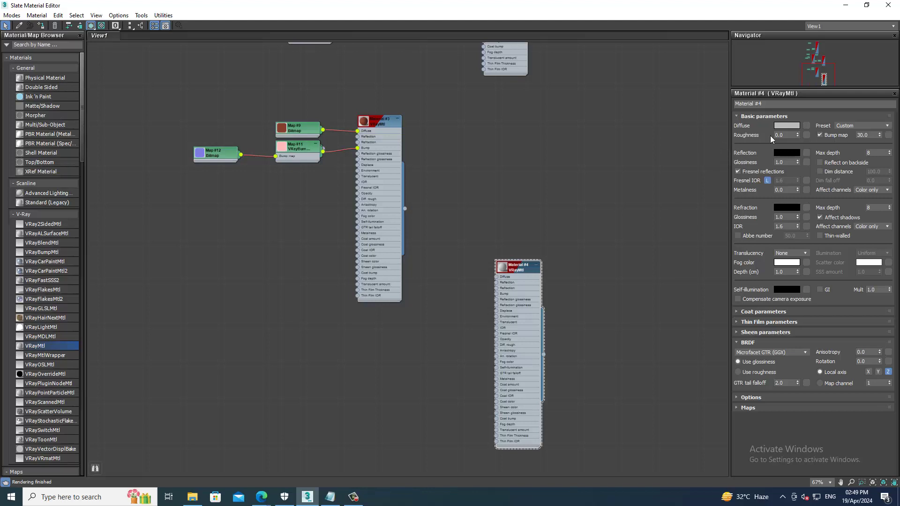
# Load the Fabric054_4K-JPG_Color image as a Bitmap in Material #4's Diffuse slot
pyautogui.click(806, 126)
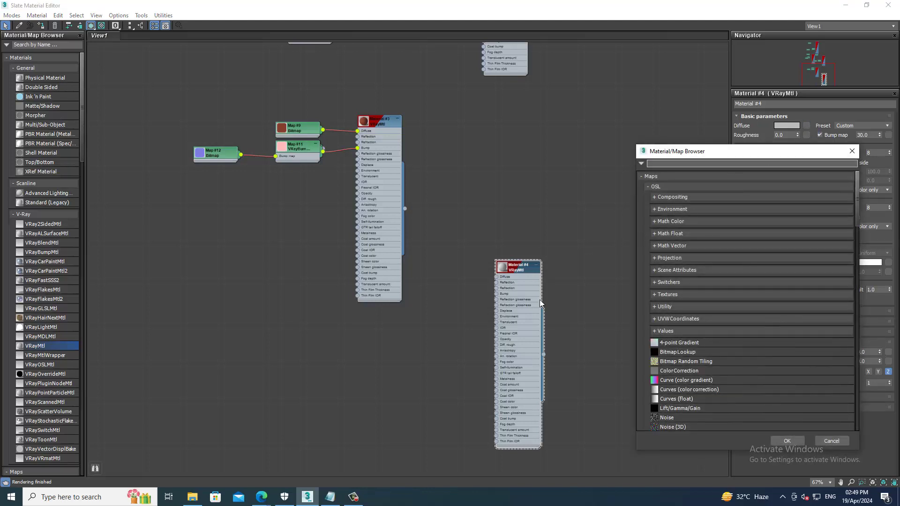
pyautogui.scroll(-2, 690, 399)
pyautogui.scroll(-2, 689, 397)
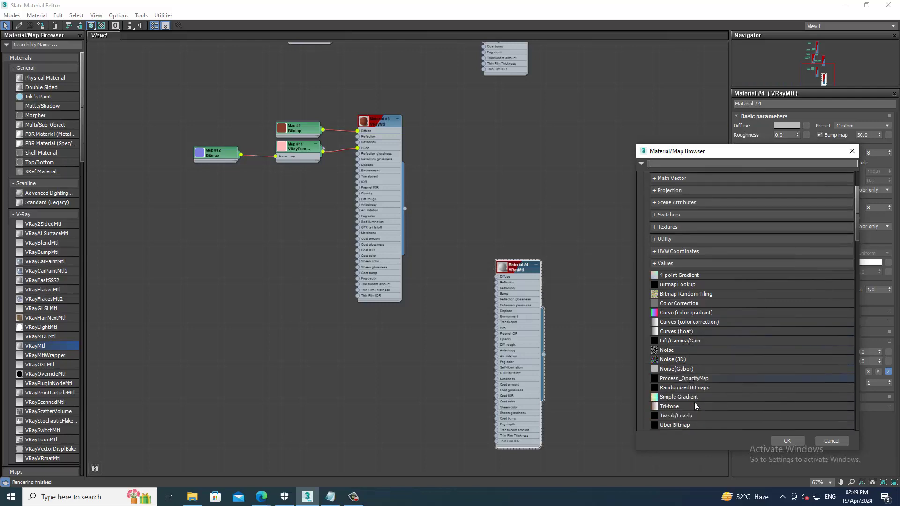
pyautogui.scroll(-2, 693, 402)
pyautogui.scroll(-2, 696, 401)
pyautogui.doubleClick(688, 385)
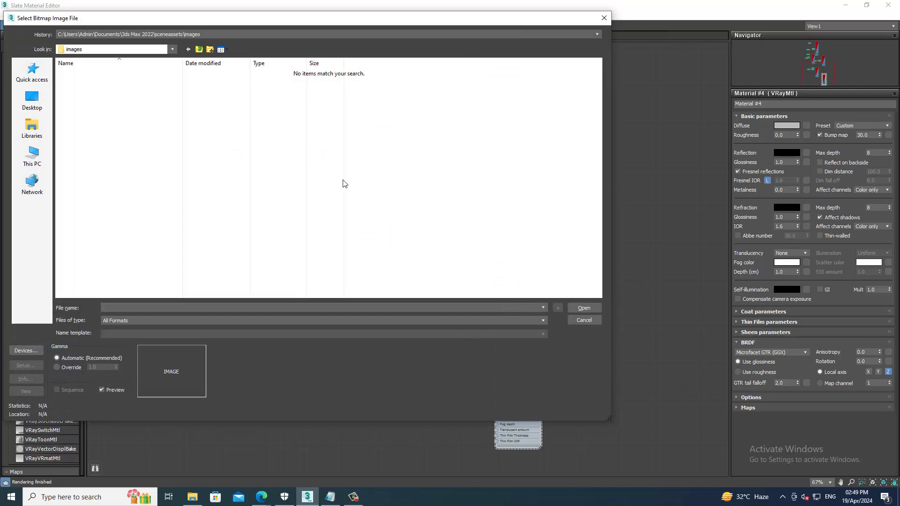
pyautogui.click(35, 164)
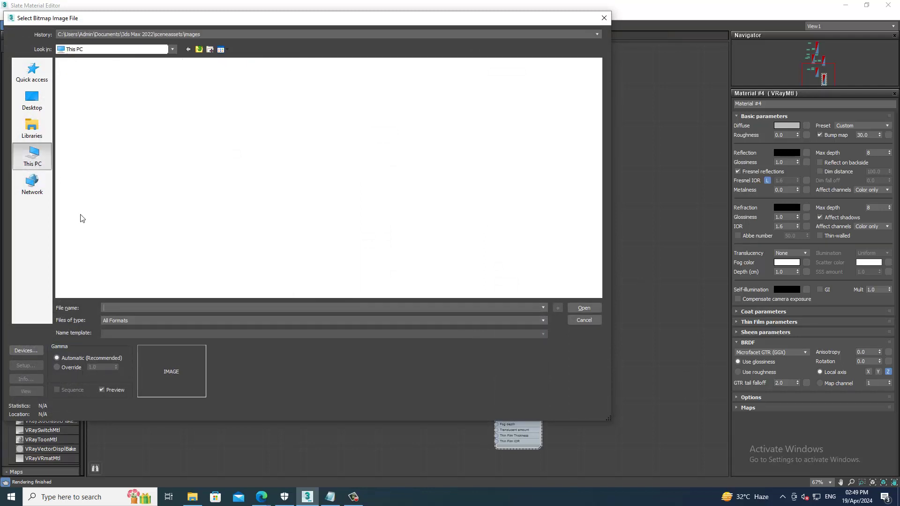
pyautogui.write('D:\\STAFF\\Kayo\\New pbrrr\\New folder (8)')
pyautogui.click(584, 308)
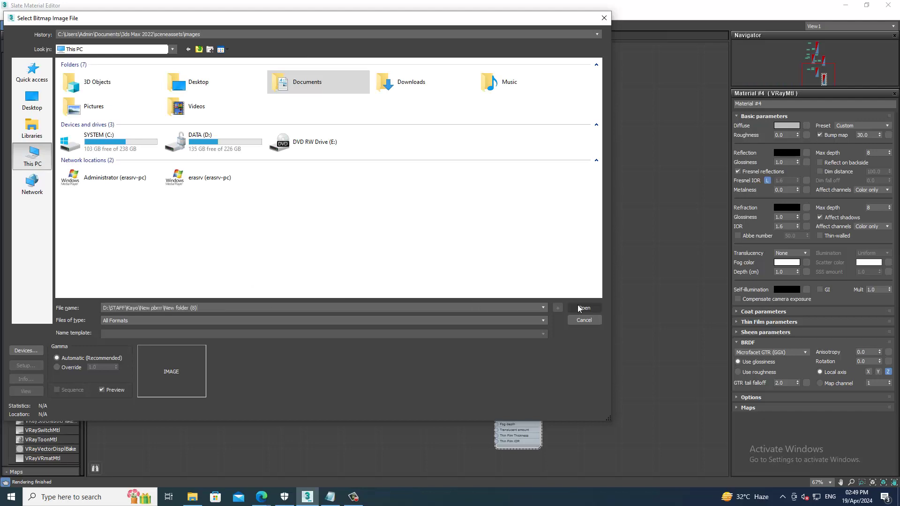
pyautogui.doubleClick(189, 85)
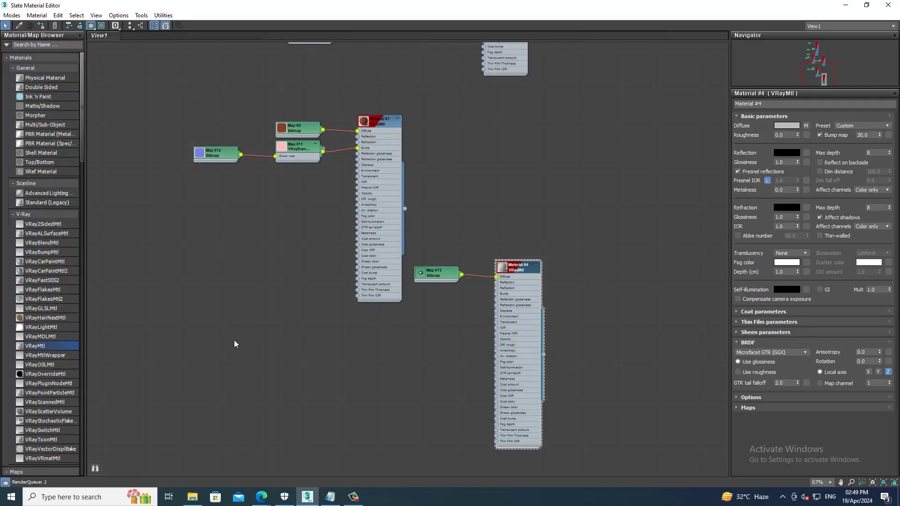
# Add a VRayBump2Normal node and wire it into Material #4's Bump input
pyautogui.scroll(-3, 30, 327)
pyautogui.scroll(-5, 30, 327)
pyautogui.scroll(-5, 50, 400)
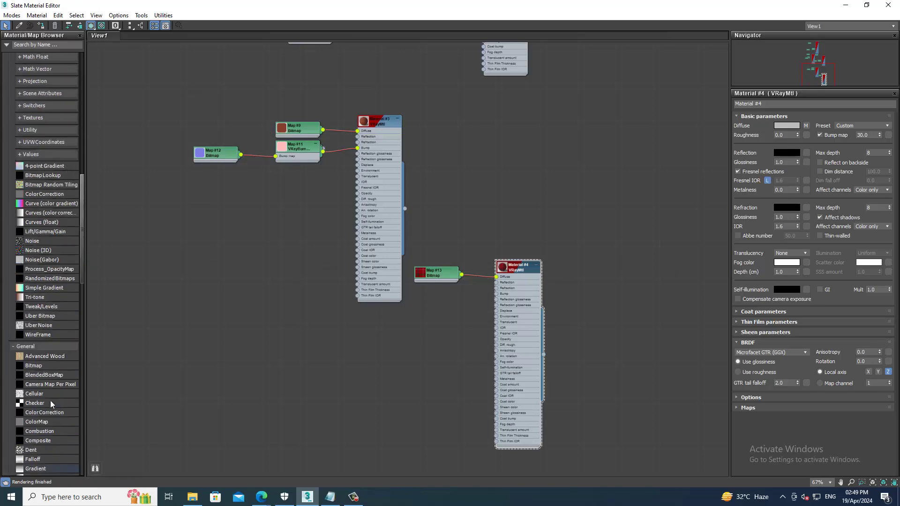
pyautogui.scroll(-3, 50, 403)
pyautogui.scroll(-5, 61, 367)
pyautogui.scroll(-5, 53, 374)
pyautogui.scroll(-4, 52, 373)
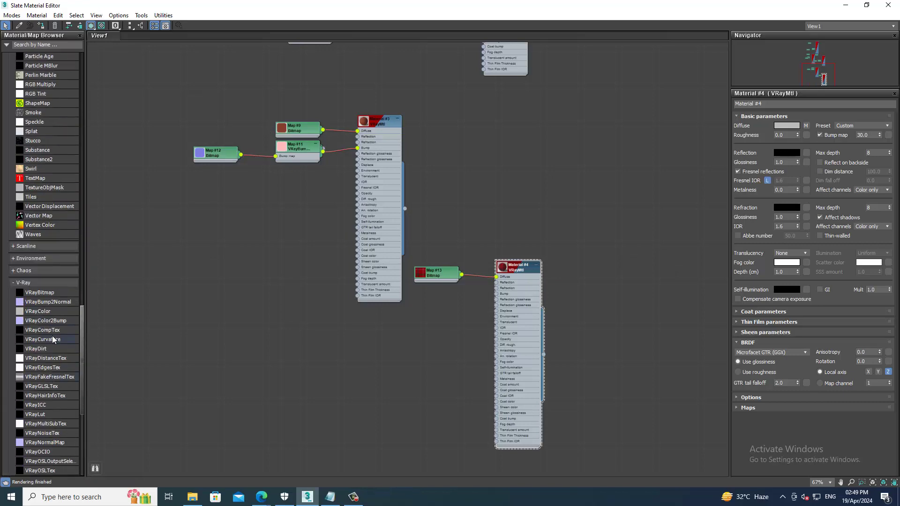
pyautogui.click(421, 374)
pyautogui.scroll(1, 445, 378)
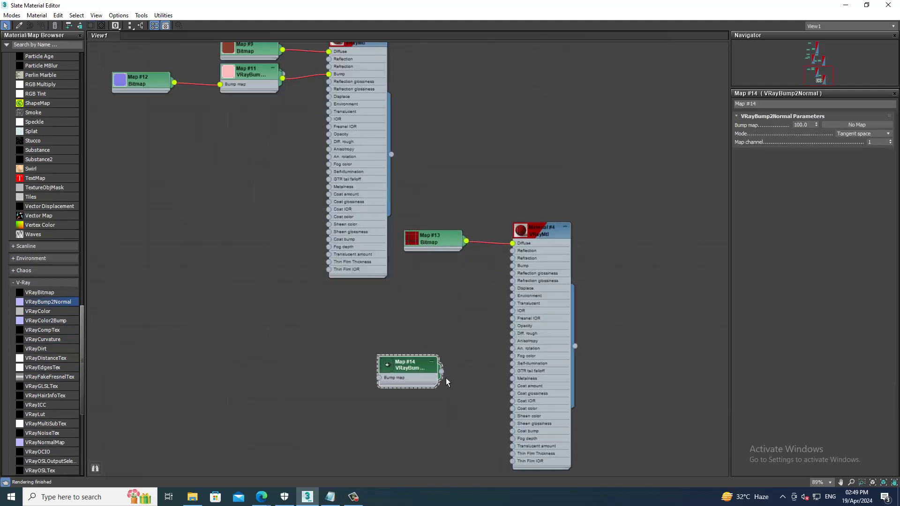
pyautogui.moveTo(441, 373)
pyautogui.mouseDown()
pyautogui.moveTo(502, 334)
pyautogui.moveTo(519, 279)
pyautogui.moveTo(513, 266)
pyautogui.mouseUp()
# Load the Fabric054 NormalGL texture as a Bitmap into the VRayBump2Normal node
pyautogui.click(857, 125)
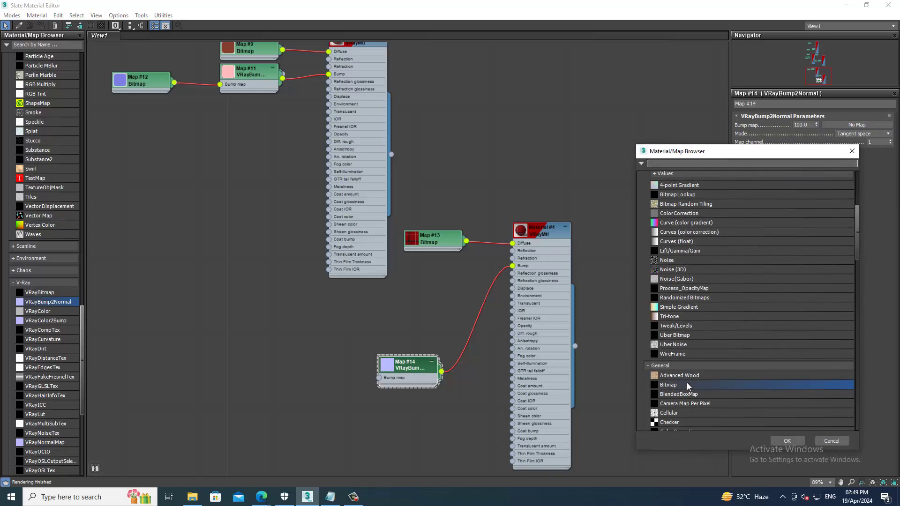
pyautogui.doubleClick(687, 384)
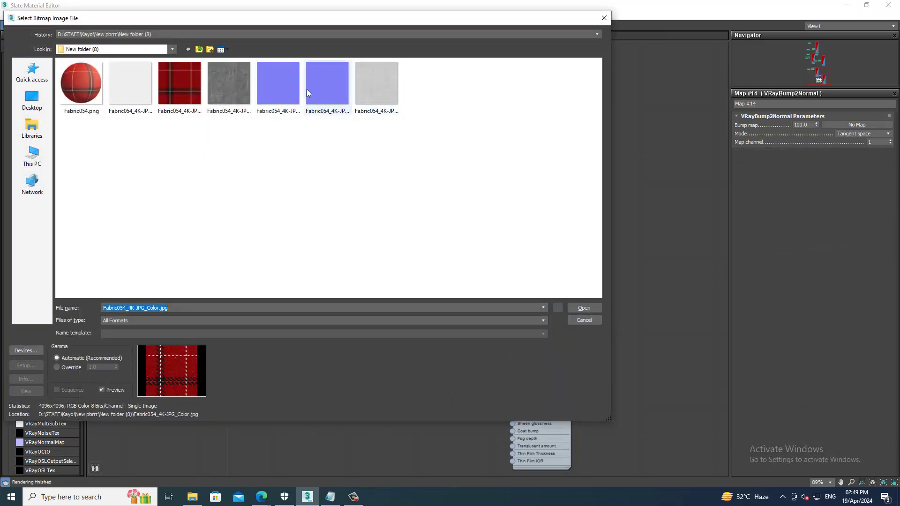
pyautogui.click(344, 103)
pyautogui.doubleClick(344, 102)
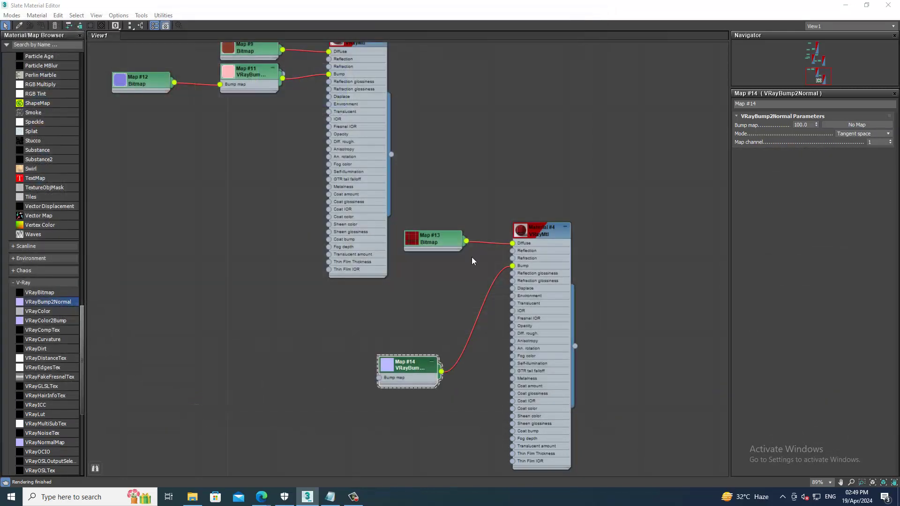
# Assign Material #4 to the two selected pillows
pyautogui.click(539, 232)
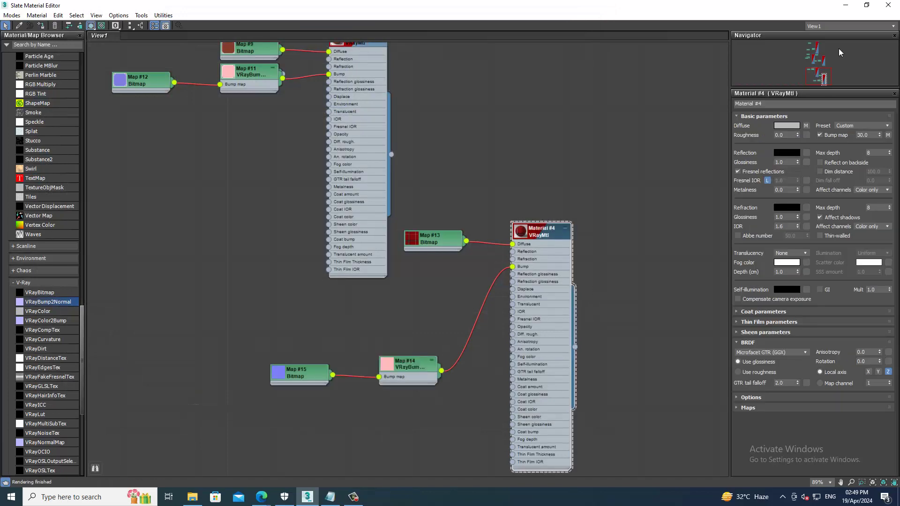
pyautogui.click(846, 5)
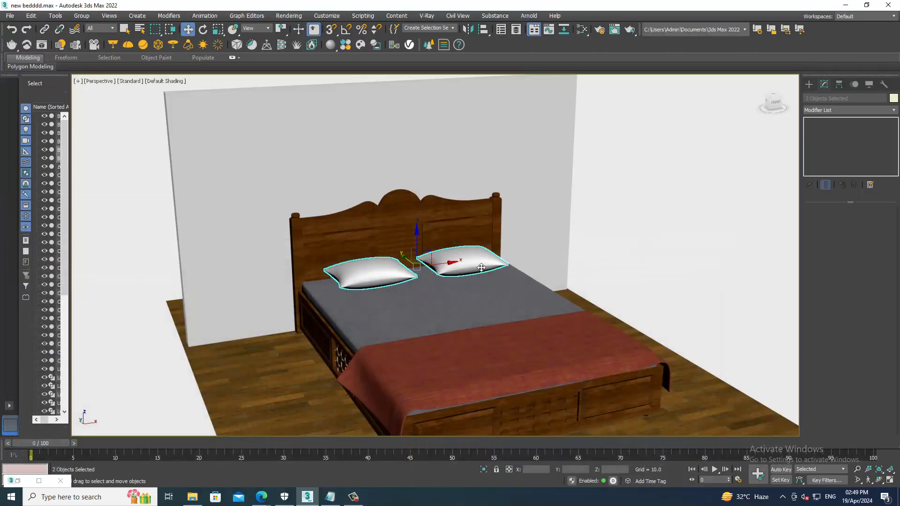
pyautogui.press('m')
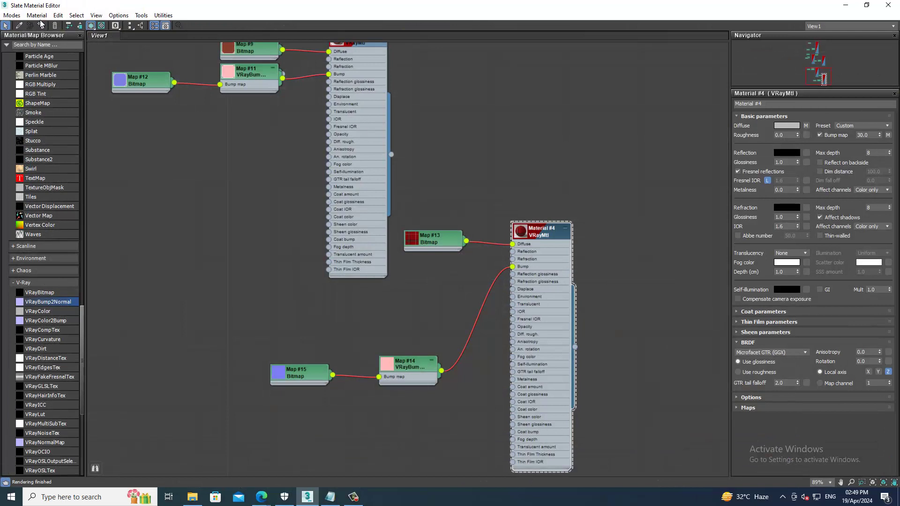
pyautogui.click(42, 25)
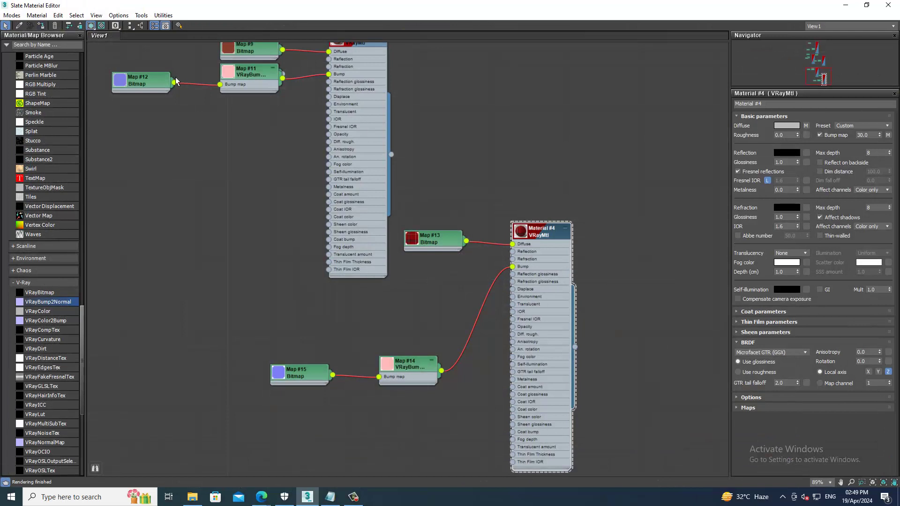
# Set the colour texture Map #13's tiling to 3
pyautogui.click(808, 117)
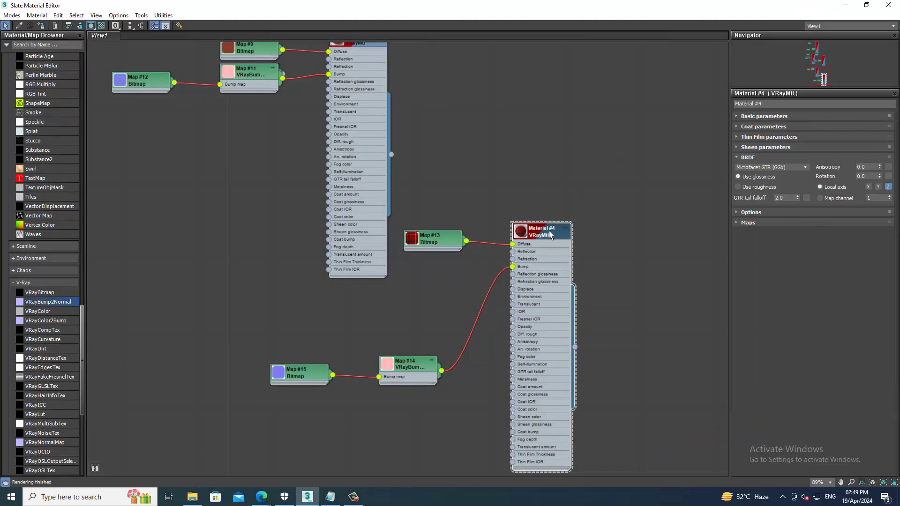
pyautogui.click(785, 116)
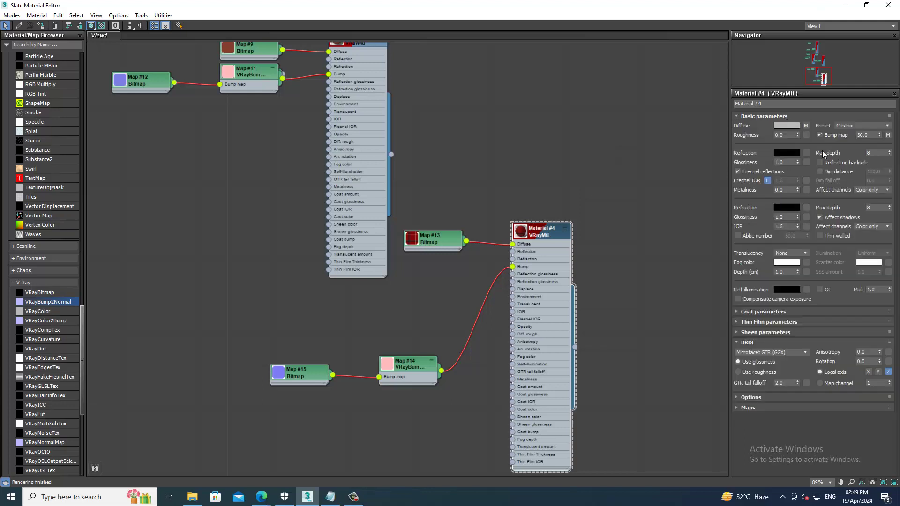
pyautogui.click(805, 128)
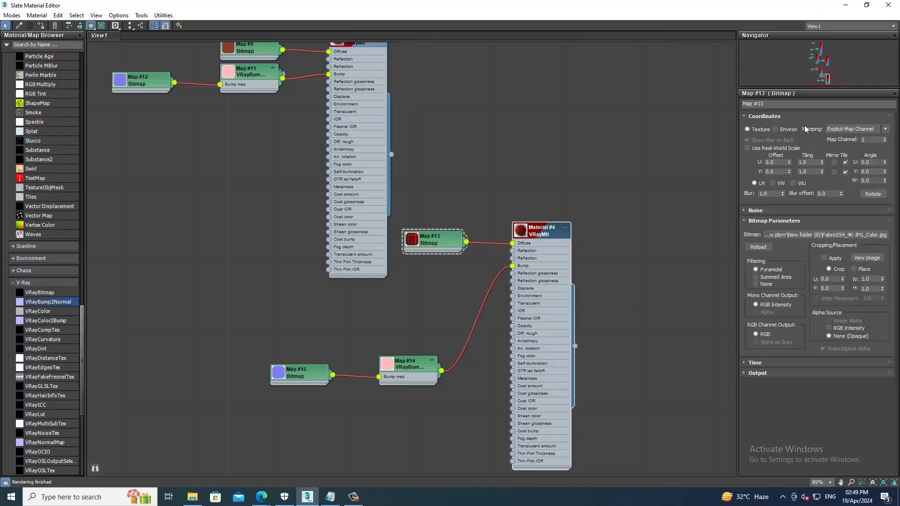
pyautogui.click(810, 163)
pyautogui.write('3')
pyautogui.press('Tab')
pyautogui.write('3')
pyautogui.click(846, 6)
pyautogui.scroll(5, 511, 243)
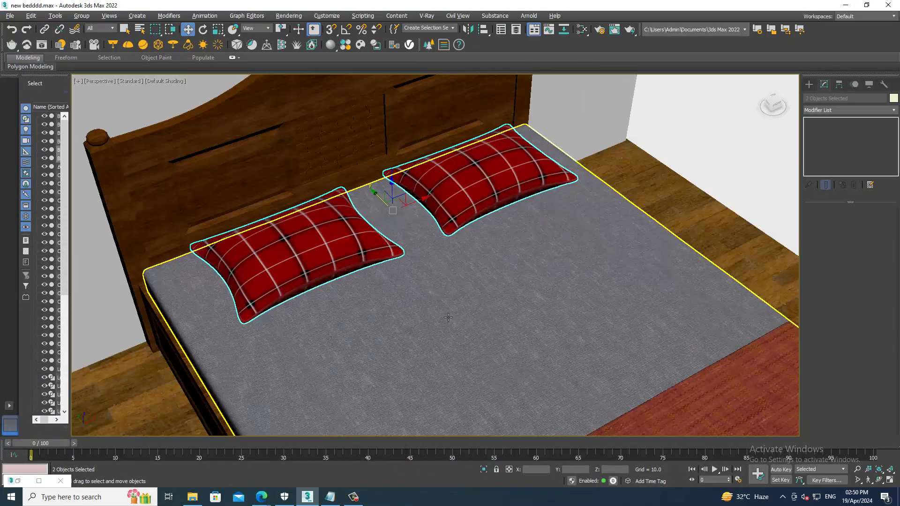
# Set the normal texture Map #15's tiling to 3, then deselect the pillows
pyautogui.press('m')
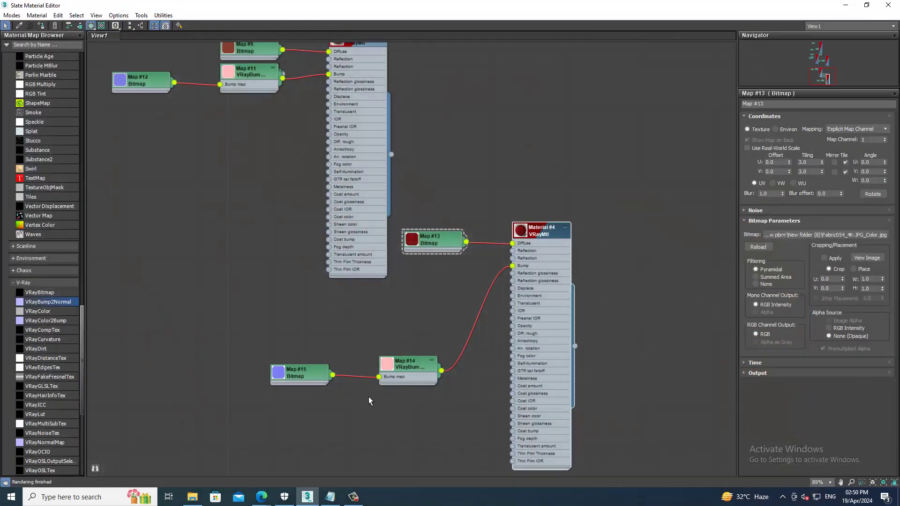
pyautogui.doubleClick(318, 373)
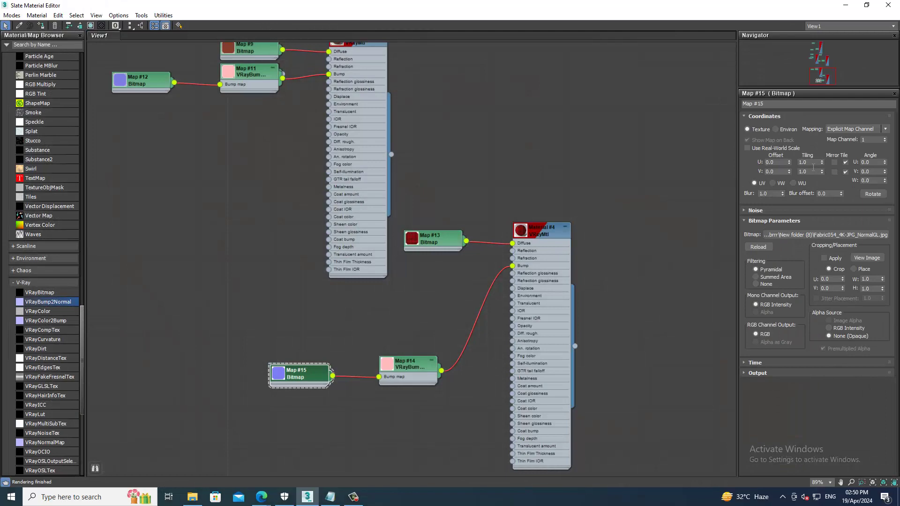
pyautogui.doubleClick(808, 162)
pyautogui.click(846, 5)
pyautogui.scroll(-4, 485, 274)
pyautogui.scroll(-5, 485, 275)
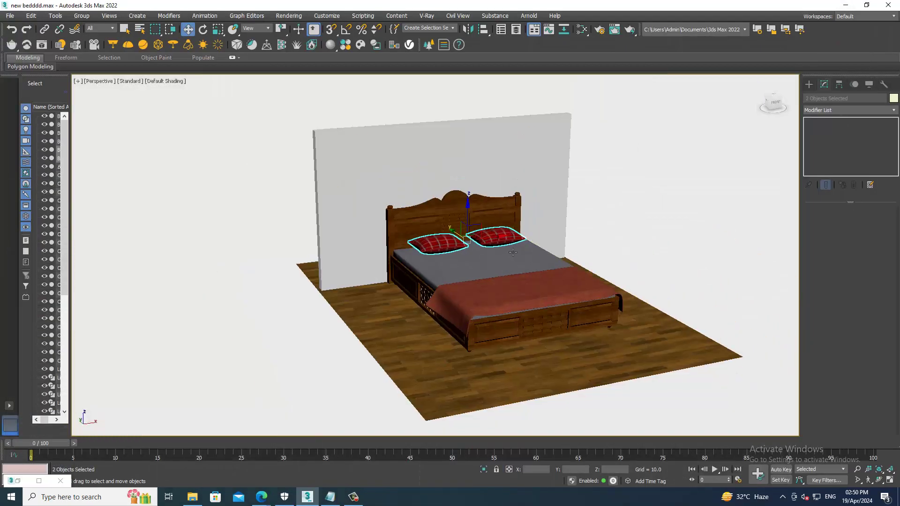
pyautogui.click(478, 182)
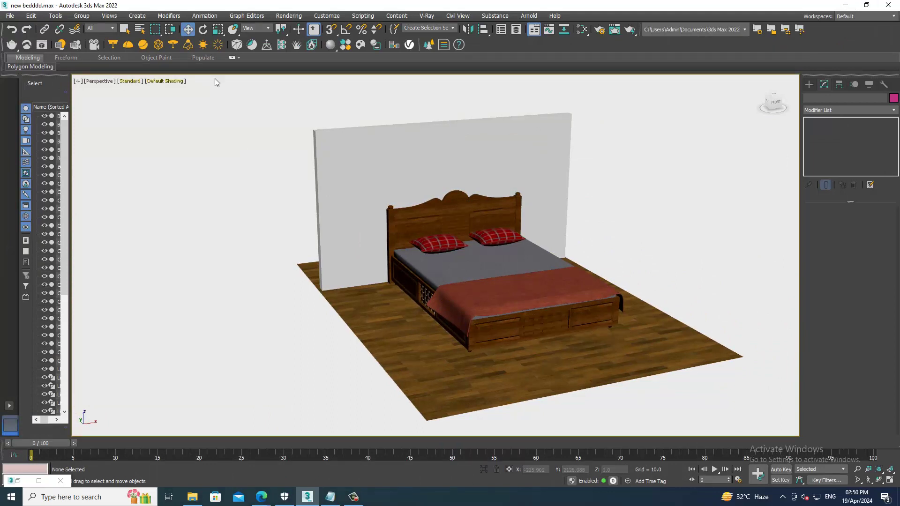
# Select the back wall and open the Slate Material Editor
pyautogui.click(809, 84)
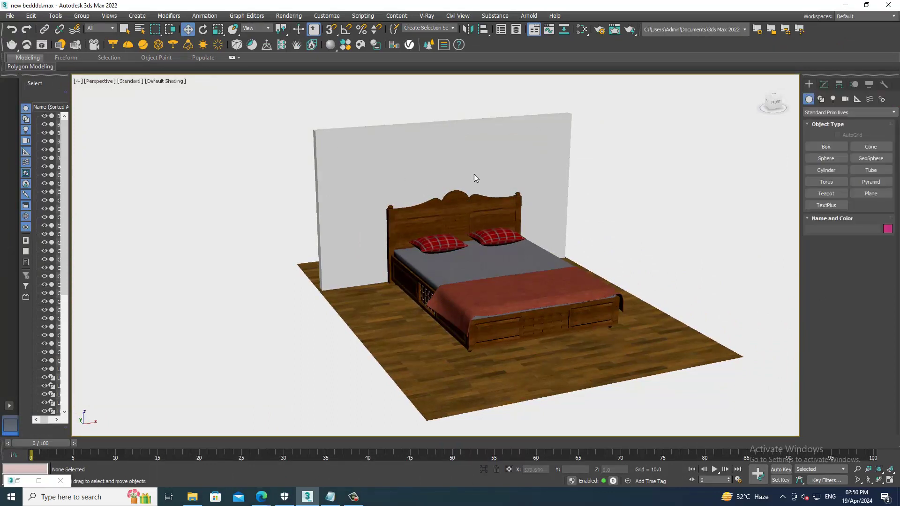
pyautogui.rightClick(445, 181)
pyautogui.click(466, 143)
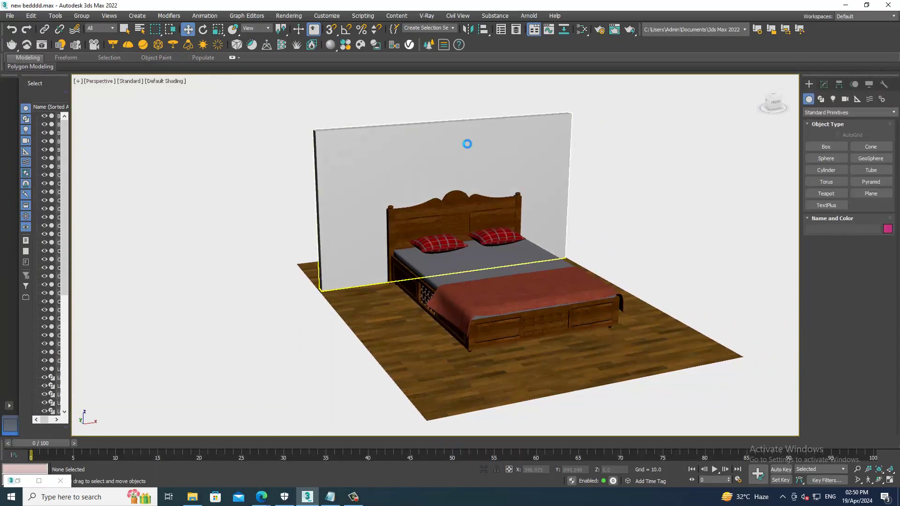
pyautogui.scroll(3, 472, 161)
pyautogui.scroll(1, 478, 177)
pyautogui.press('m')
pyautogui.moveTo(447, 355); pyautogui.dragTo(373, 50, button='middle')
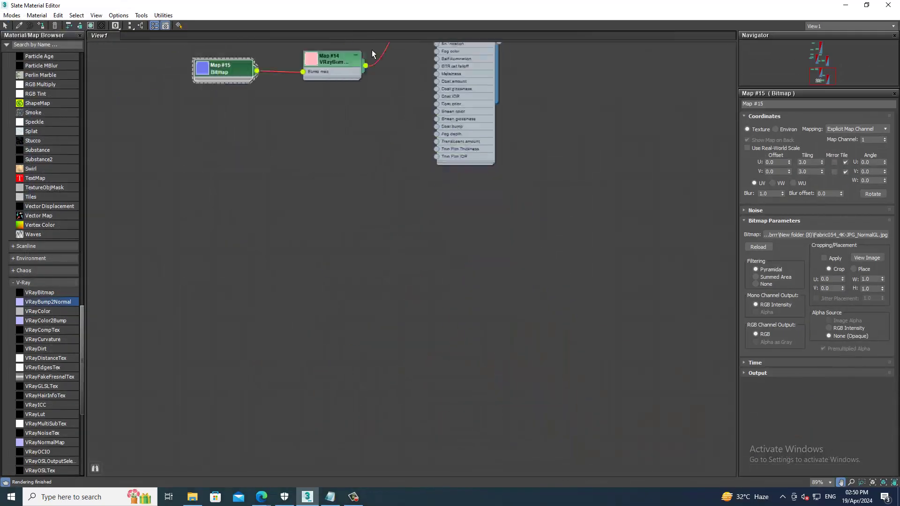
pyautogui.scroll(5, 37, 179)
pyautogui.scroll(5, 38, 185)
pyautogui.scroll(5, 37, 190)
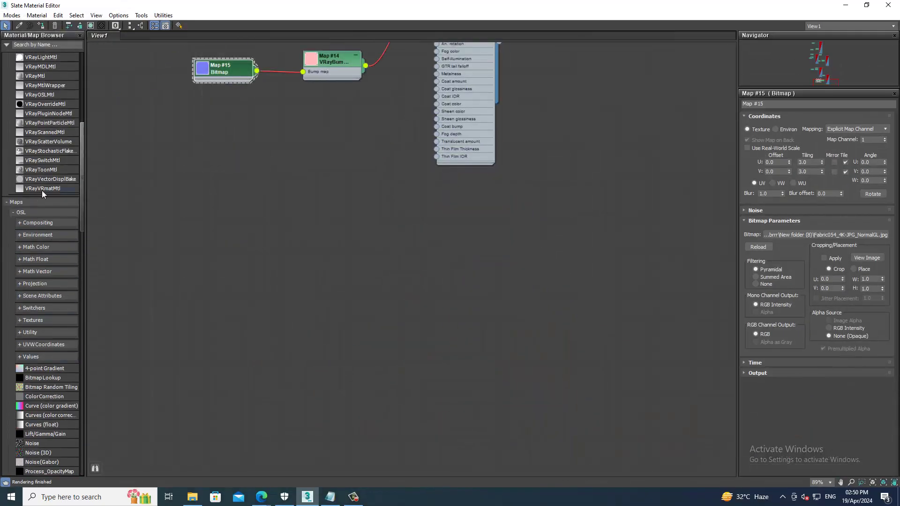
pyautogui.scroll(5, 41, 190)
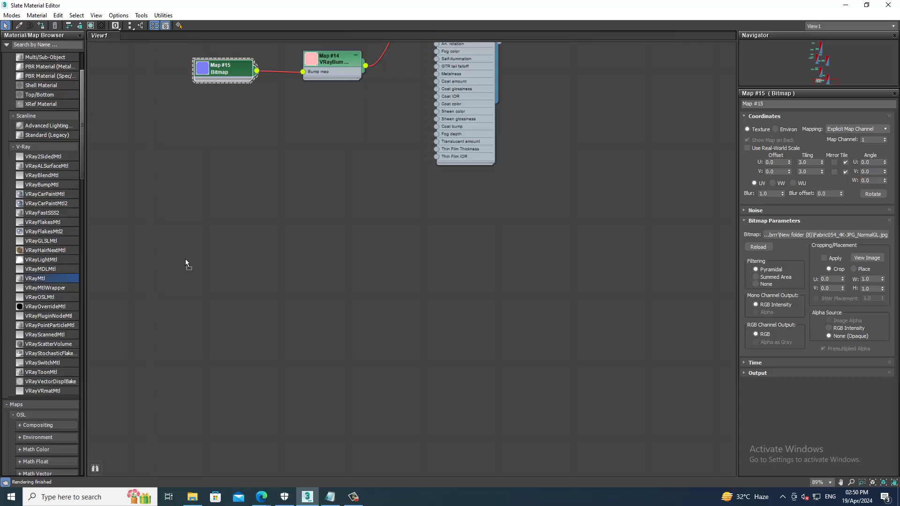
# Create VRayMtl Material #5 with a cream diffuse of RGB 211, 202, 180
pyautogui.moveTo(184, 259); pyautogui.dragTo(305, 221)
pyautogui.click(786, 126)
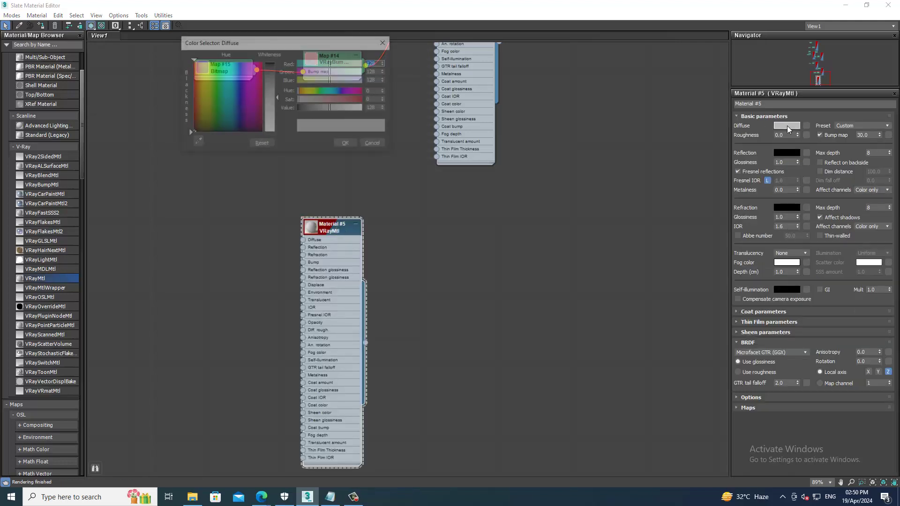
pyautogui.moveTo(206, 107); pyautogui.dragTo(201, 103)
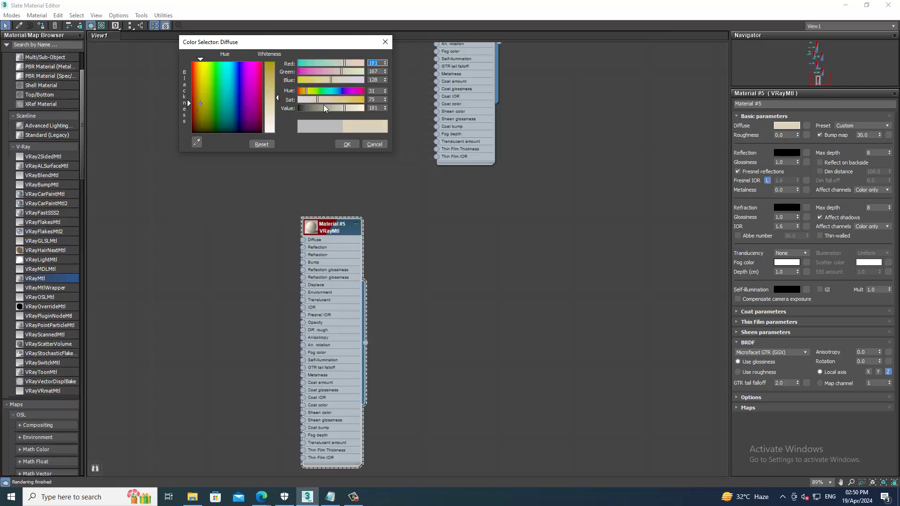
pyautogui.moveTo(277, 97); pyautogui.dragTo(278, 111)
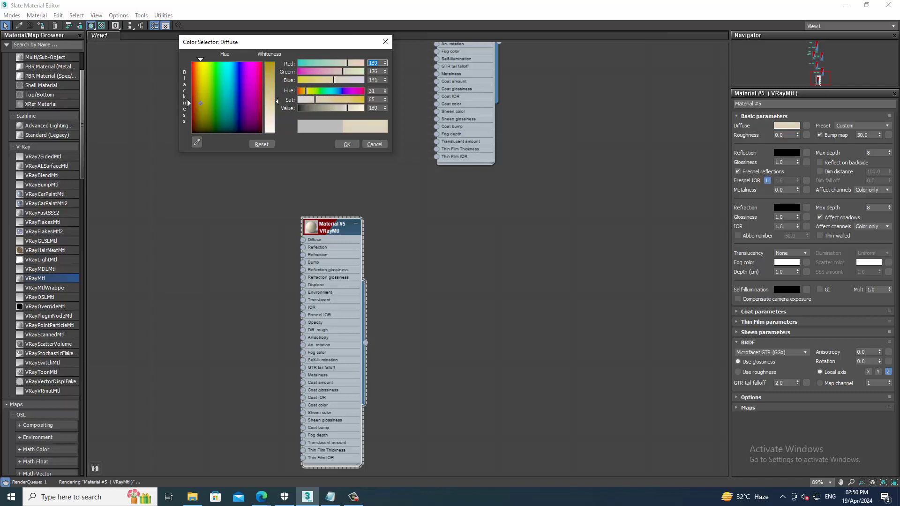
pyautogui.click(346, 145)
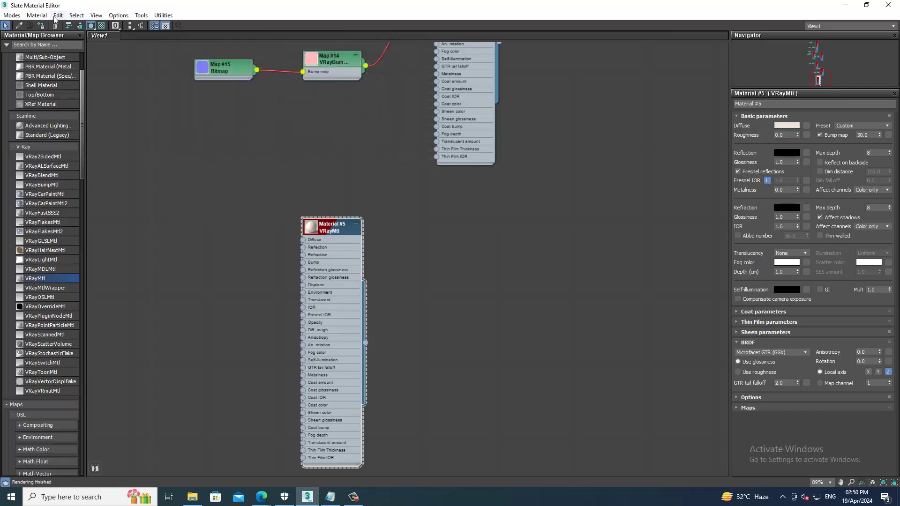
pyautogui.click(847, 6)
pyautogui.moveTo(646, 321)
pyautogui.mouseDown(button='middle')
pyautogui.moveTo(545, 242)
pyautogui.moveTo(568, 274)
pyautogui.mouseUp(button='middle')
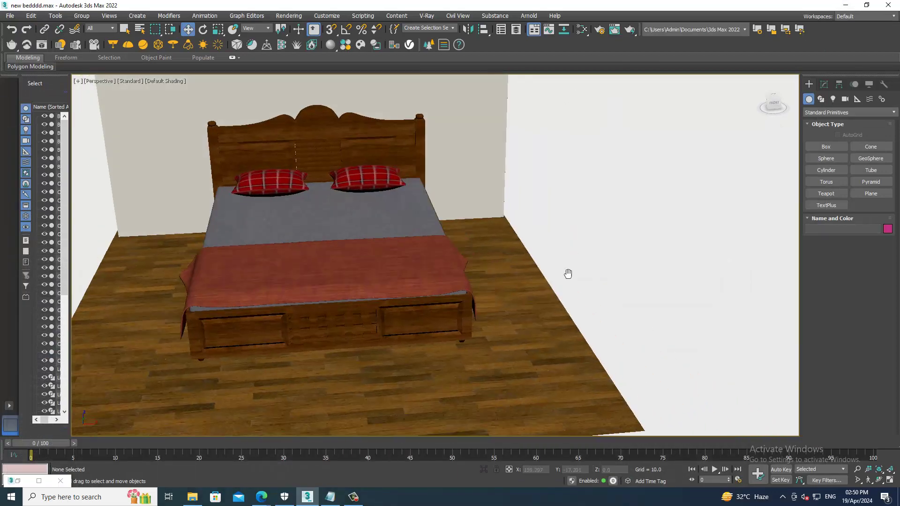
# Select the bed cover and sheet with Scale active and view the bed from the front-right
pyautogui.scroll(-3, 568, 273)
pyautogui.click(412, 192)
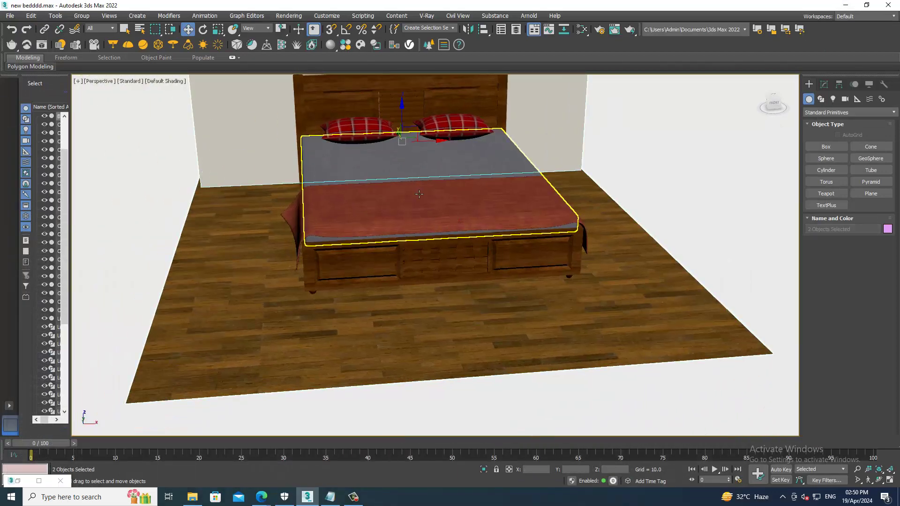
pyautogui.scroll(2, 419, 193)
pyautogui.press('r')
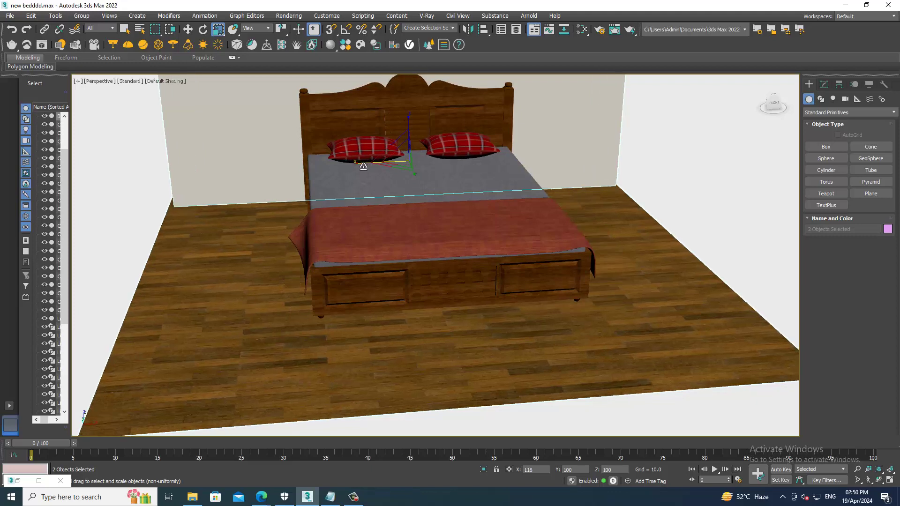
pyautogui.moveTo(363, 166)
pyautogui.keyDown('alt'); pyautogui.mouseDown(button='middle')
pyautogui.moveTo(556, 327)
pyautogui.moveTo(575, 297)
pyautogui.mouseUp(button='middle'); pyautogui.keyUp('alt')
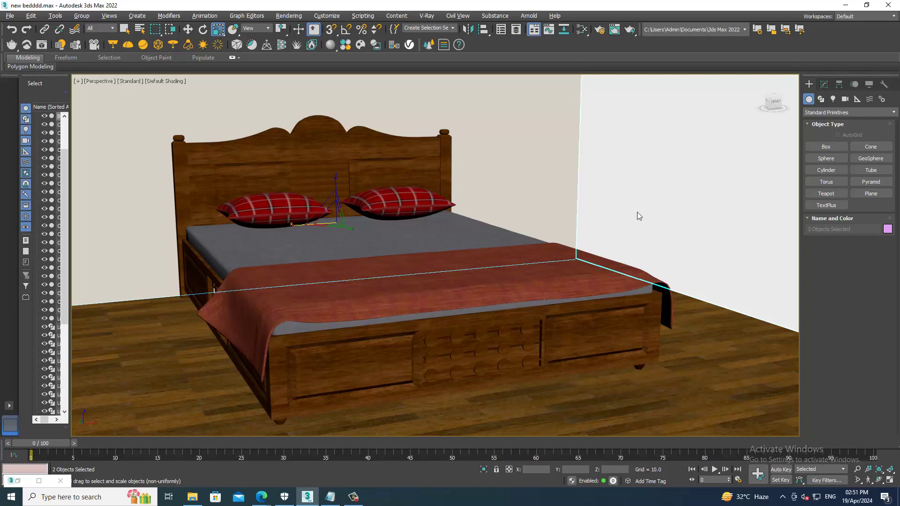
# Maximize the Front viewport in wireframe to show the whole bed
pyautogui.hotkey('alt', 'w')
pyautogui.rightClick(731, 175)
pyautogui.hotkey('alt', 'w')
pyautogui.scroll(-5, 609, 206)
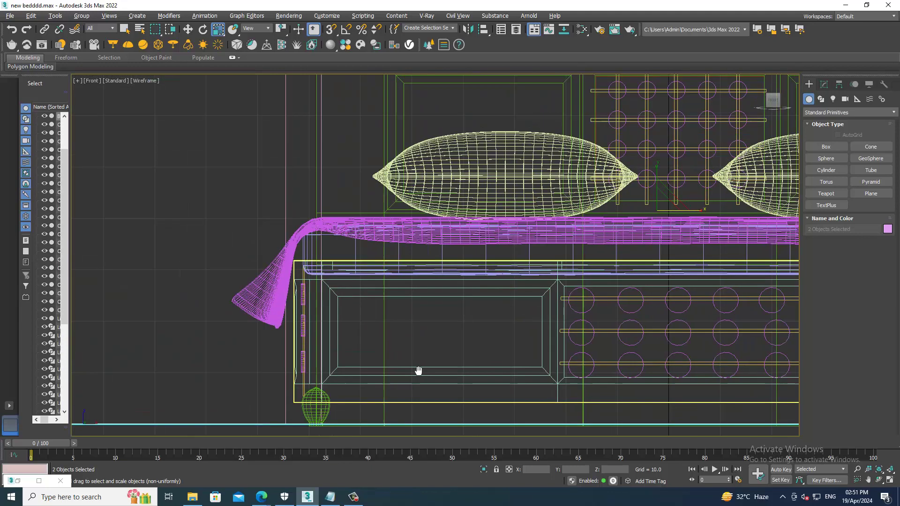
pyautogui.scroll(-5, 417, 368)
pyautogui.scroll(2, 501, 298)
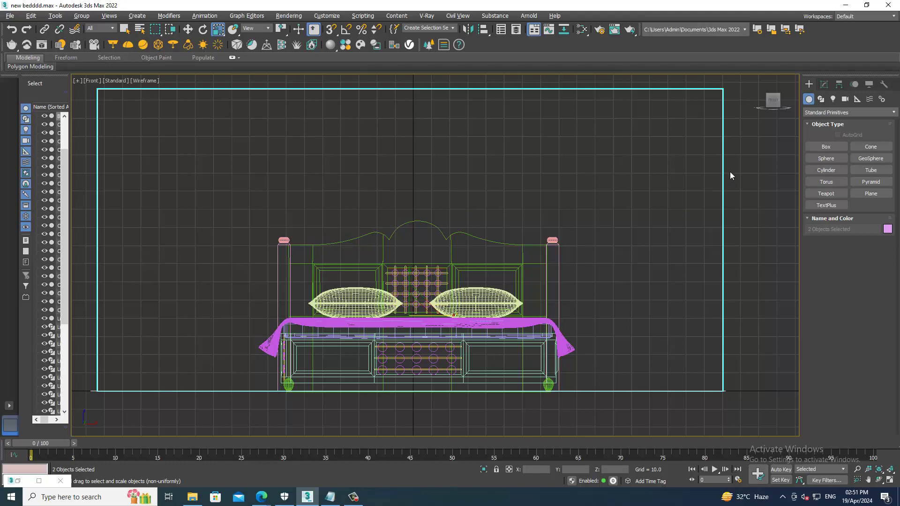
pyautogui.scroll(2, 730, 172)
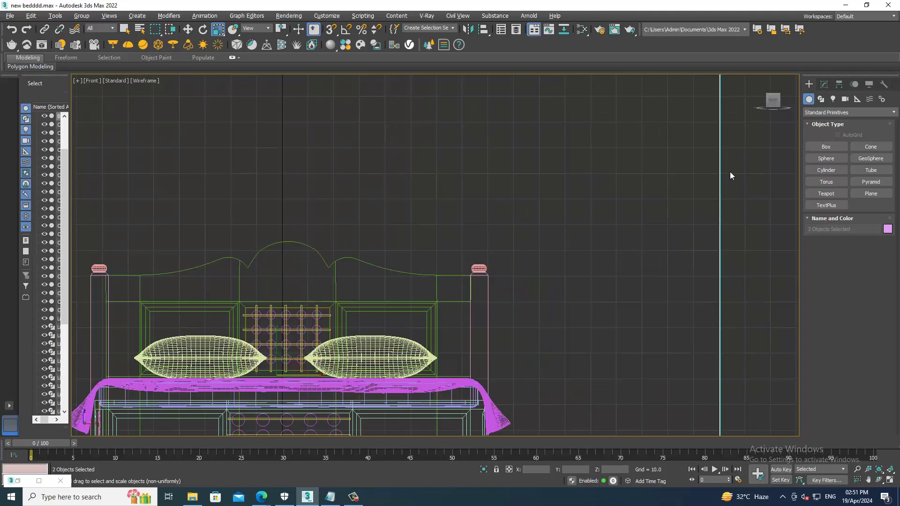
# Create a VRaySun in the Front view, dragging from upper right down to the bed, and accept the VRaySky prompt
pyautogui.click(834, 100)
pyautogui.click(835, 114)
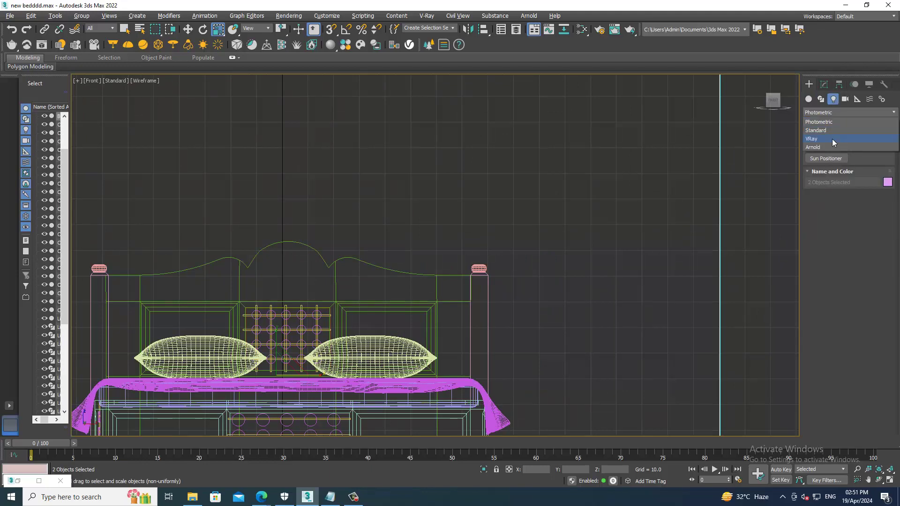
pyautogui.click(832, 138)
pyautogui.click(867, 157)
pyautogui.moveTo(504, 263); pyautogui.dragTo(322, 283, button='middle')
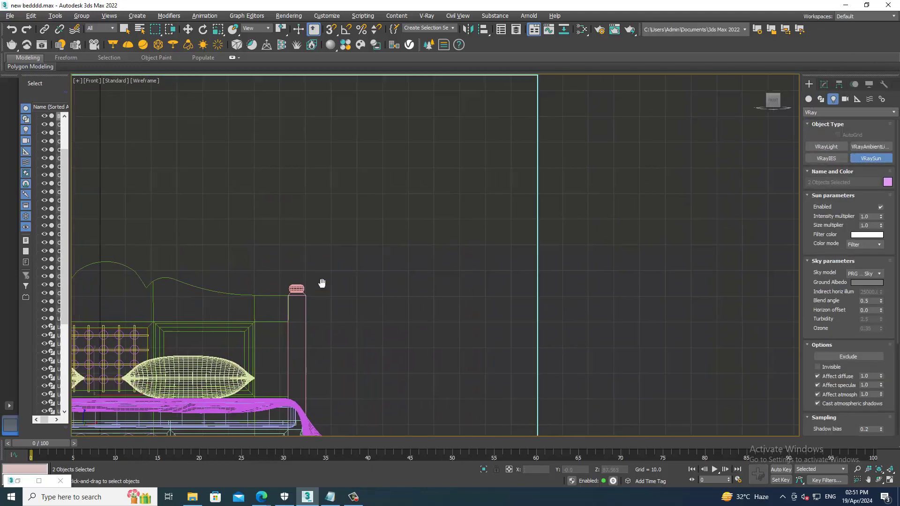
pyautogui.scroll(-4, 322, 283)
pyautogui.moveTo(605, 162); pyautogui.dragTo(278, 340)
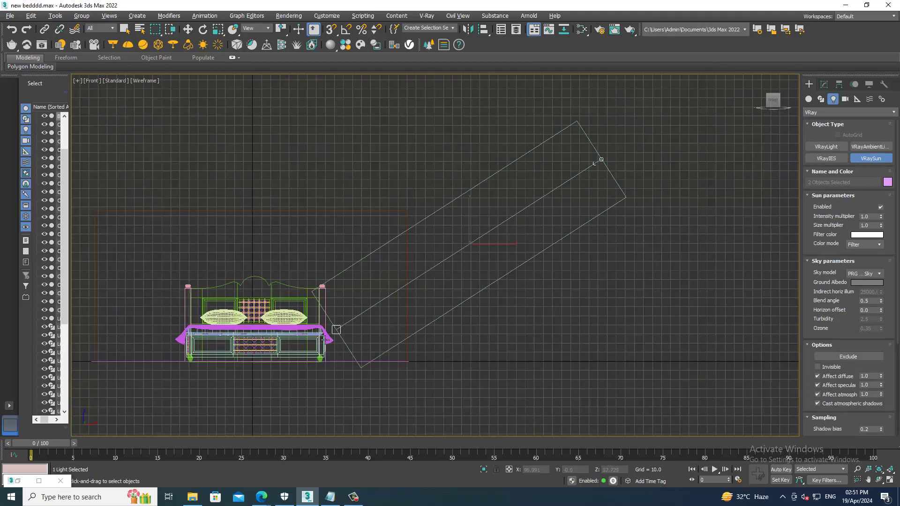
pyautogui.click(490, 280)
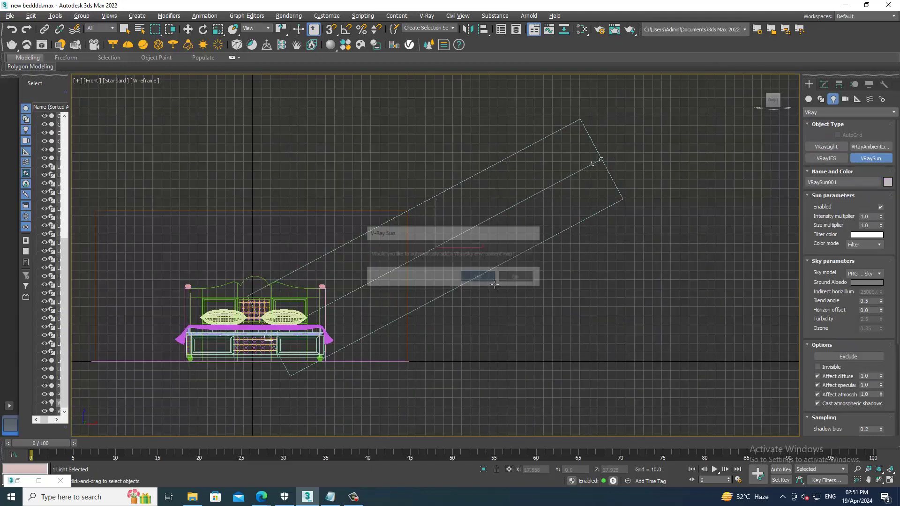
# Maximize the Perspective view in wireframe and select the mattress, ChamferBox001
pyautogui.hotkey('alt', 'w')
pyautogui.rightClick(642, 336)
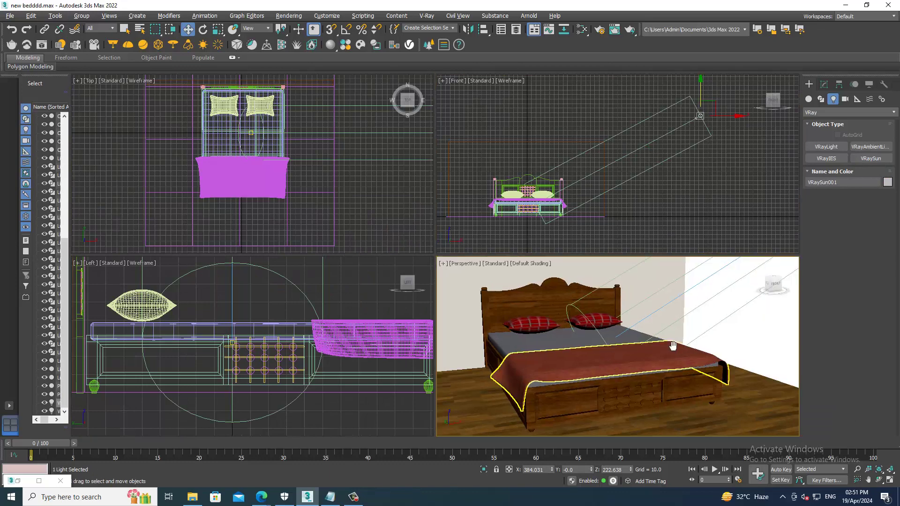
pyautogui.hotkey('alt', 'w')
pyautogui.press('F3')
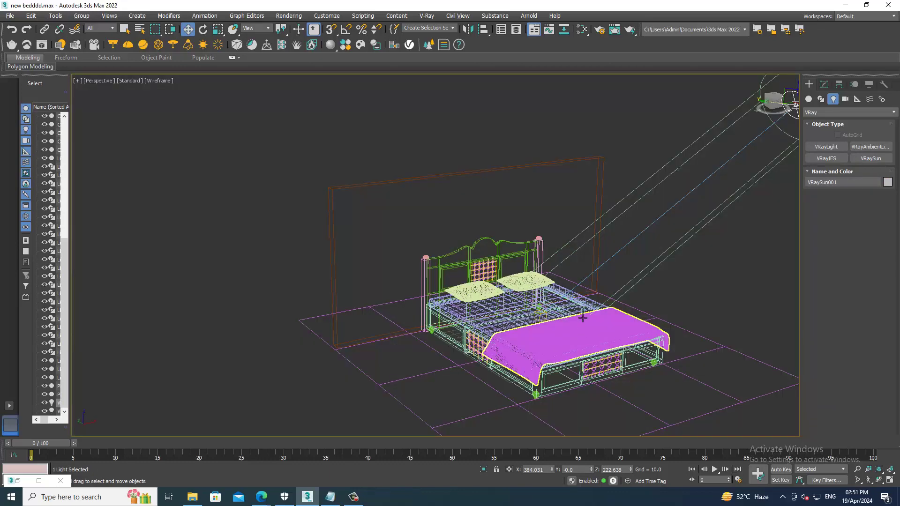
pyautogui.scroll(3, 546, 322)
pyautogui.click(524, 317)
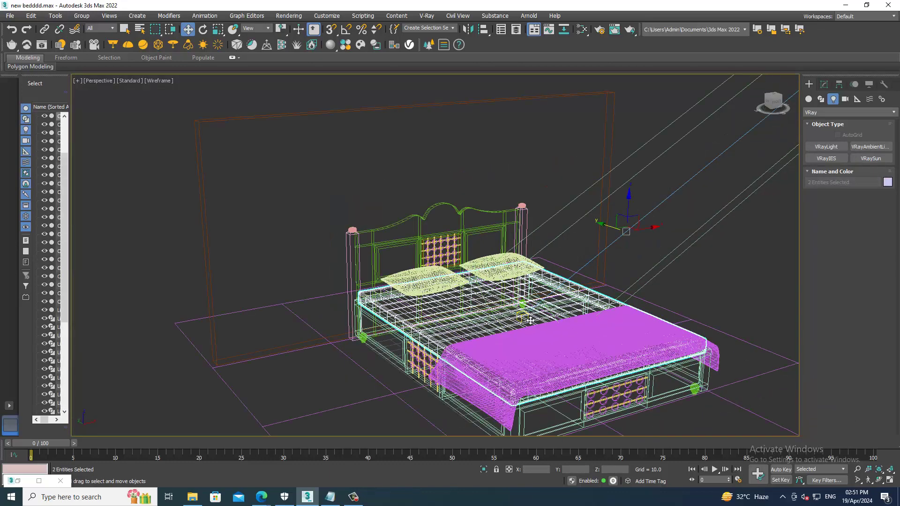
pyautogui.click(526, 319)
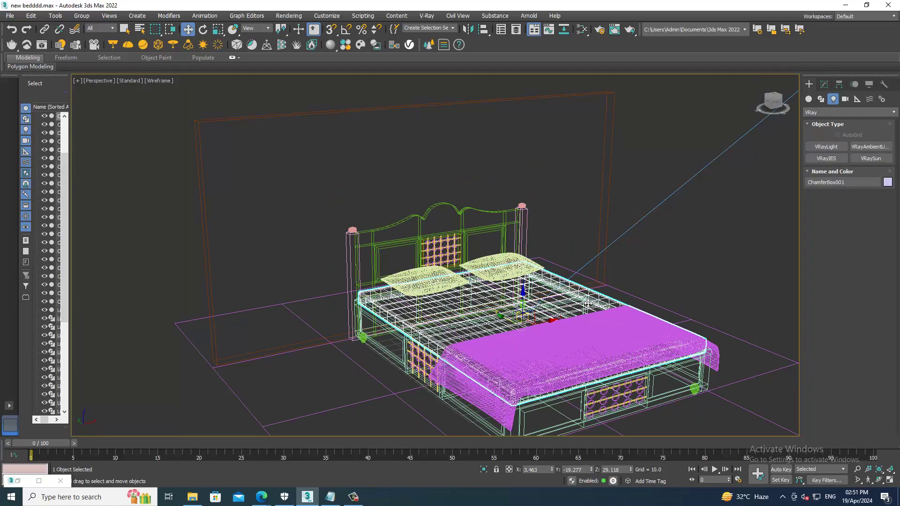
# Zoom toward the bed, clear the selection and look for the sun's target inside the bed
pyautogui.moveTo(587, 303); pyautogui.dragTo(546, 277, button='middle')
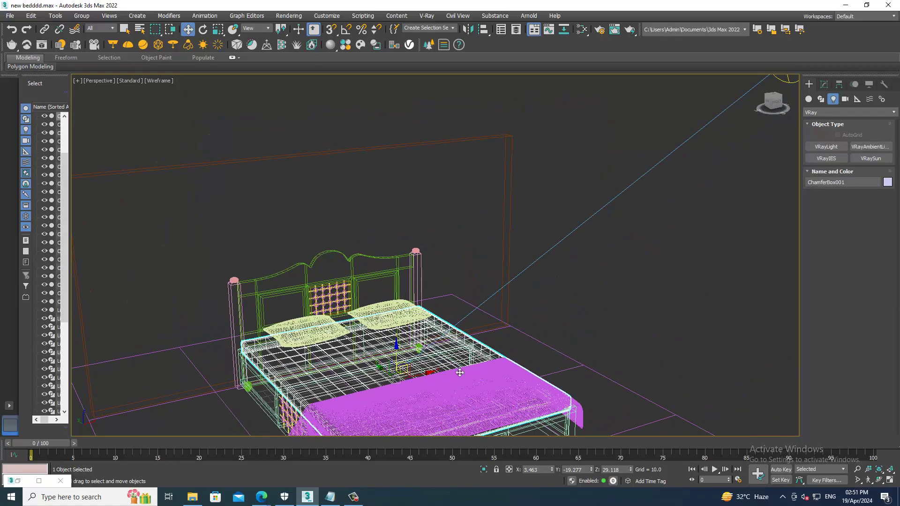
pyautogui.scroll(3, 459, 373)
pyautogui.scroll(3, 466, 366)
pyautogui.click(471, 359)
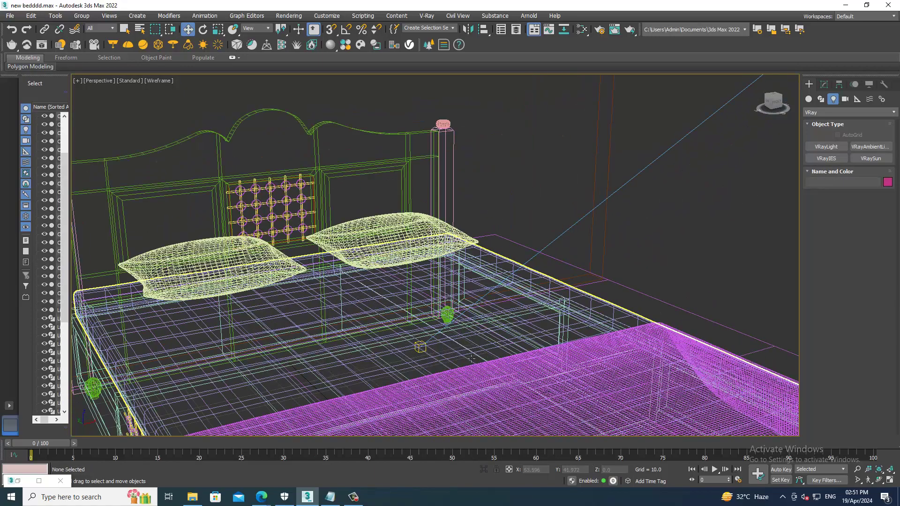
pyautogui.scroll(3, 425, 355)
pyautogui.click(421, 351)
pyautogui.scroll(-2, 421, 351)
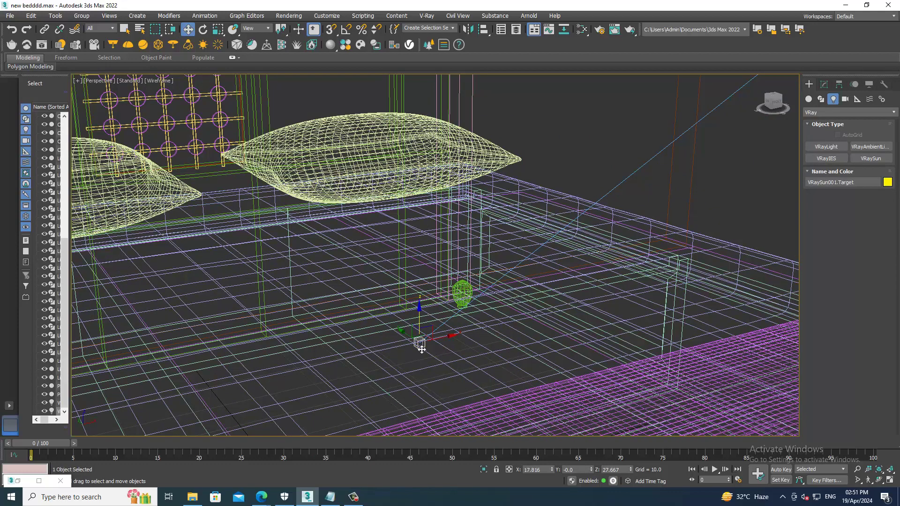
pyautogui.scroll(-10, 418, 342)
# Move the V-Ray sun further right and higher above the bed, back in shaded display
pyautogui.click(583, 247)
pyautogui.click(589, 232)
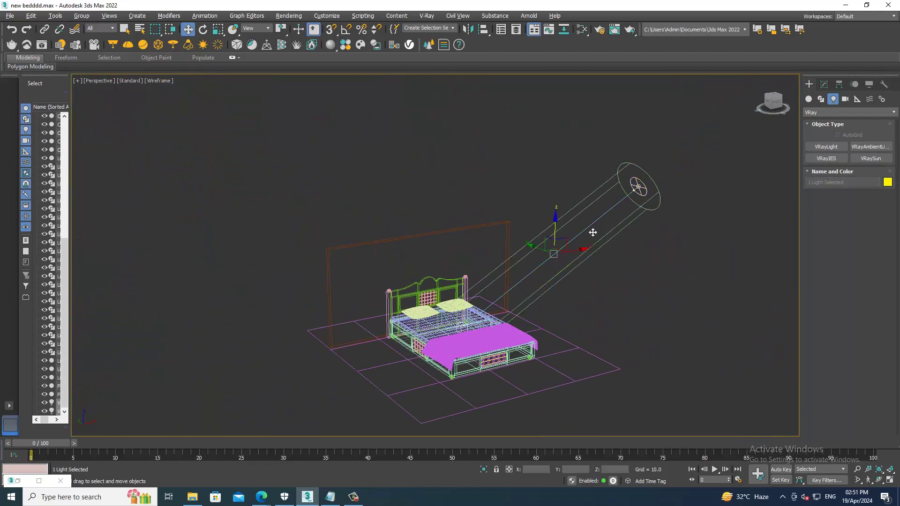
pyautogui.keyDown('alt'); pyautogui.moveTo(590, 232); pyautogui.dragTo(547, 255, button='middle'); pyautogui.keyUp('alt')
pyautogui.moveTo(556, 256); pyautogui.dragTo(554, 253)
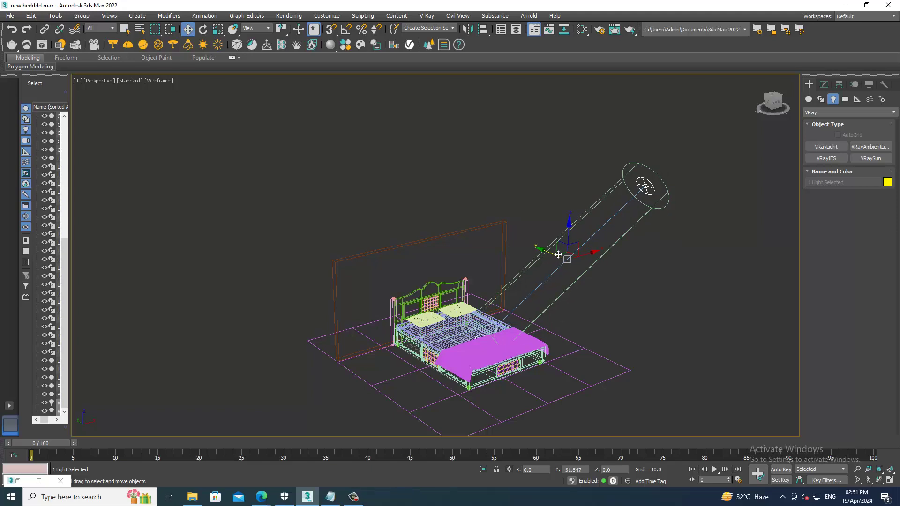
pyautogui.press('F3')
pyautogui.scroll(4, 637, 264)
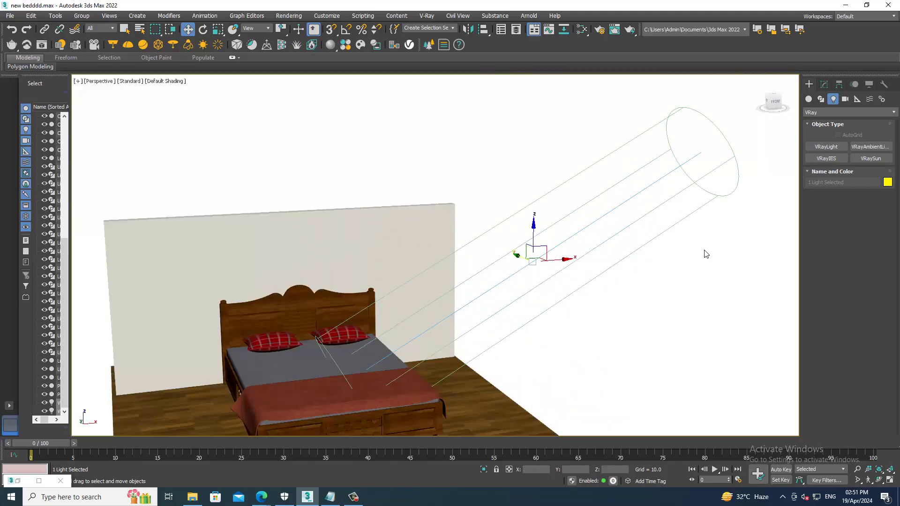
pyautogui.moveTo(706, 255); pyautogui.dragTo(705, 157)
pyautogui.moveTo(635, 253)
pyautogui.keyDown('alt'); pyautogui.mouseDown(button='middle')
pyautogui.moveTo(586, 238)
pyautogui.moveTo(636, 209)
pyautogui.moveTo(647, 185)
pyautogui.moveTo(542, 245)
pyautogui.moveTo(515, 248)
pyautogui.mouseUp(button='middle'); pyautogui.keyUp('alt')
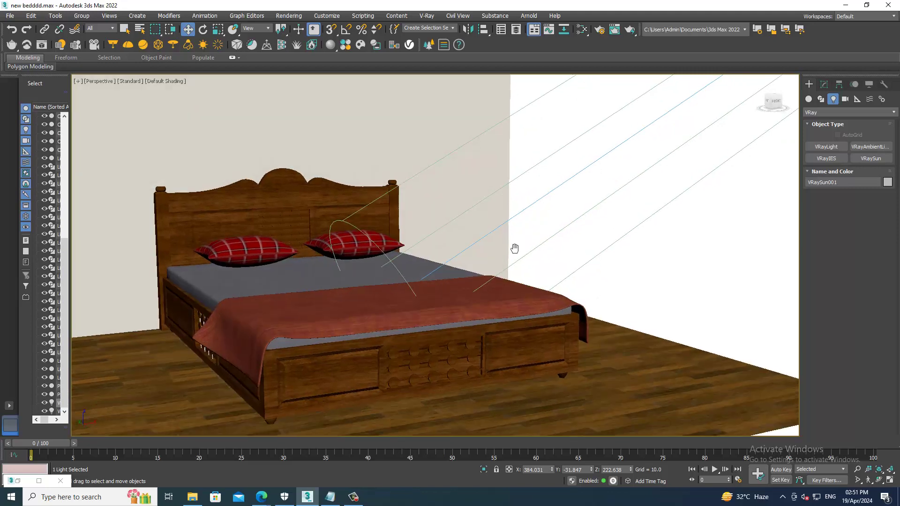
# Zoom to the drawer lattice and select all eight horizontal and vertical slats together
pyautogui.scroll(3, 422, 310)
pyautogui.scroll(3, 408, 319)
pyautogui.scroll(2, 405, 323)
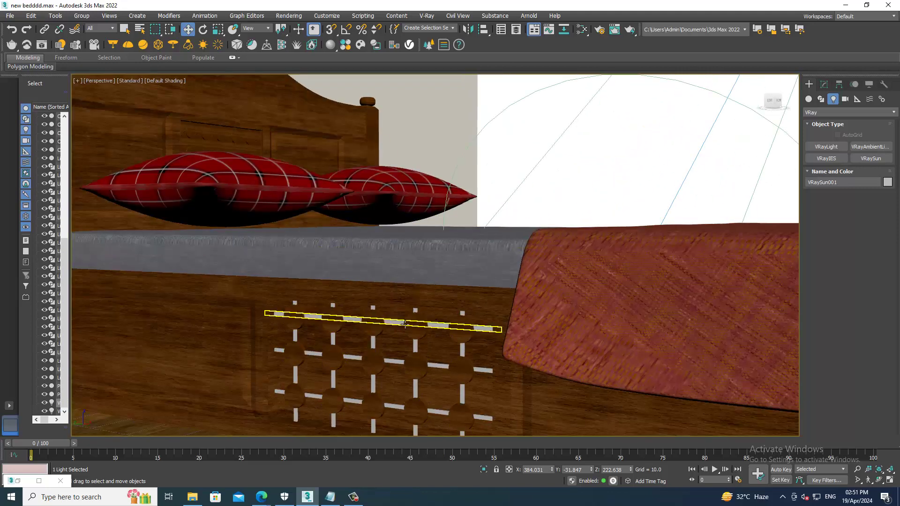
pyautogui.click(403, 324)
pyautogui.keyDown('ctrl'); pyautogui.click(397, 363); pyautogui.keyUp('ctrl')
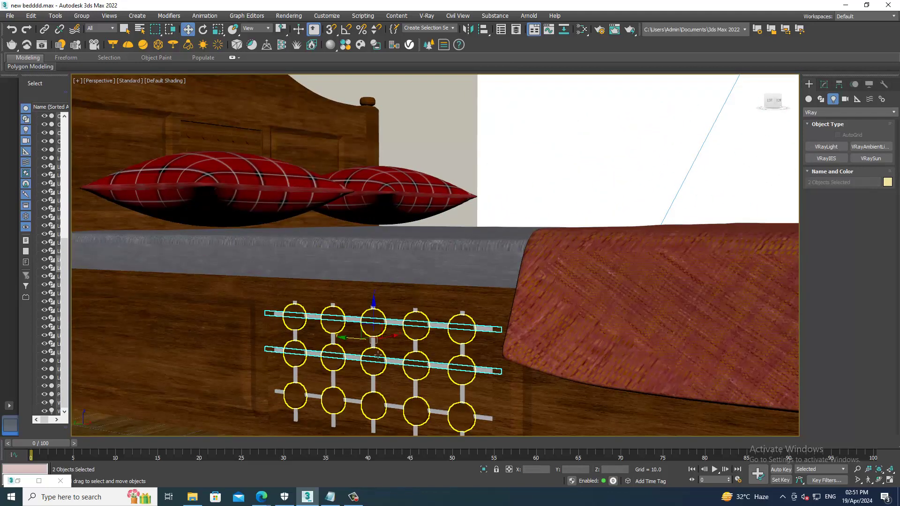
pyautogui.keyDown('ctrl'); pyautogui.click(373, 342); pyautogui.keyUp('ctrl')
pyautogui.keyDown('ctrl'); pyautogui.click(333, 328); pyautogui.keyUp('ctrl')
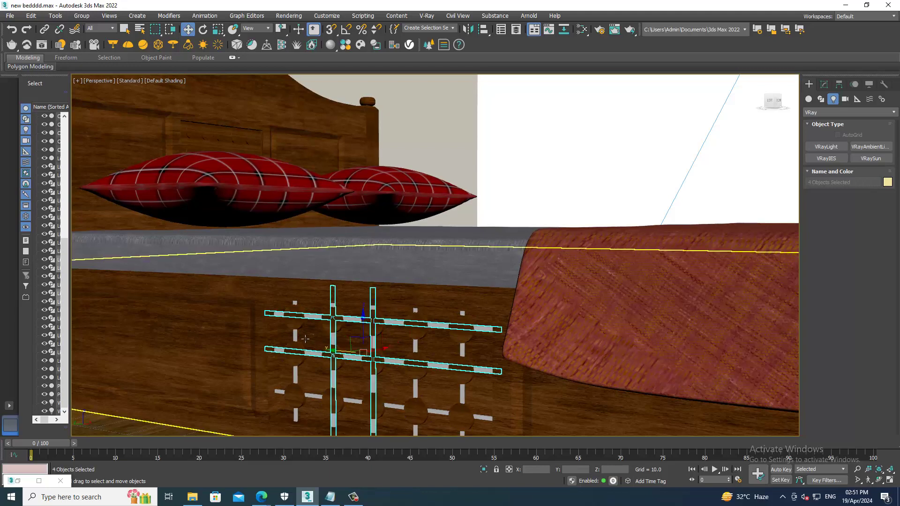
pyautogui.keyDown('ctrl'); pyautogui.click(296, 338); pyautogui.keyUp('ctrl')
pyautogui.keyDown('ctrl'); pyautogui.click(317, 402); pyautogui.keyUp('ctrl')
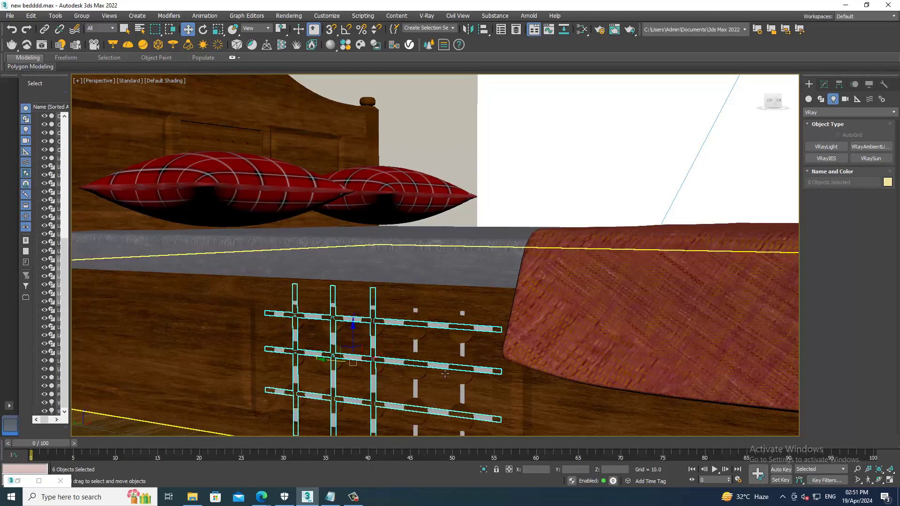
pyautogui.keyDown('ctrl'); pyautogui.click(416, 354); pyautogui.keyUp('ctrl')
pyautogui.keyDown('ctrl'); pyautogui.click(462, 352); pyautogui.keyUp('ctrl')
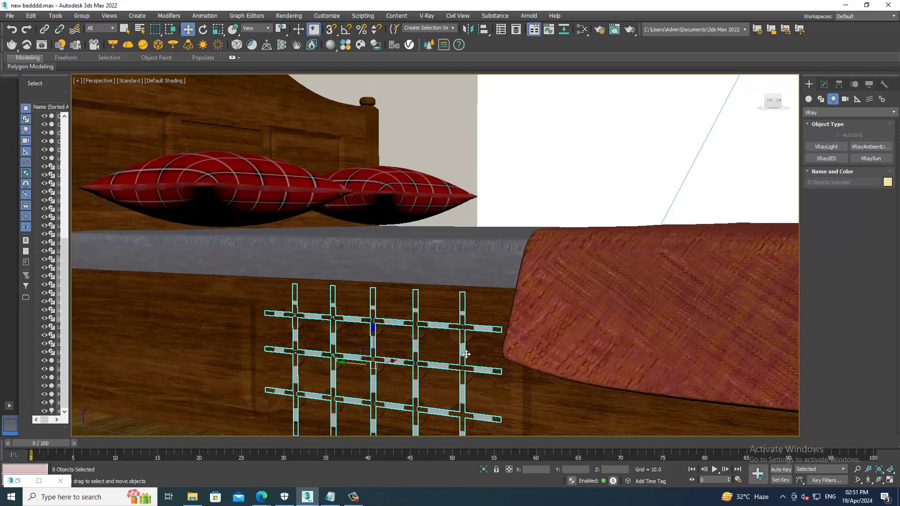
# Open the Slate Material Editor and show the bed wood material's parameters
pyautogui.press('m')
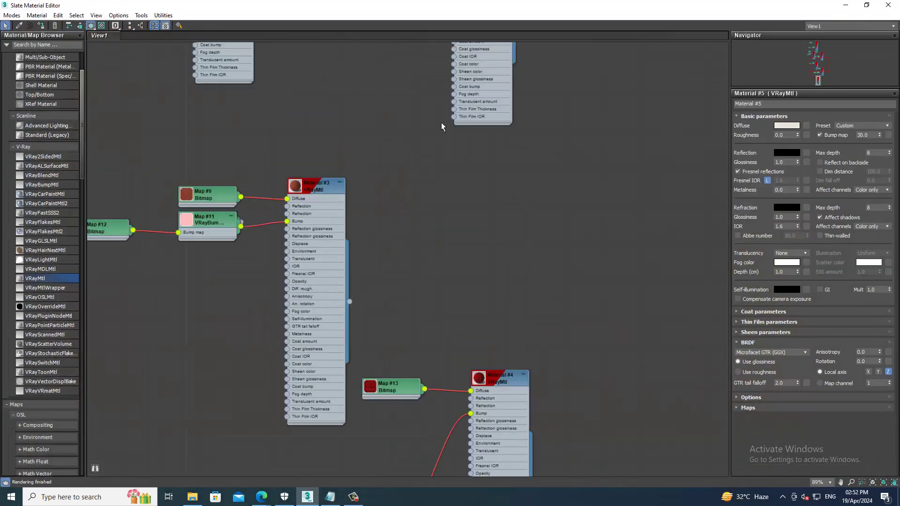
pyautogui.scroll(-5, 441, 126)
pyautogui.scroll(2, 430, 185)
pyautogui.scroll(3, 418, 185)
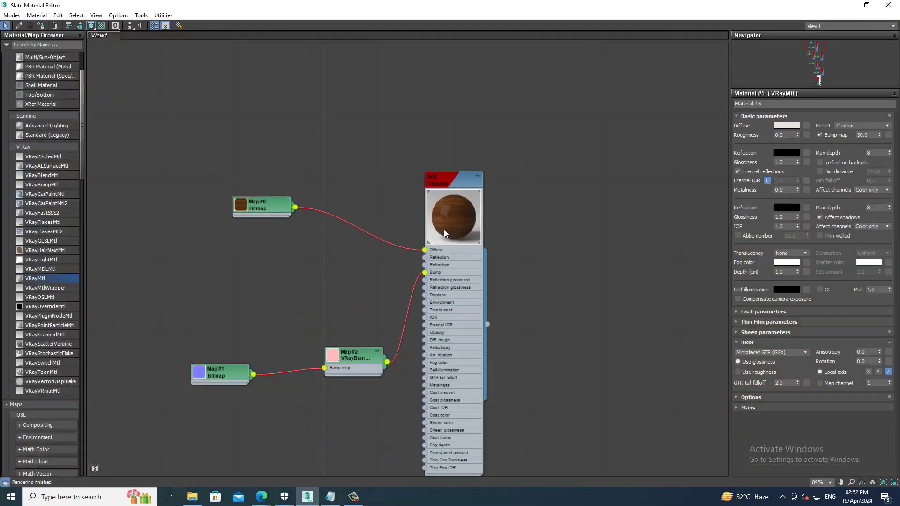
pyautogui.doubleClick(461, 189)
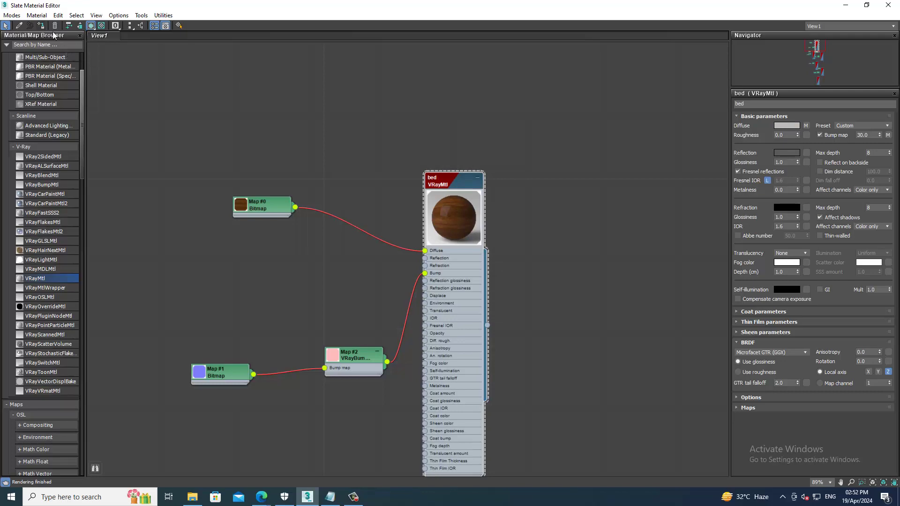
# Close the material editor and zoom the perspective view out to the whole scene
pyautogui.click(845, 5)
pyautogui.scroll(-5, 700, 263)
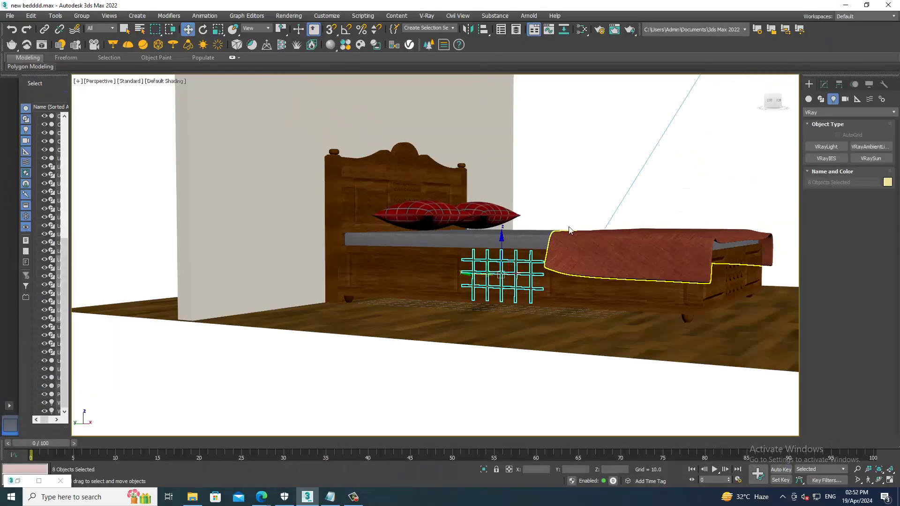
pyautogui.scroll(3, 703, 255)
pyautogui.scroll(-3, 704, 262)
pyautogui.scroll(1, 615, 285)
pyautogui.scroll(-5, 595, 281)
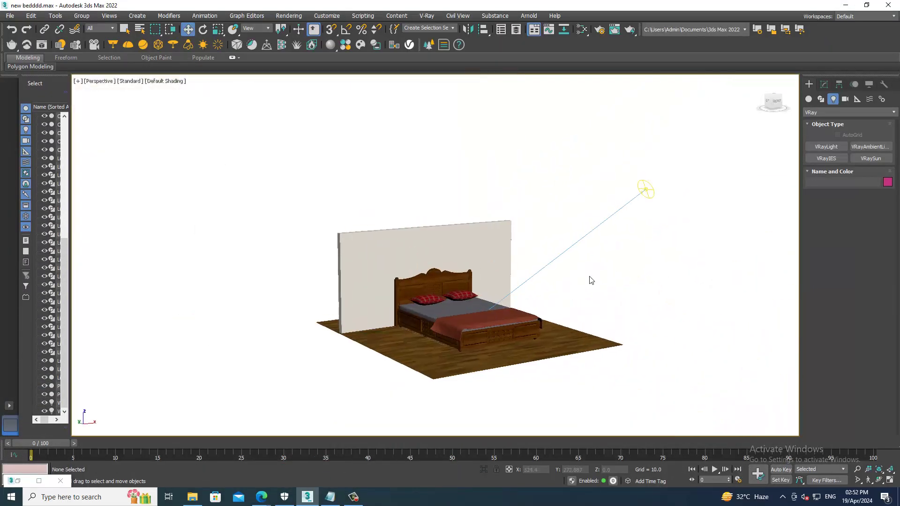
# Place a V-Ray sun, frame the bed, and bring up the sun's parameters in the Modify panel
pyautogui.click(643, 188)
pyautogui.scroll(5, 469, 338)
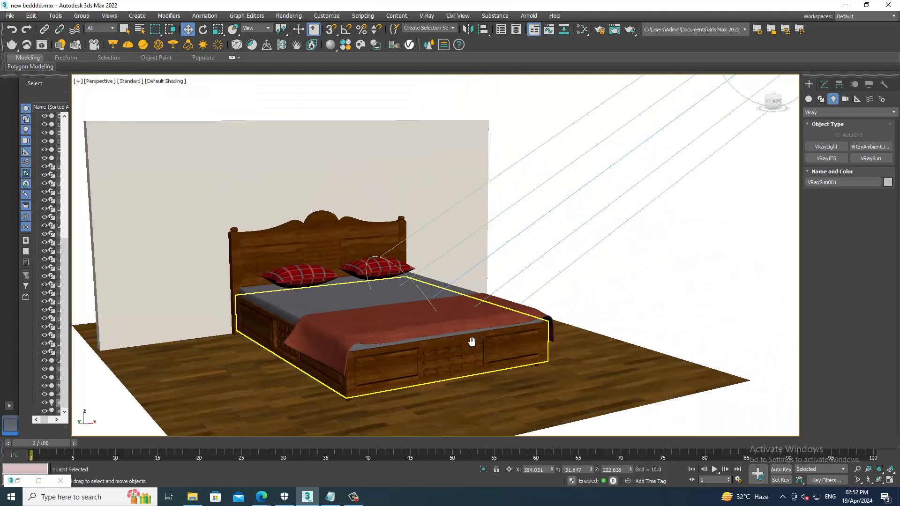
pyautogui.scroll(2, 448, 343)
pyautogui.moveTo(448, 344); pyautogui.dragTo(481, 354, button='middle')
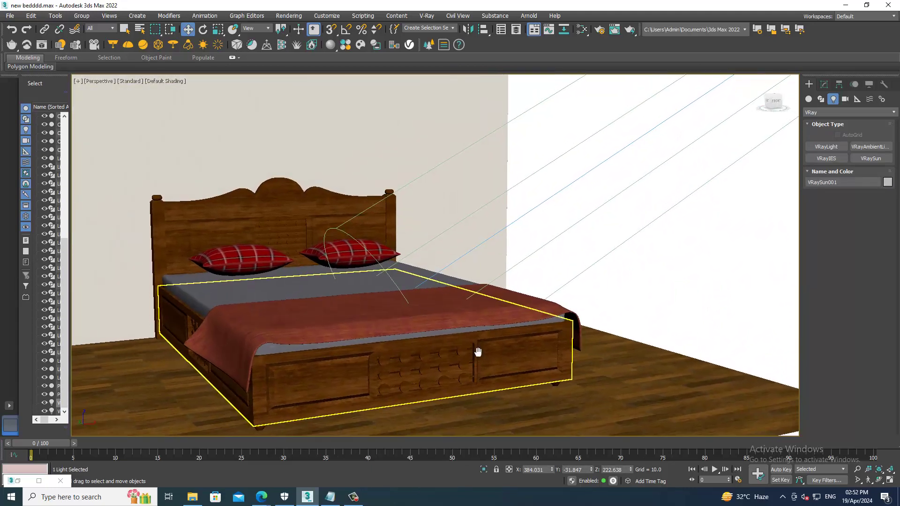
pyautogui.click(823, 84)
pyautogui.hotkey('shift', 'f')
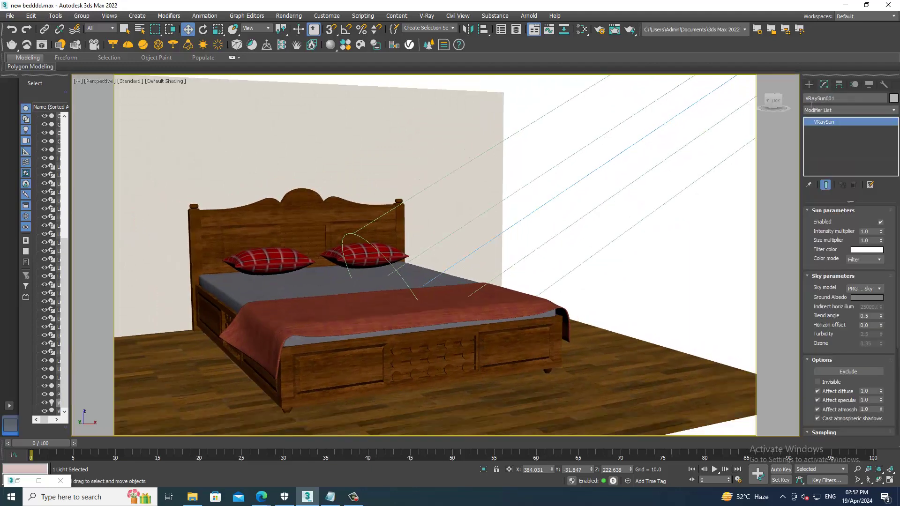
pyautogui.hotkey('shift', 'f')
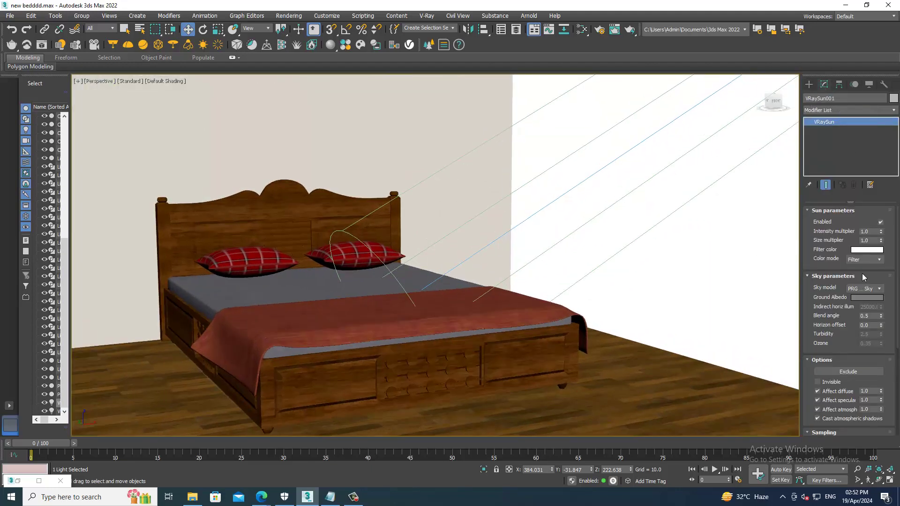
# Set the sun's filter colour to warm cream and its photon emit radius to 186
pyautogui.click(865, 250)
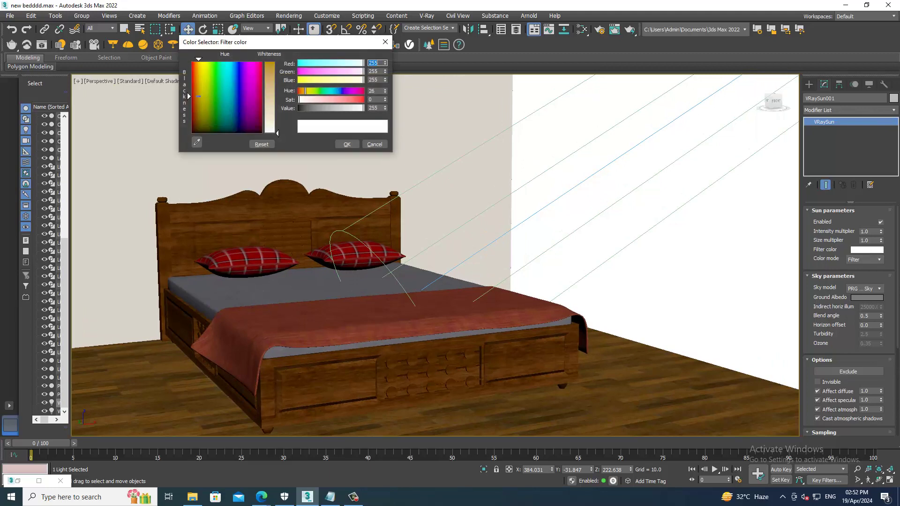
pyautogui.moveTo(277, 134); pyautogui.dragTo(277, 110)
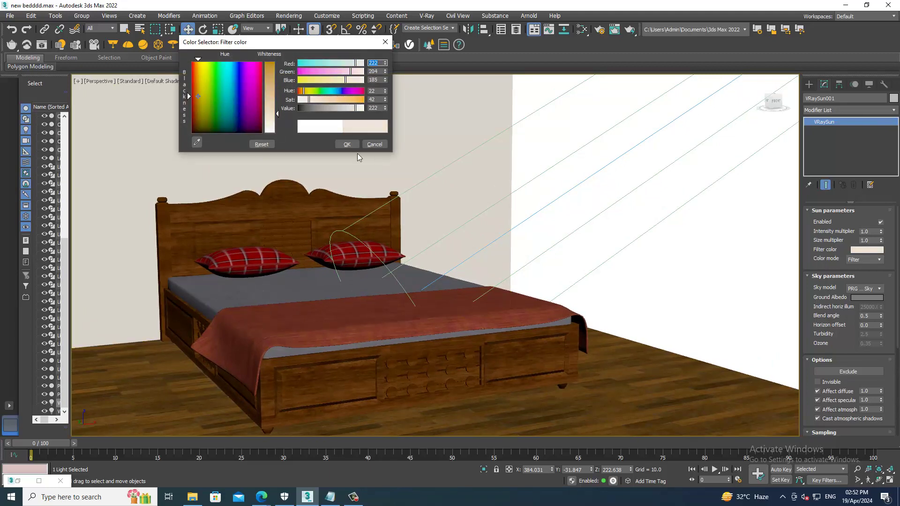
pyautogui.click(347, 145)
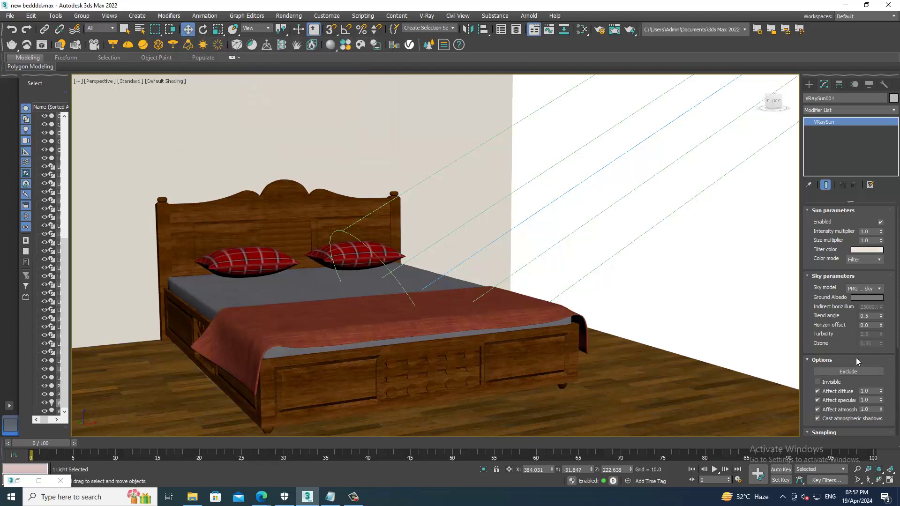
pyautogui.moveTo(856, 349); pyautogui.dragTo(859, 205)
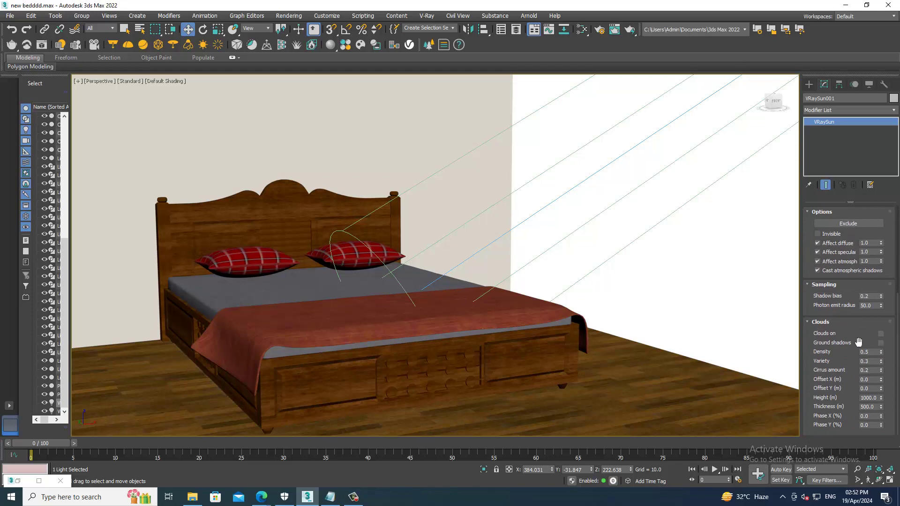
pyautogui.moveTo(880, 309); pyautogui.dragTo(856, 189)
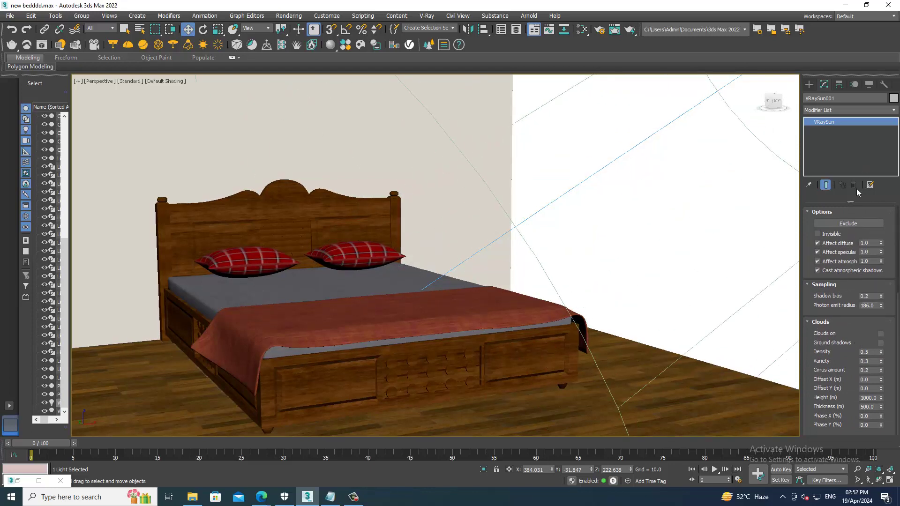
pyautogui.click(124, 84)
# Run the viewport V-Ray IPR while trying intensity multipliers 0.4 and 0.05, settling on 0.1
pyautogui.click(161, 98)
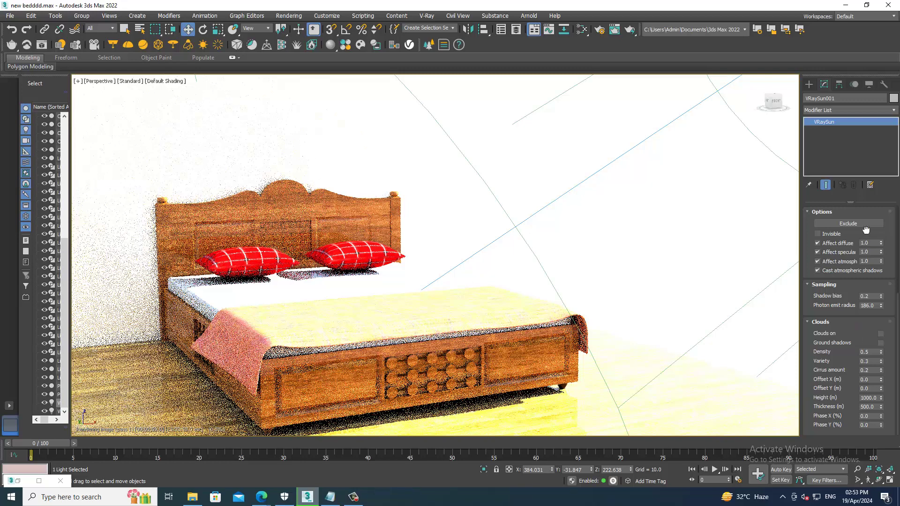
pyautogui.scroll(5, 866, 230)
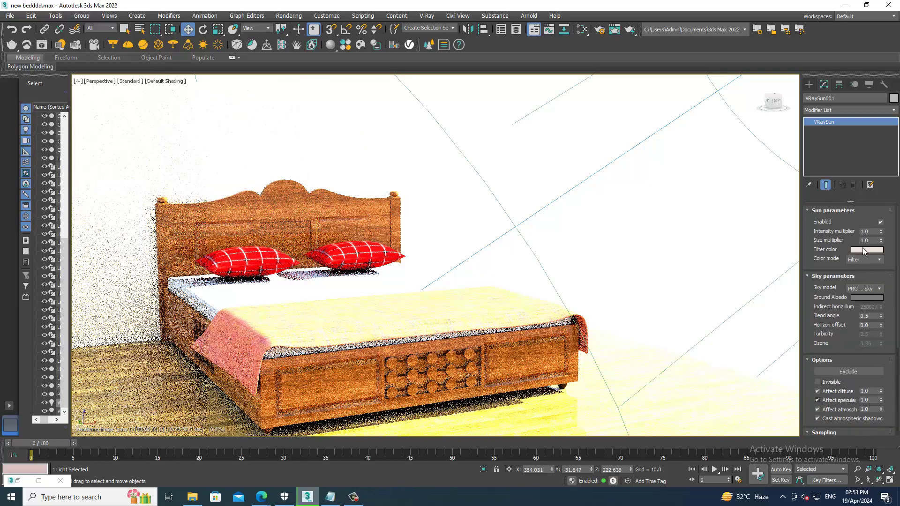
pyautogui.doubleClick(867, 231)
pyautogui.write('0.')
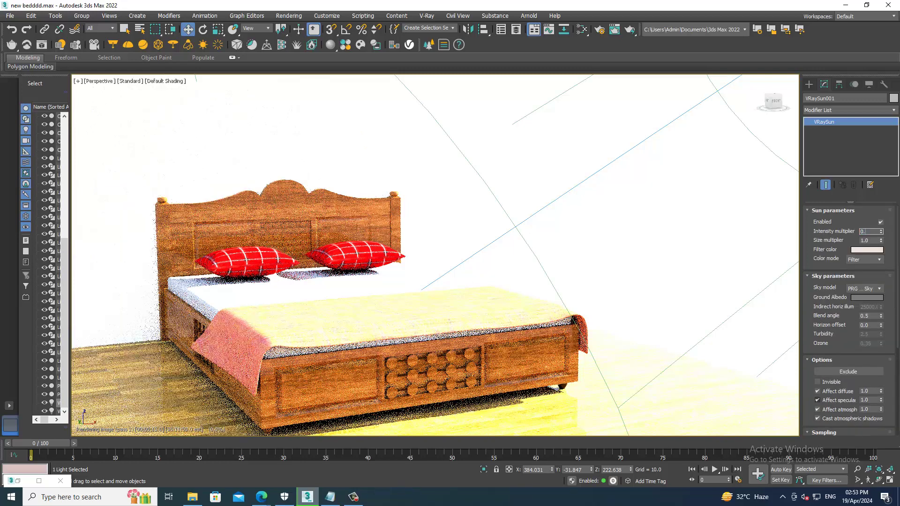
pyautogui.write('4')
pyautogui.press('Return')
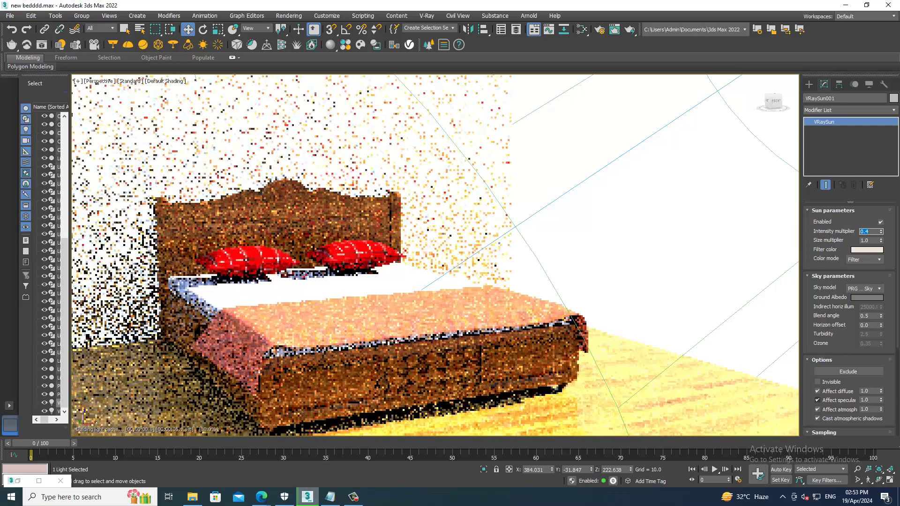
pyautogui.write('0.0')
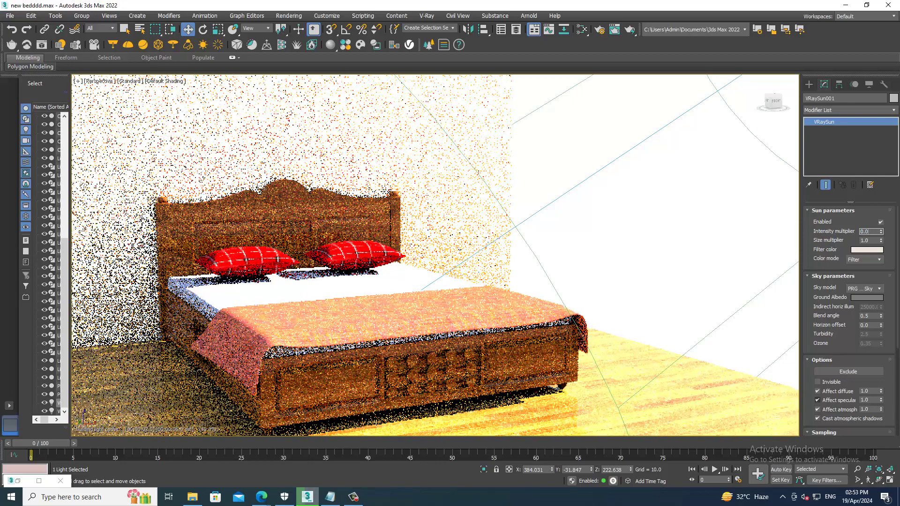
pyautogui.write('5')
pyautogui.press('Return')
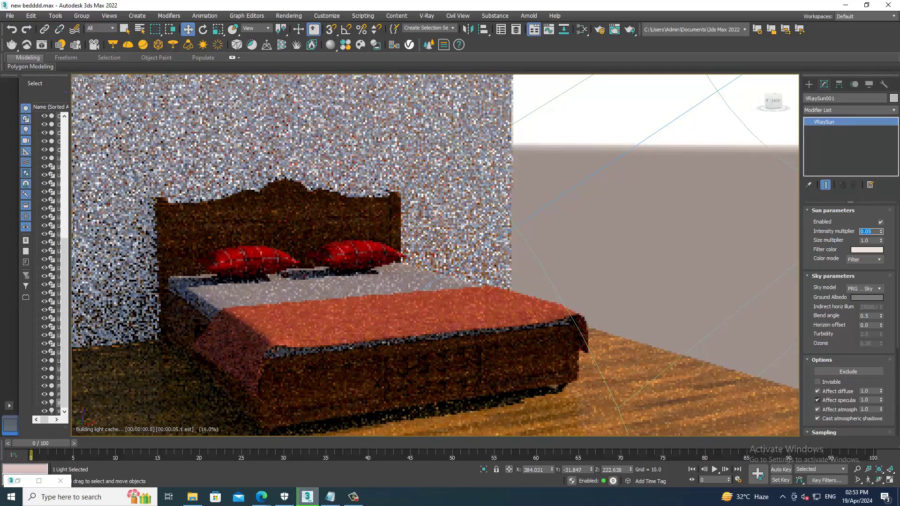
pyautogui.write('0.1')
pyautogui.press('Return')
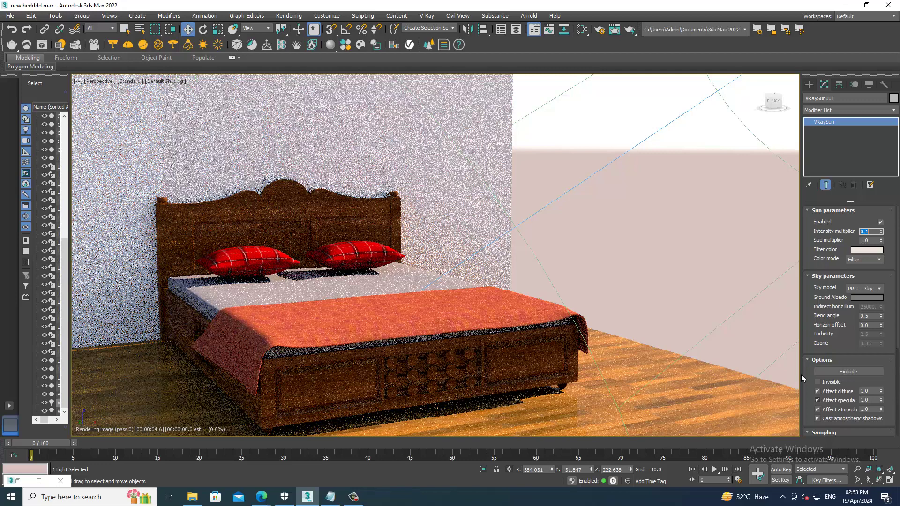
# Turn off the viewport IPR and orbit to see the bed side-on
pyautogui.click(123, 81)
pyautogui.click(137, 100)
pyautogui.scroll(-5, 486, 258)
pyautogui.keyDown('alt'); pyautogui.moveTo(486, 258); pyautogui.dragTo(533, 252, button='middle'); pyautogui.keyUp('alt')
# Restore the previous view and switch V-Ray antialiasing to Bucket sampling in Render Setup
pyautogui.hotkey('shift', 'z')
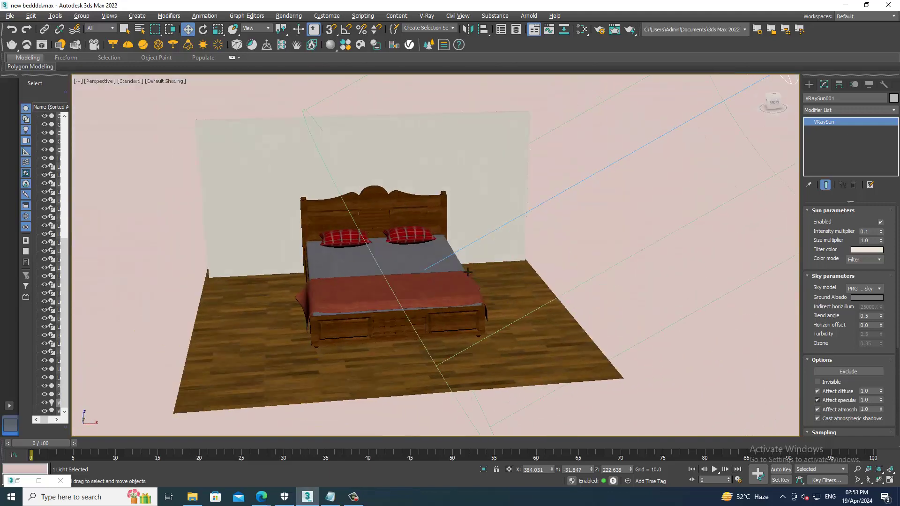
pyautogui.hotkey('shift', 'z')
pyautogui.click(288, 16)
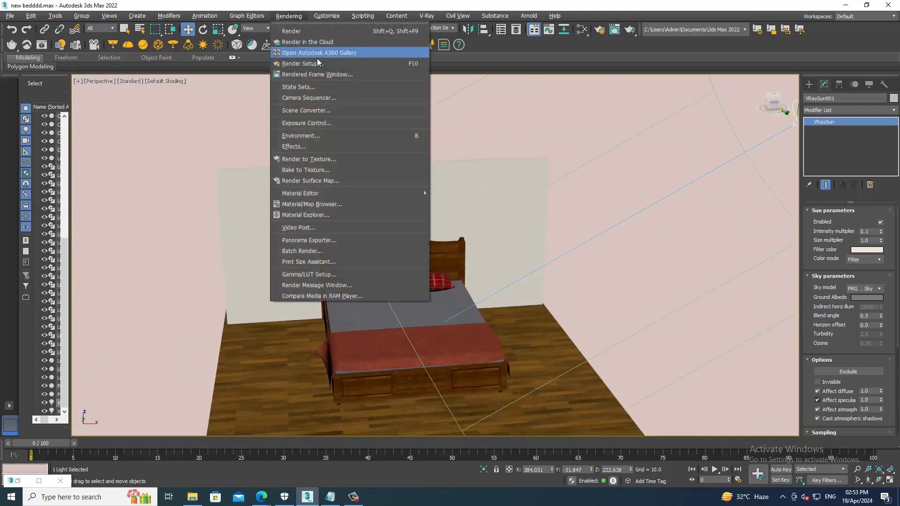
pyautogui.click(319, 62)
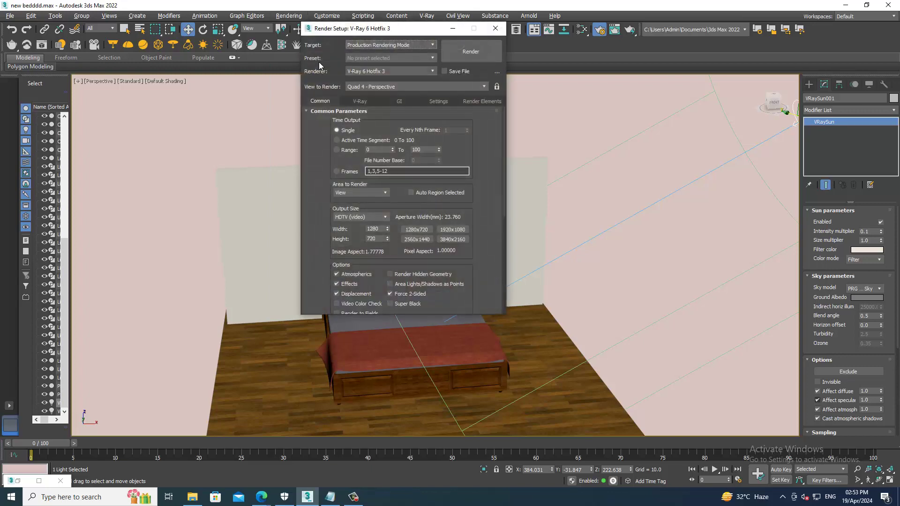
pyautogui.click(362, 101)
pyautogui.click(380, 168)
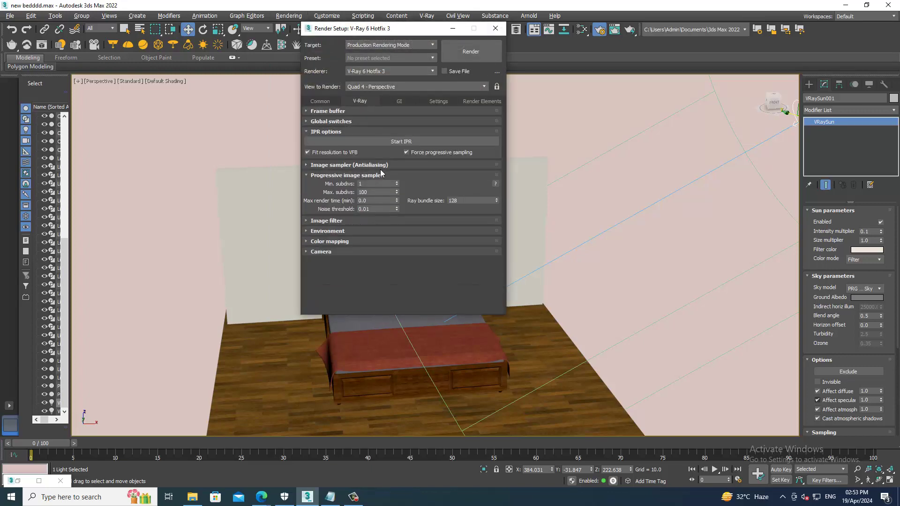
pyautogui.click(378, 165)
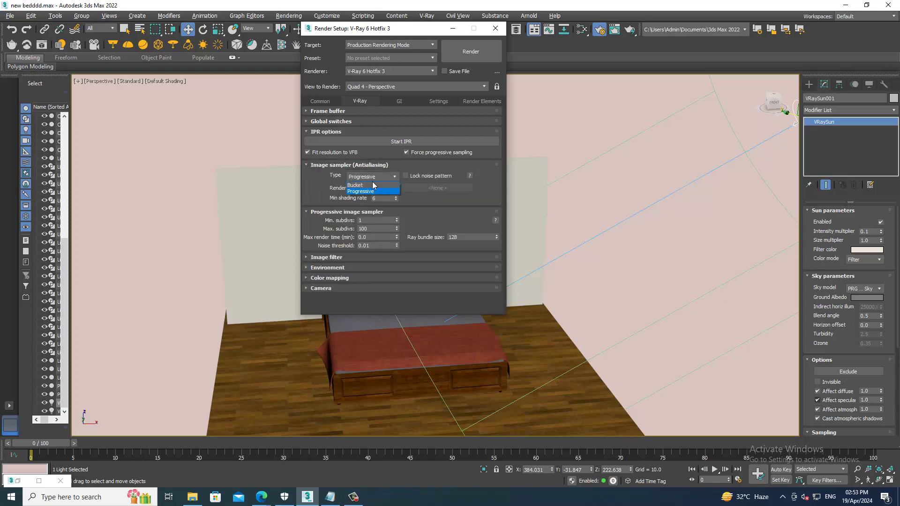
pyautogui.click(375, 190)
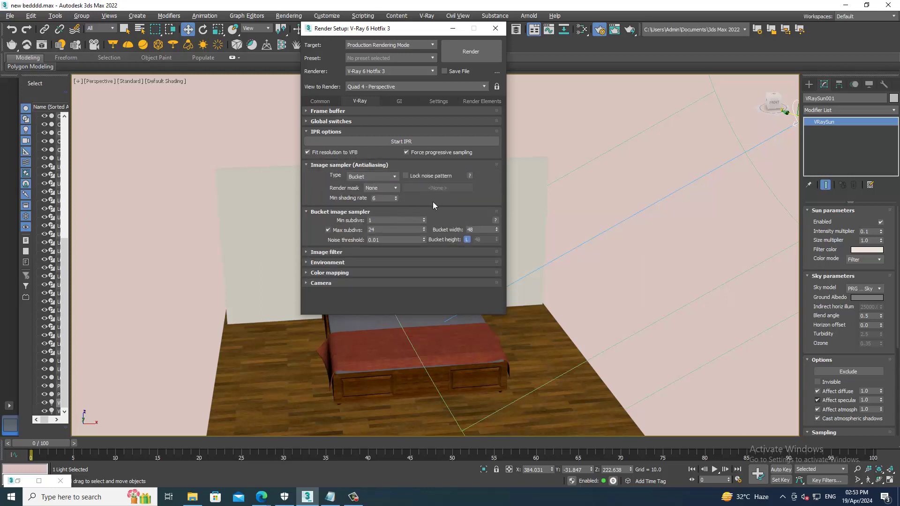
# Use the Catmull-Rom image filter, enable the GI environment override, and set Exponential colour mapping
pyautogui.click(329, 251)
pyautogui.click(440, 264)
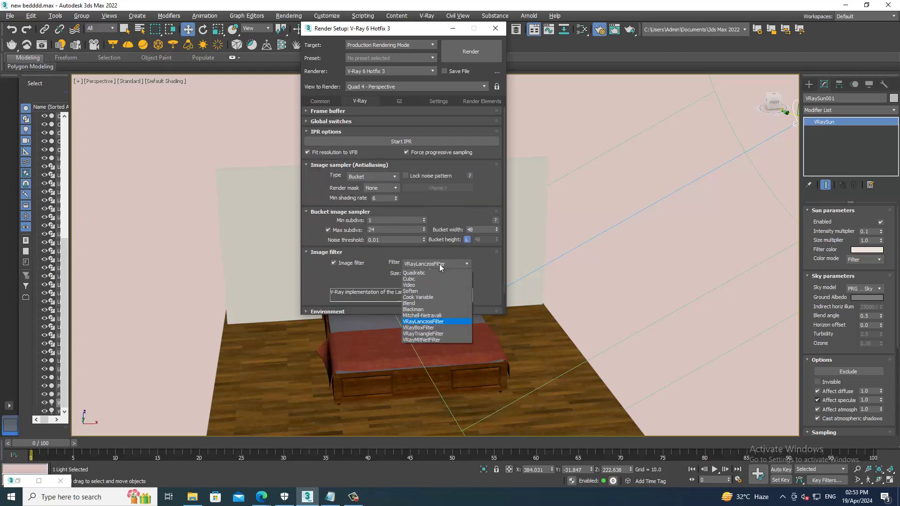
pyautogui.click(427, 284)
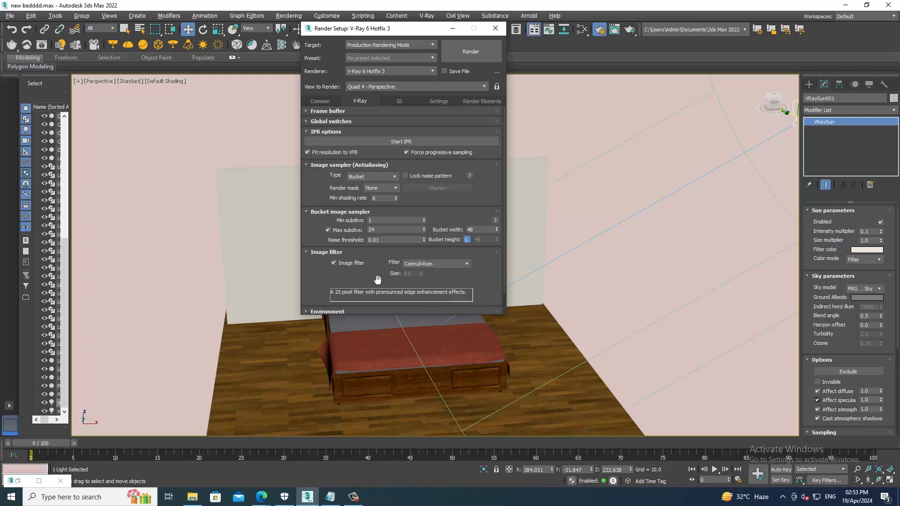
pyautogui.scroll(-2, 378, 280)
pyautogui.click(330, 290)
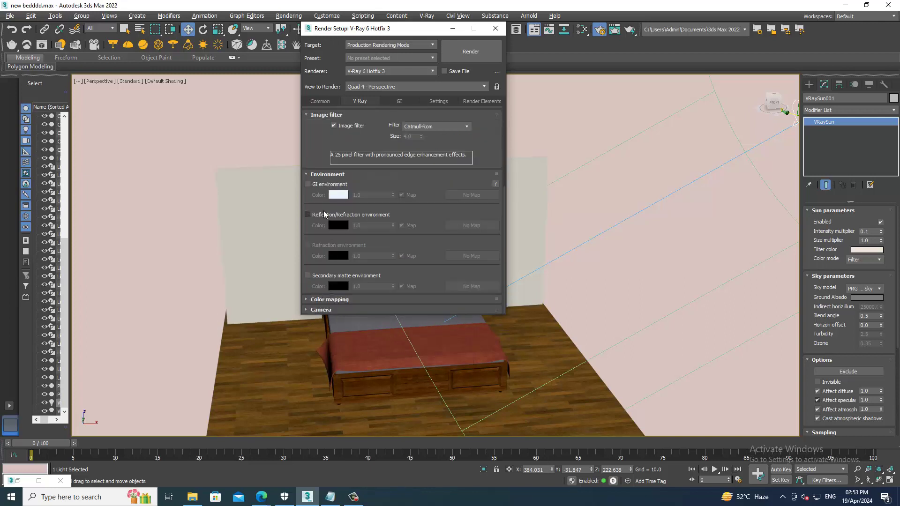
pyautogui.click(308, 184)
pyautogui.click(348, 299)
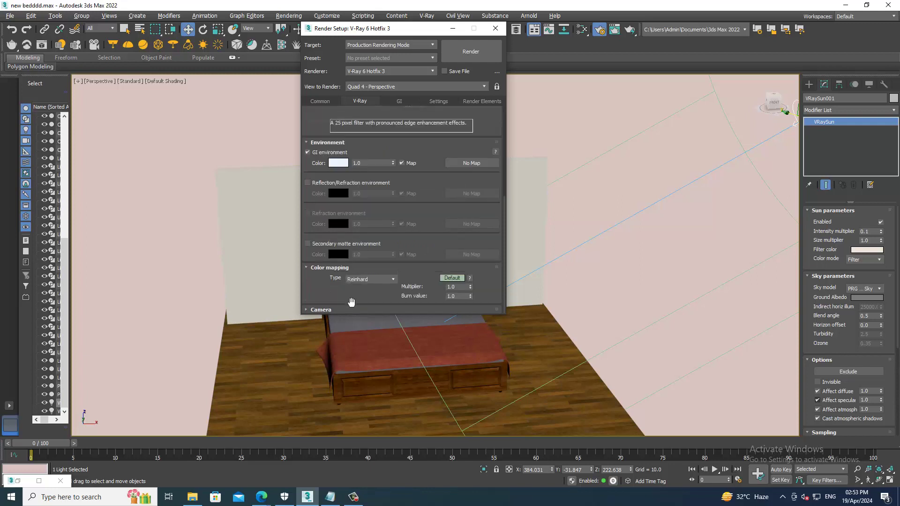
pyautogui.click(362, 281)
# Set the primary GI engine to Irradiance map, close render settings and raise the bed in frame
pyautogui.click(397, 101)
pyautogui.click(406, 132)
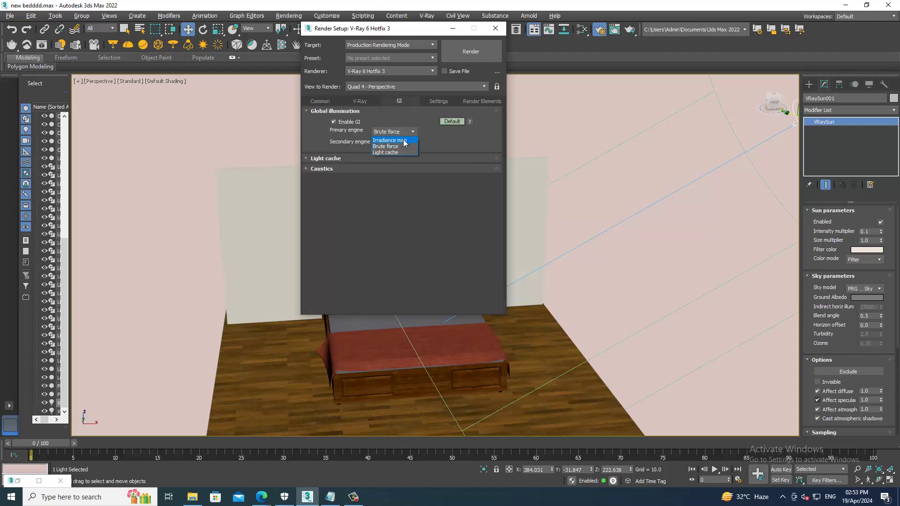
pyautogui.click(404, 140)
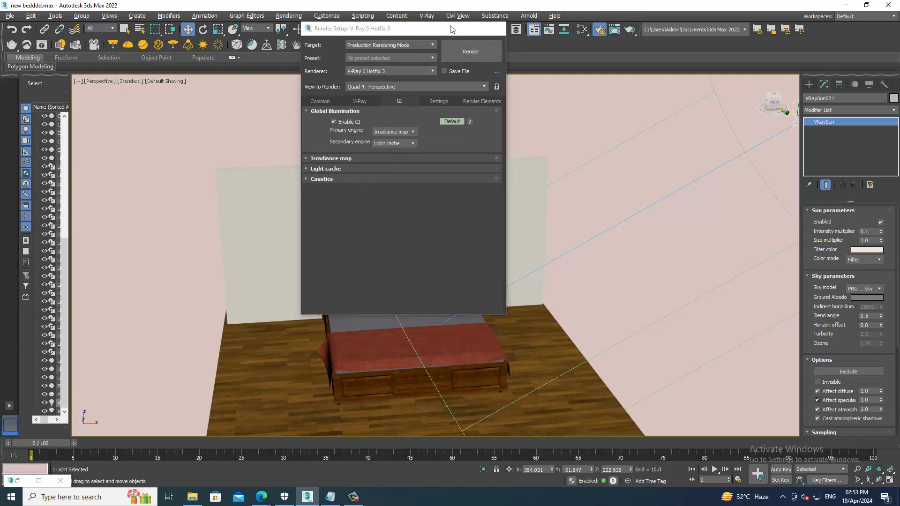
pyautogui.click(495, 28)
pyautogui.scroll(3, 574, 267)
pyautogui.scroll(3, 474, 309)
pyautogui.moveTo(474, 309)
pyautogui.mouseDown(button='middle')
pyautogui.moveTo(481, 255)
pyautogui.moveTo(467, 258)
pyautogui.moveTo(498, 41)
pyautogui.mouseUp(button='middle')
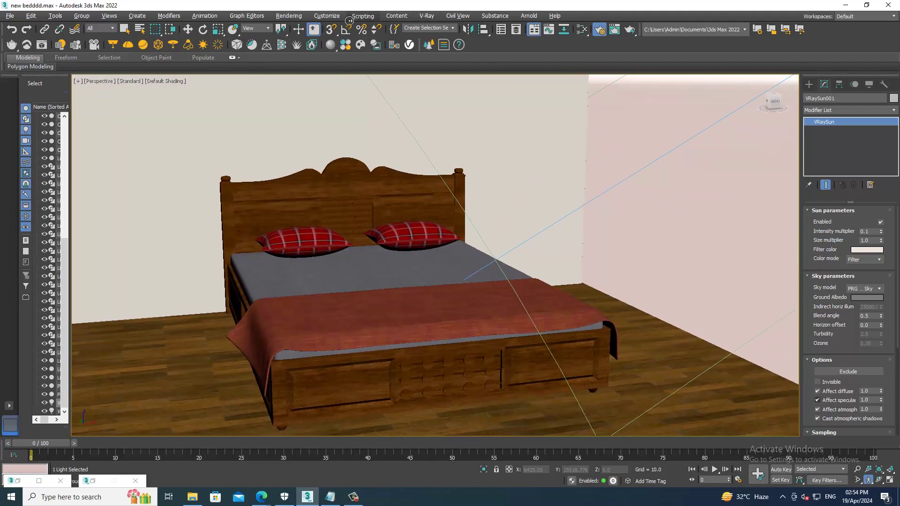
# Render the sunlit bed scene in the V-Ray Frame Buffer and close it once finished
pyautogui.click(295, 16)
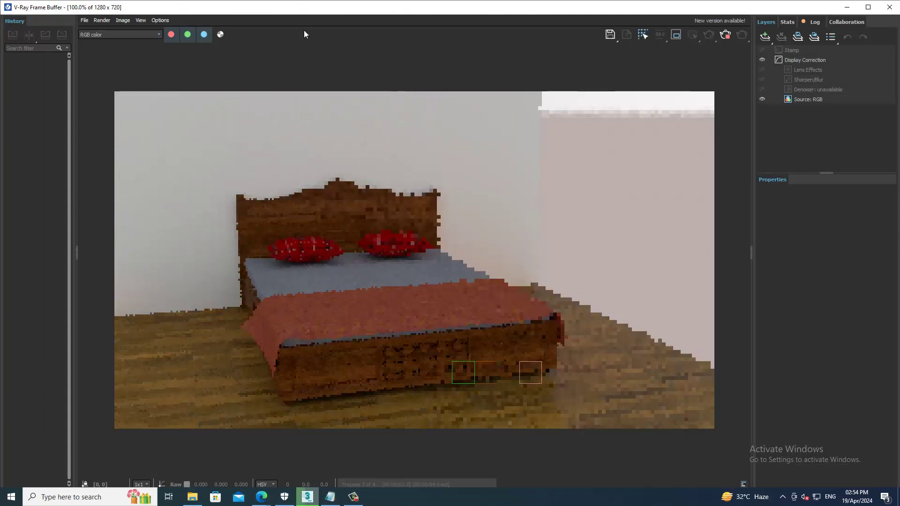
pyautogui.click(353, 497)
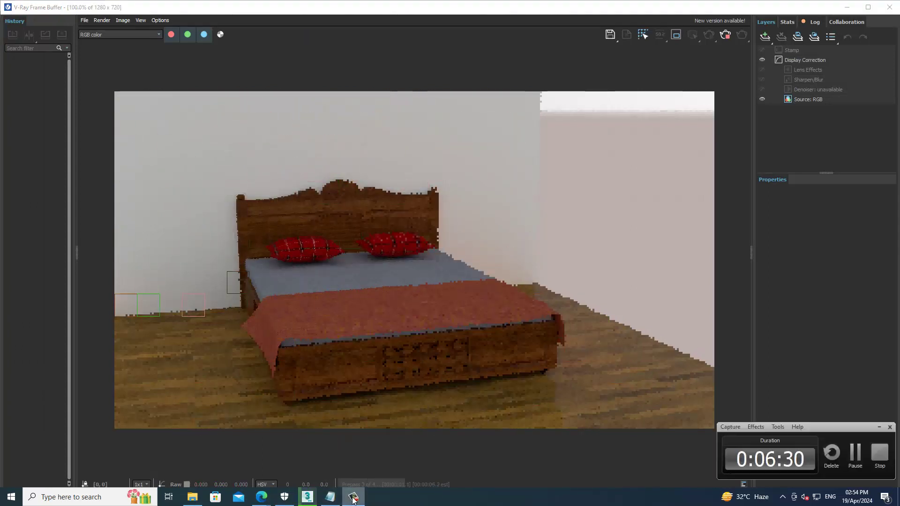
pyautogui.click(352, 499)
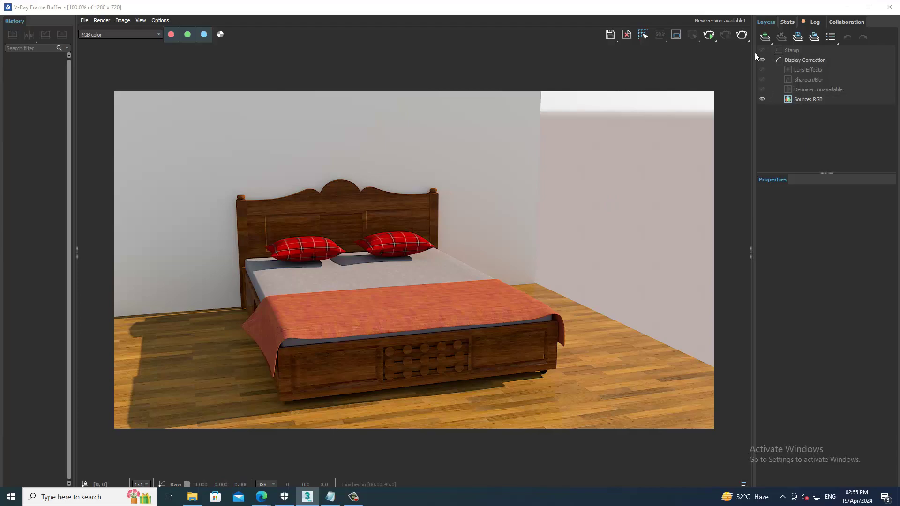
pyautogui.click(889, 7)
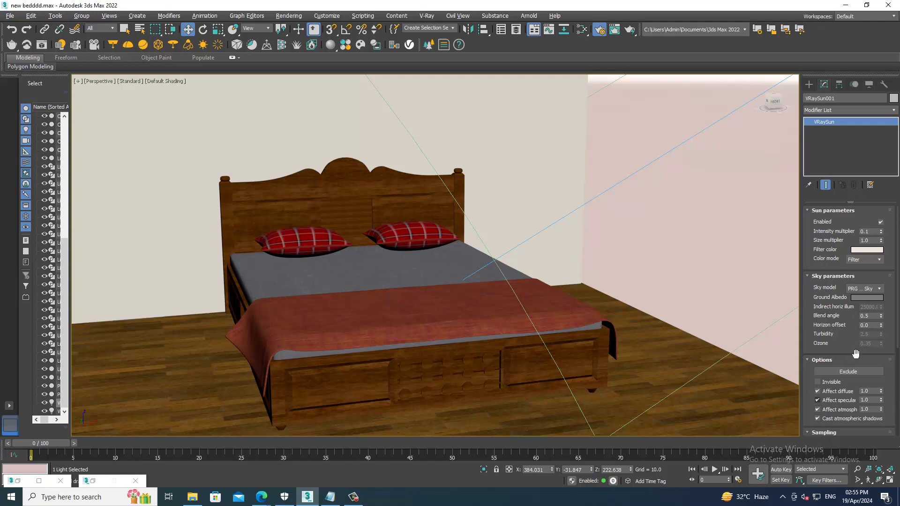
# Enable Clouds in the VRaySun parameters and render the bed scene with clouds
pyautogui.moveTo(857, 353); pyautogui.dragTo(863, 194)
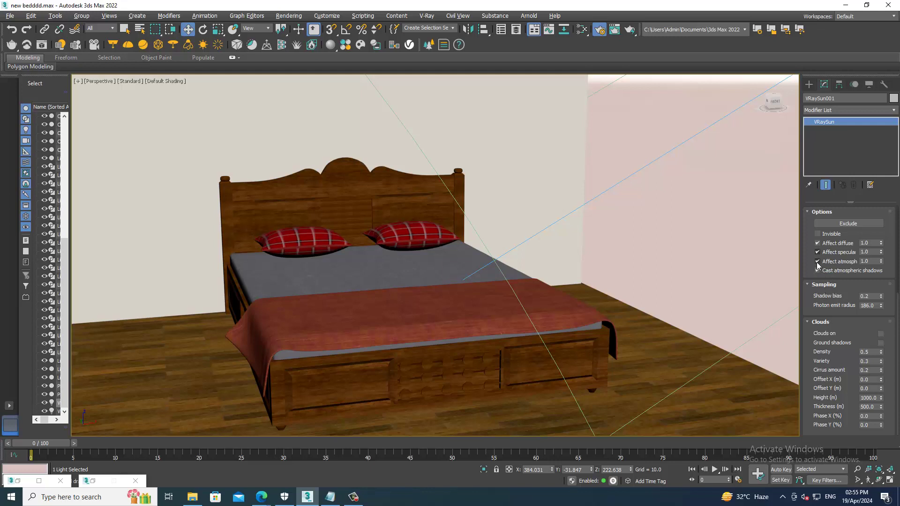
pyautogui.scroll(5, 857, 372)
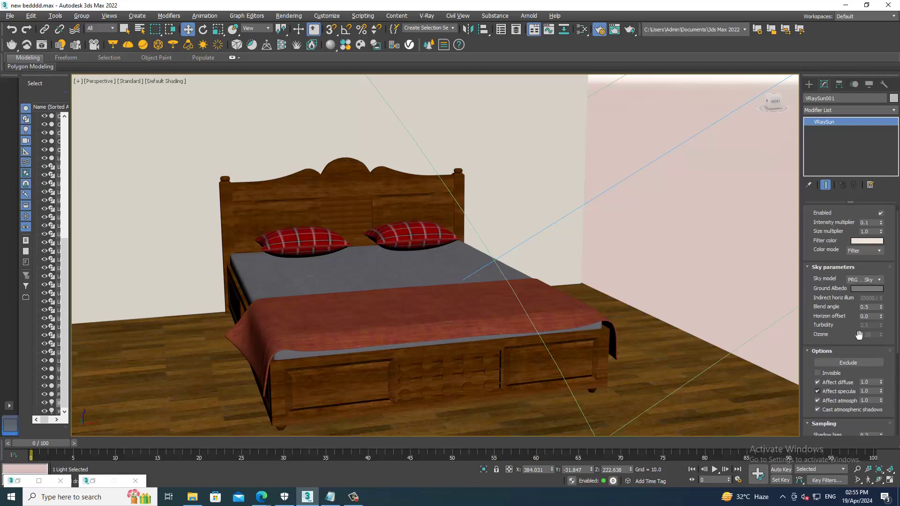
pyautogui.scroll(2, 856, 336)
pyautogui.moveTo(853, 365); pyautogui.dragTo(853, 365)
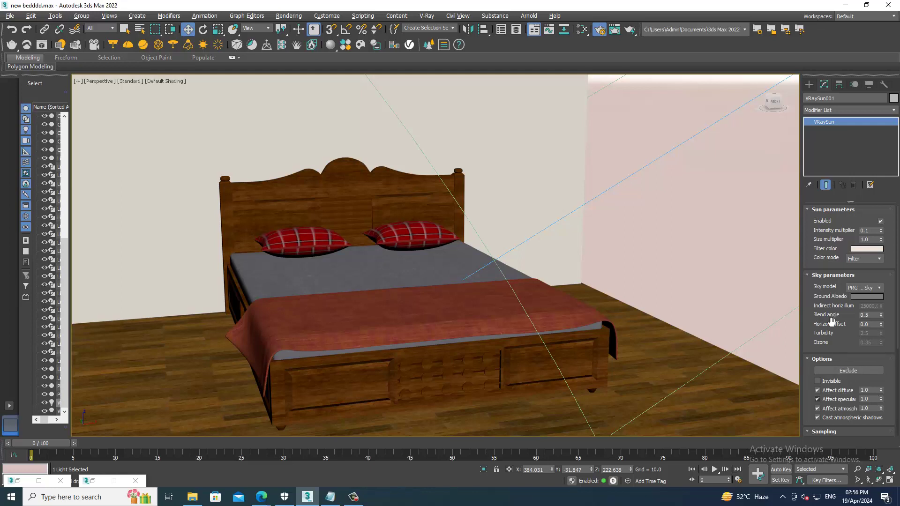
pyautogui.moveTo(851, 354); pyautogui.dragTo(863, 223)
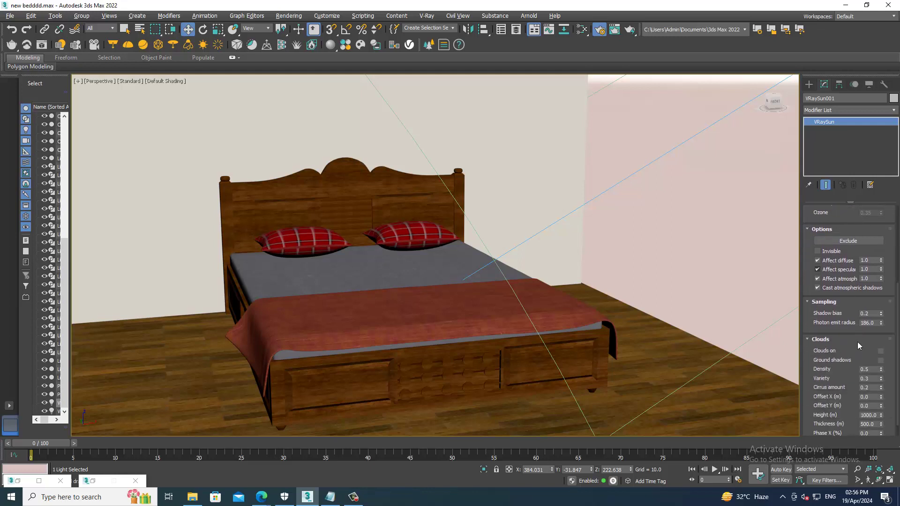
pyautogui.moveTo(867, 271); pyautogui.dragTo(868, 253)
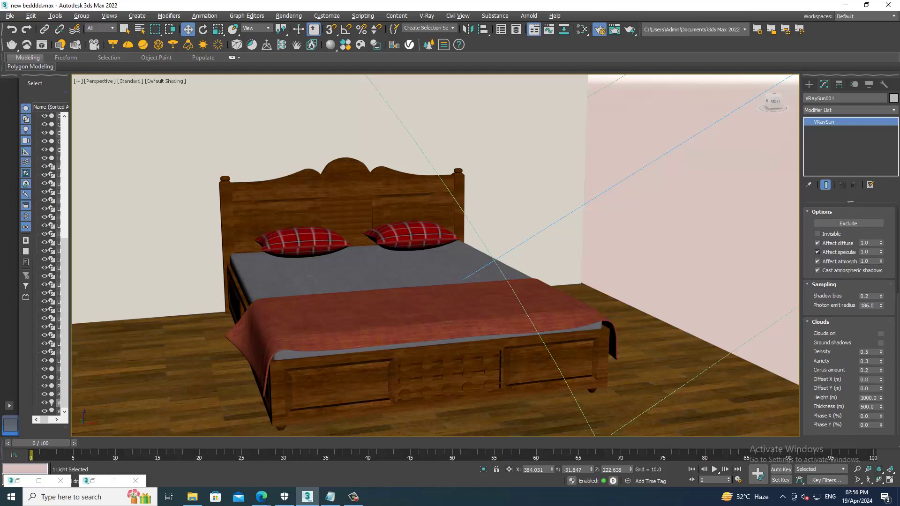
pyautogui.click(880, 334)
pyautogui.click(289, 15)
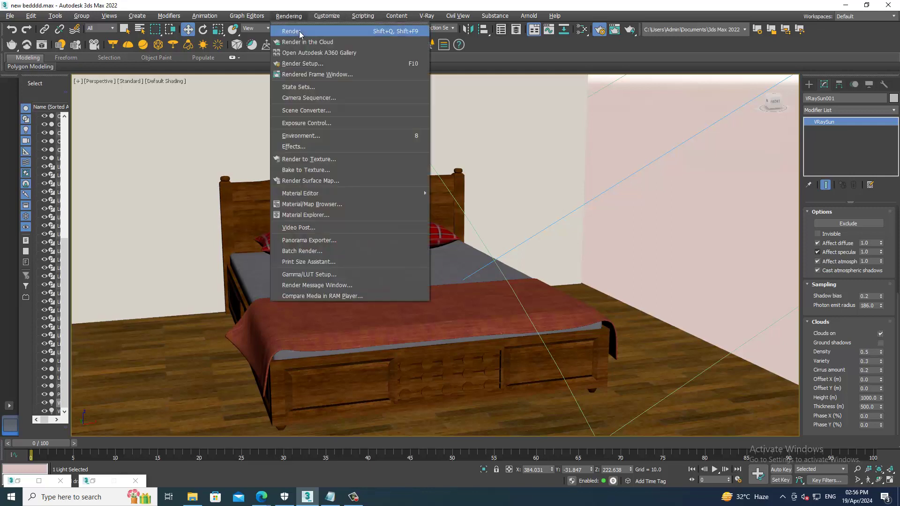
pyautogui.click(301, 32)
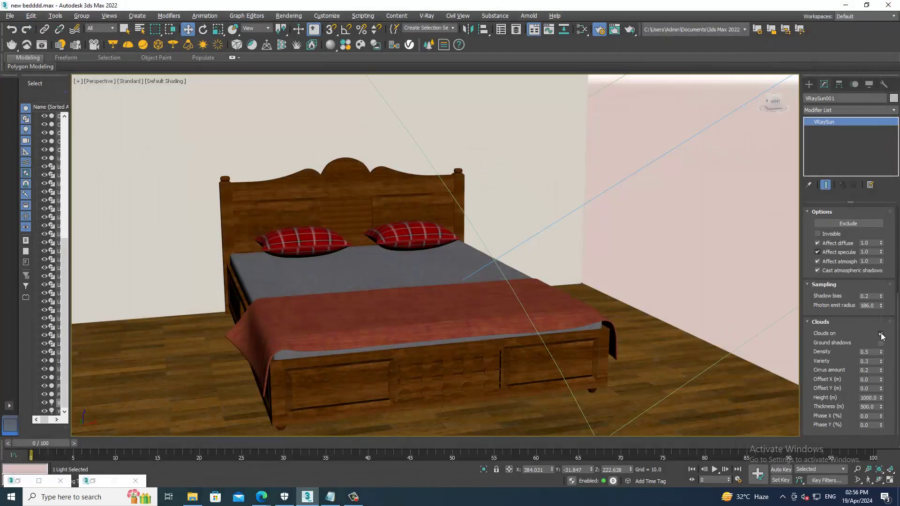
# Turn clouds back off, reframe the bed and render again without clouds
pyautogui.click(881, 333)
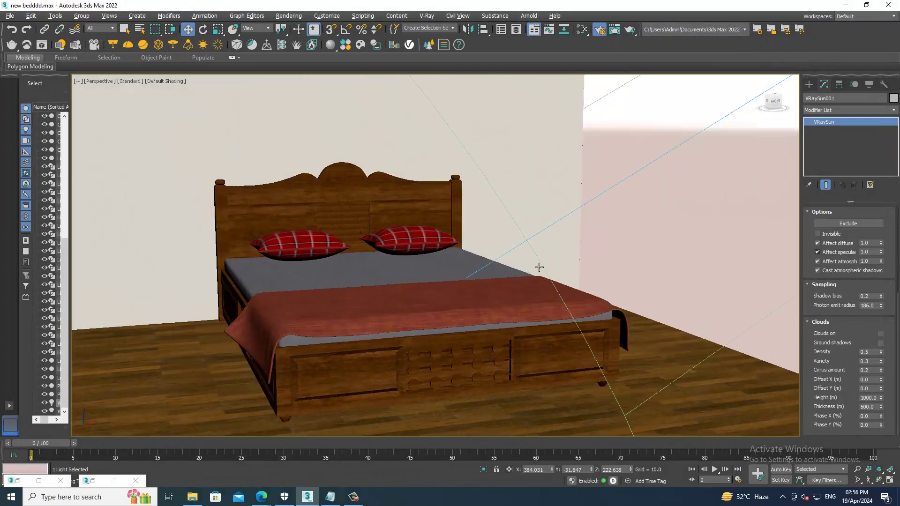
pyautogui.moveTo(537, 267)
pyautogui.mouseDown(button='middle')
pyautogui.moveTo(569, 257)
pyautogui.moveTo(544, 265)
pyautogui.mouseUp(button='middle')
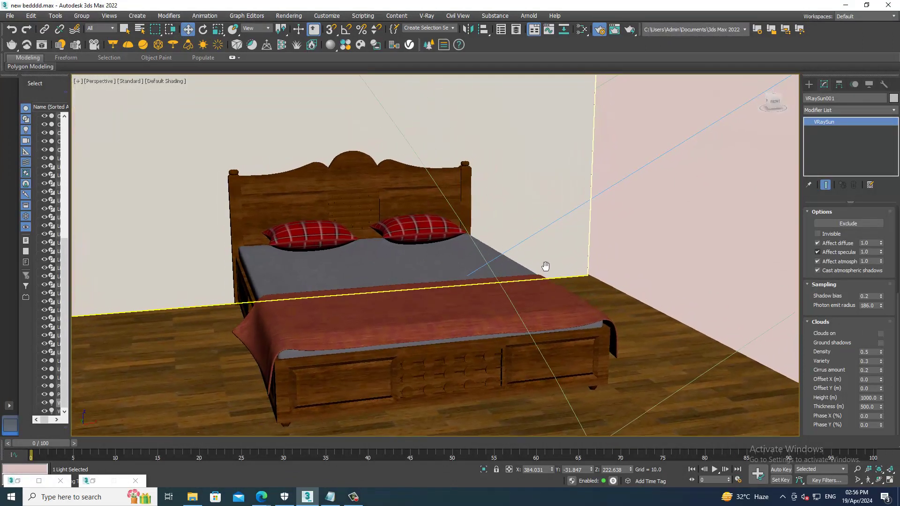
pyautogui.click(287, 15)
# Close the cloud-free render, zoom out, and show the Create panel's light options
pyautogui.click(306, 30)
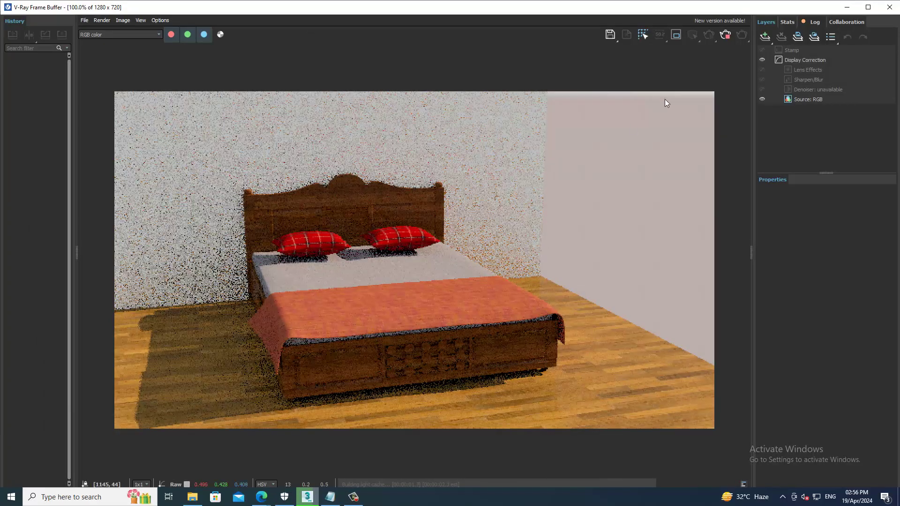
pyautogui.click(889, 7)
pyautogui.scroll(-5, 538, 268)
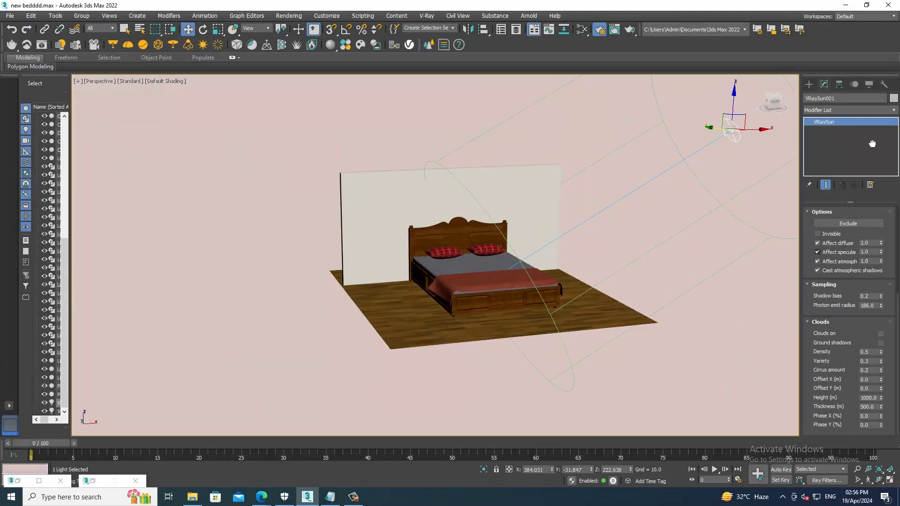
pyautogui.scroll(5, 858, 154)
pyautogui.click(809, 85)
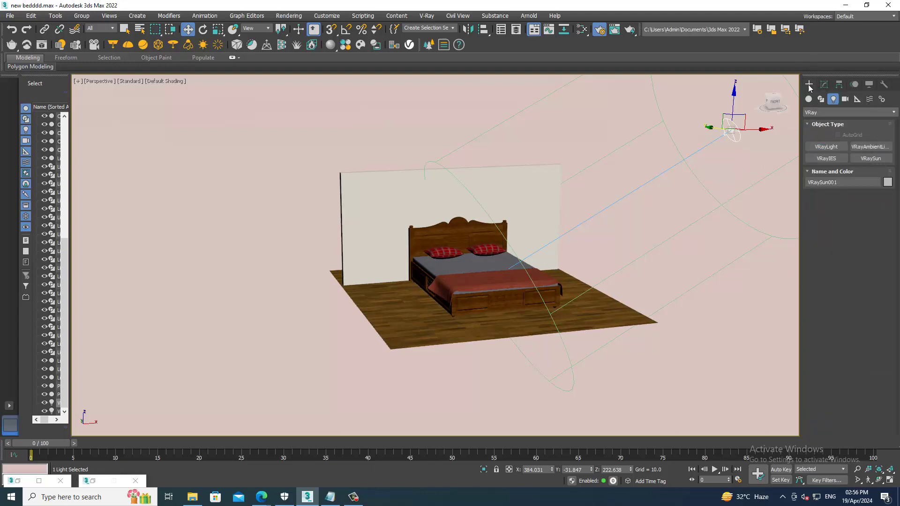
# Draw a VRayLight plane light over the bed in the maximized Front viewport
pyautogui.click(837, 149)
pyautogui.hotkey('alt', 'w')
pyautogui.click(525, 201)
pyautogui.hotkey('alt', 'w')
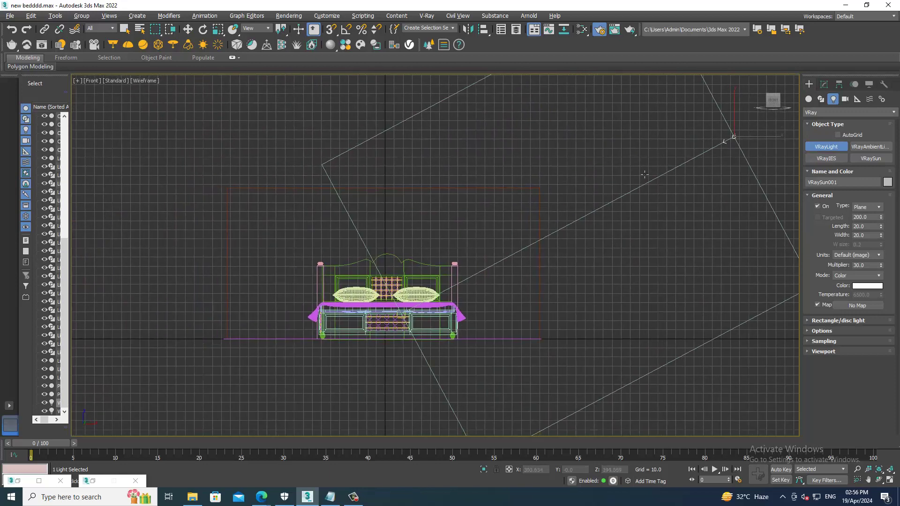
pyautogui.moveTo(310, 212); pyautogui.dragTo(464, 336)
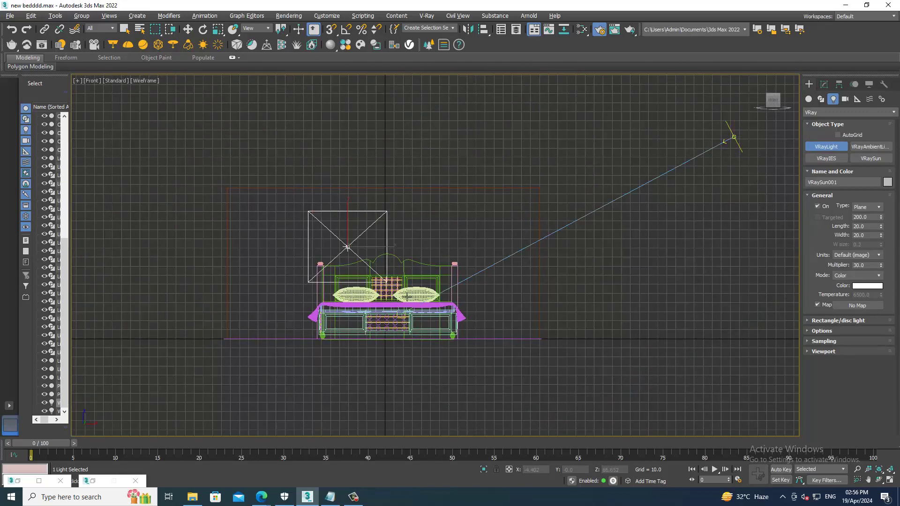
pyautogui.rightClick(474, 342)
pyautogui.hotkey('alt', 'w')
pyautogui.hotkey('alt', 'w')
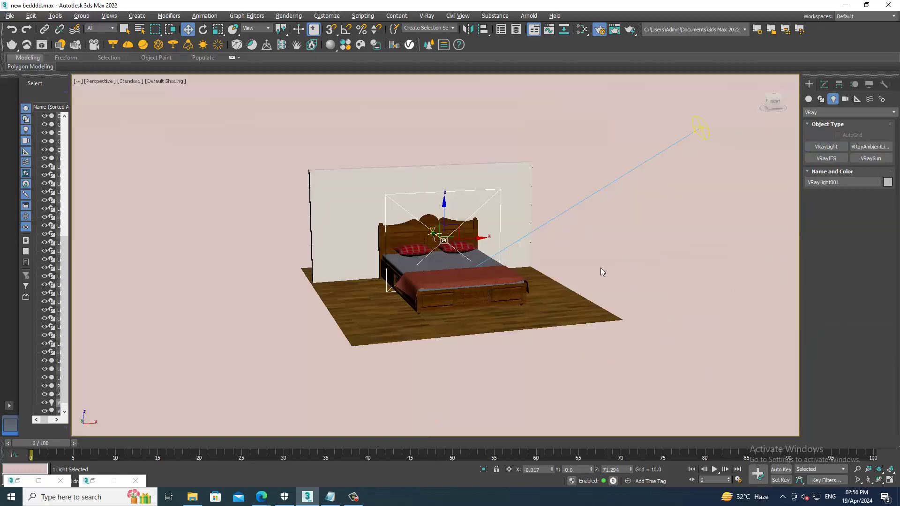
# Move the plane light toward the bed's foot and tilt it to face the bed
pyautogui.keyDown('alt'); pyautogui.moveTo(598, 272); pyautogui.dragTo(459, 244, button='middle'); pyautogui.keyUp('alt')
pyautogui.moveTo(459, 245); pyautogui.dragTo(330, 305)
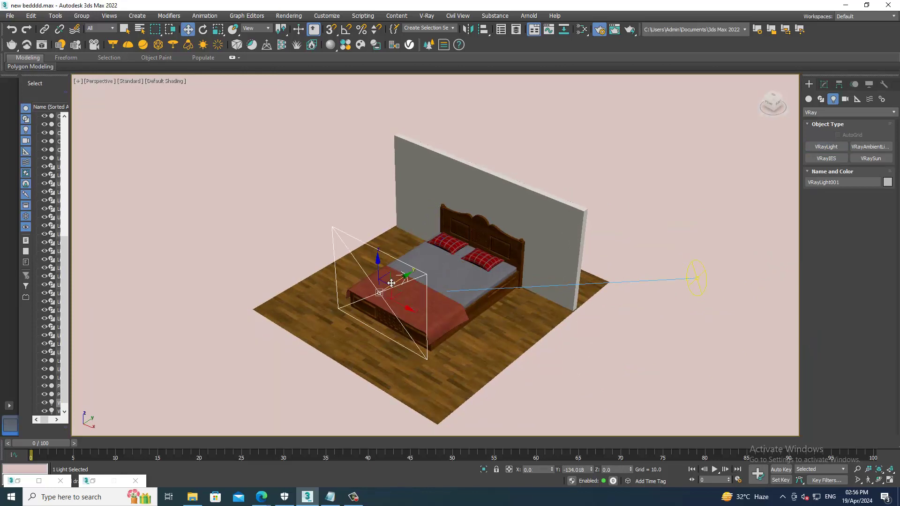
pyautogui.keyDown('alt'); pyautogui.moveTo(330, 305); pyautogui.dragTo(502, 274, button='middle'); pyautogui.keyUp('alt')
pyautogui.press('e')
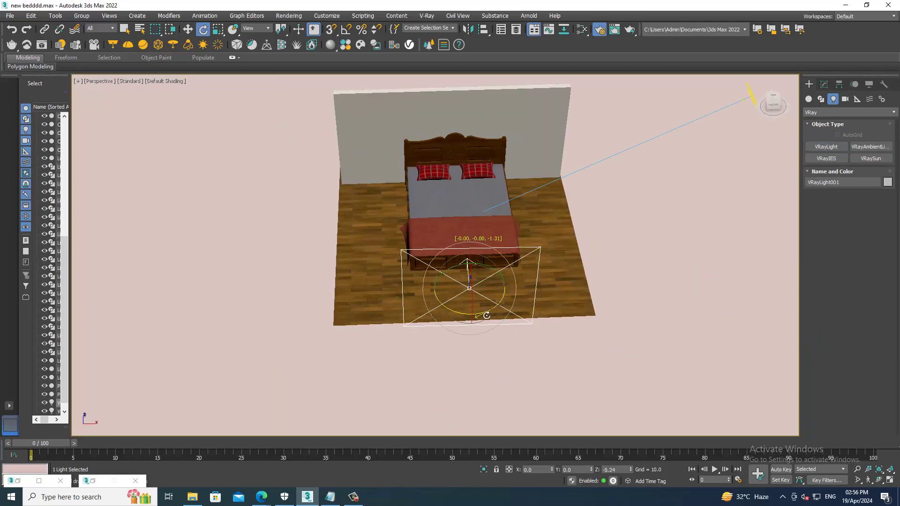
pyautogui.moveTo(500, 317)
pyautogui.mouseDown()
pyautogui.moveTo(498, 301)
pyautogui.moveTo(344, 300)
pyautogui.mouseUp()
pyautogui.press('w')
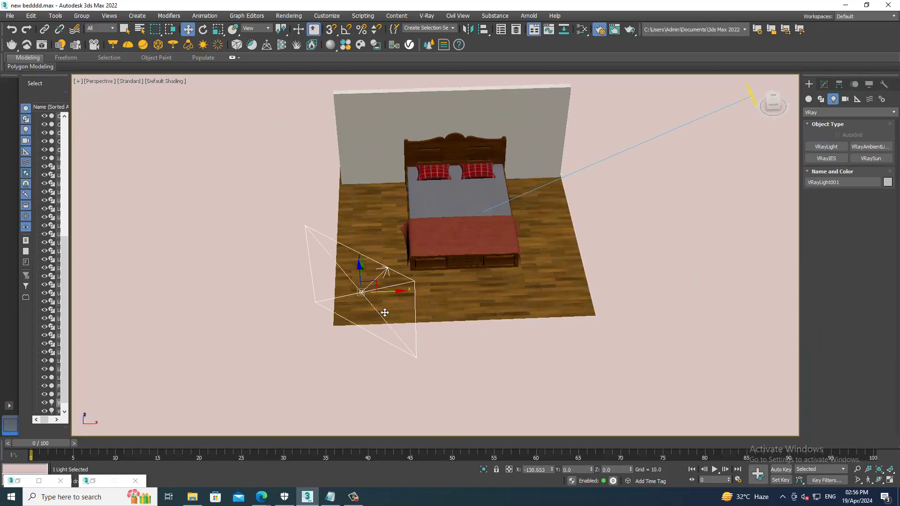
pyautogui.moveTo(334, 261)
pyautogui.keyDown('alt'); pyautogui.mouseDown(button='middle')
pyautogui.moveTo(437, 273)
pyautogui.moveTo(377, 295)
pyautogui.mouseUp(button='middle'); pyautogui.keyUp('alt')
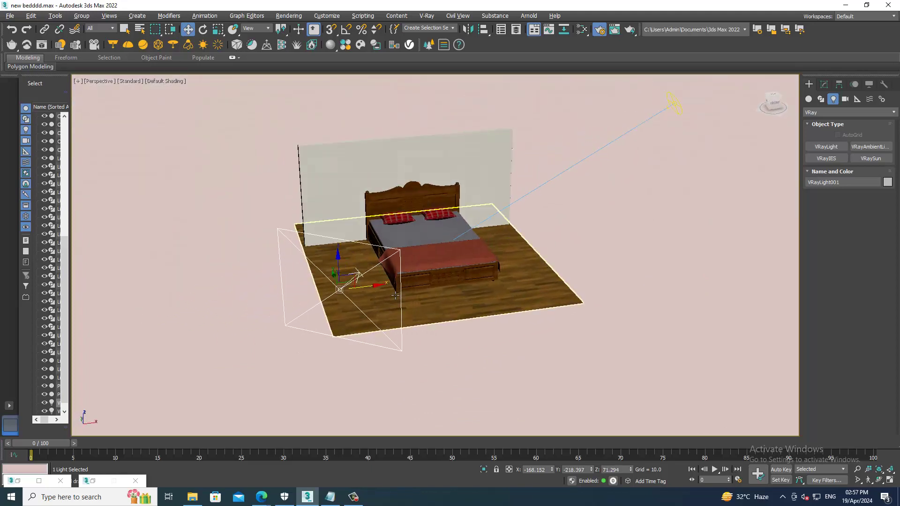
# Slide the light toward the front-left and reframe the Perspective view on the bed
pyautogui.press('e')
pyautogui.press('w')
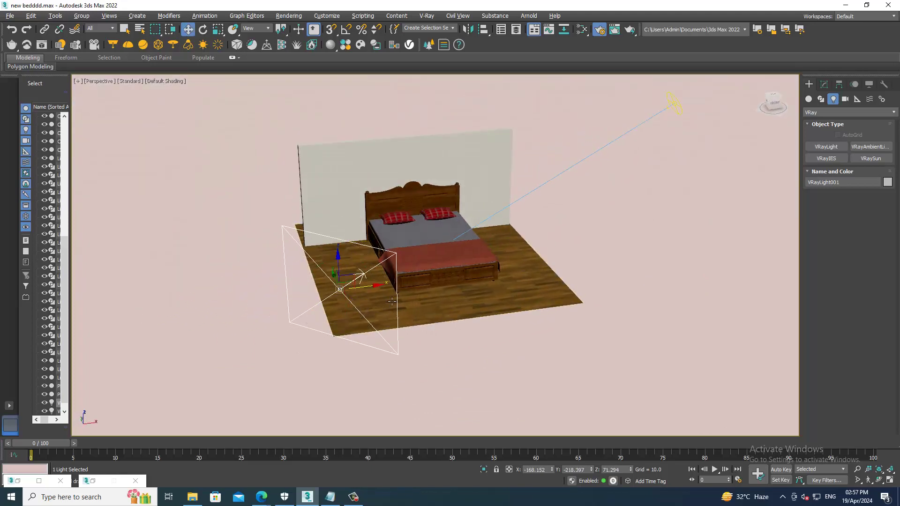
pyautogui.keyDown('alt'); pyautogui.moveTo(361, 303); pyautogui.dragTo(371, 289, button='middle'); pyautogui.keyUp('alt')
pyautogui.moveTo(372, 289); pyautogui.dragTo(314, 306)
pyautogui.press('e')
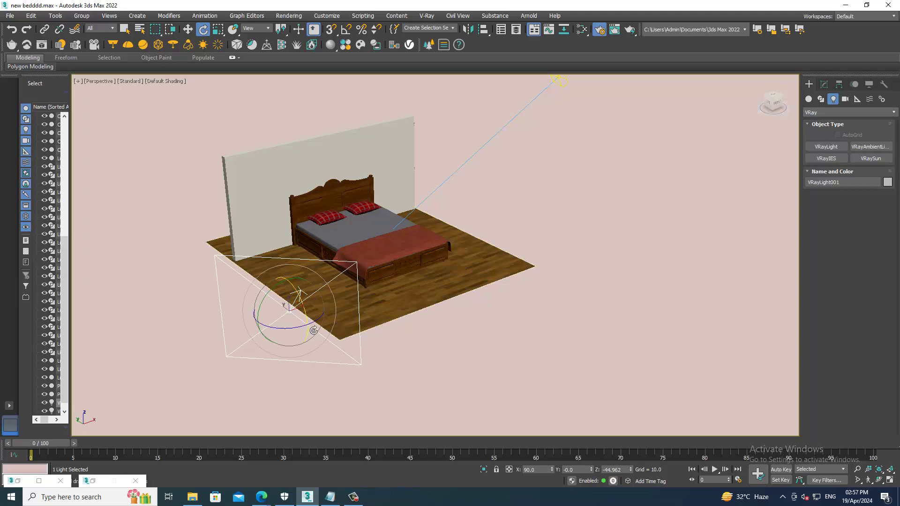
pyautogui.moveTo(342, 325)
pyautogui.keyDown('alt'); pyautogui.mouseDown(button='middle')
pyautogui.moveTo(466, 355)
pyautogui.moveTo(383, 277)
pyautogui.moveTo(379, 307)
pyautogui.moveTo(366, 318)
pyautogui.moveTo(382, 345)
pyautogui.moveTo(382, 338)
pyautogui.mouseUp(button='middle'); pyautogui.keyUp('alt')
pyautogui.scroll(3, 379, 307)
pyautogui.scroll(3, 379, 307)
pyautogui.scroll(3, 375, 309)
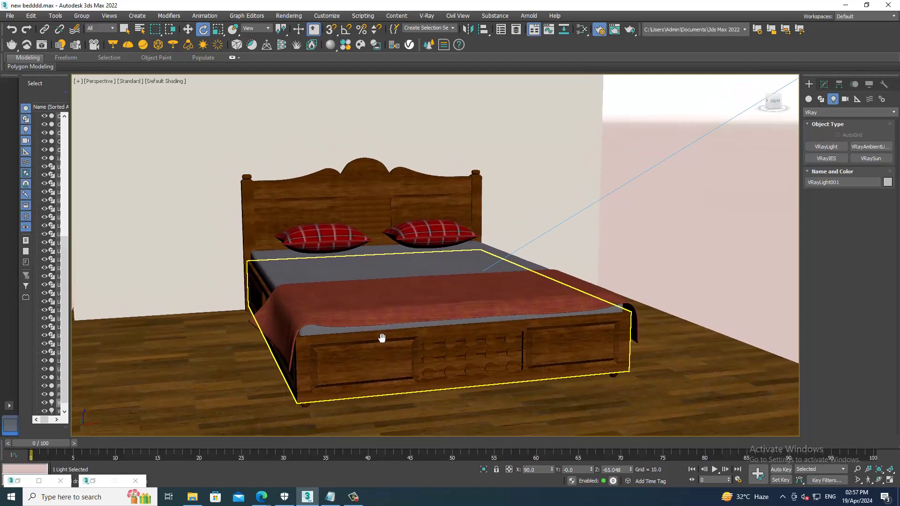
pyautogui.scroll(1, 398, 324)
pyautogui.scroll(1, 403, 324)
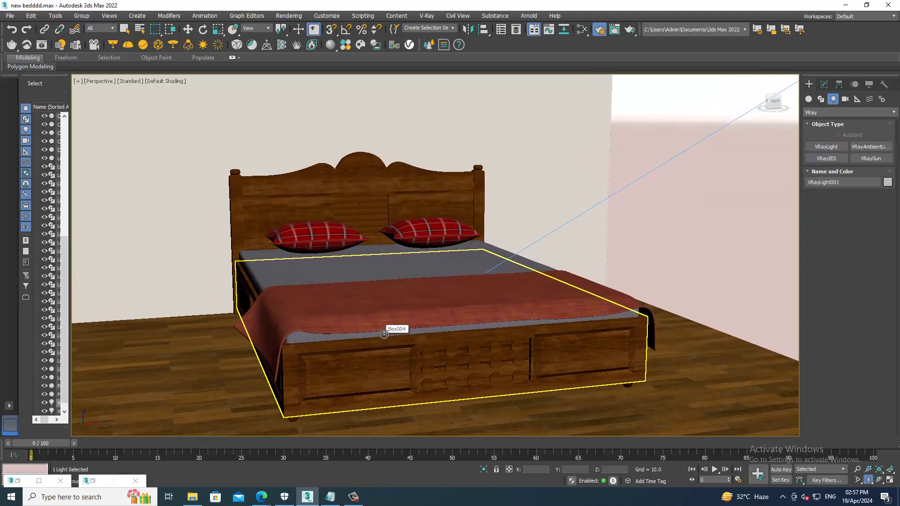
pyautogui.scroll(1, 406, 322)
pyautogui.moveTo(406, 322); pyautogui.dragTo(424, 304, button='middle')
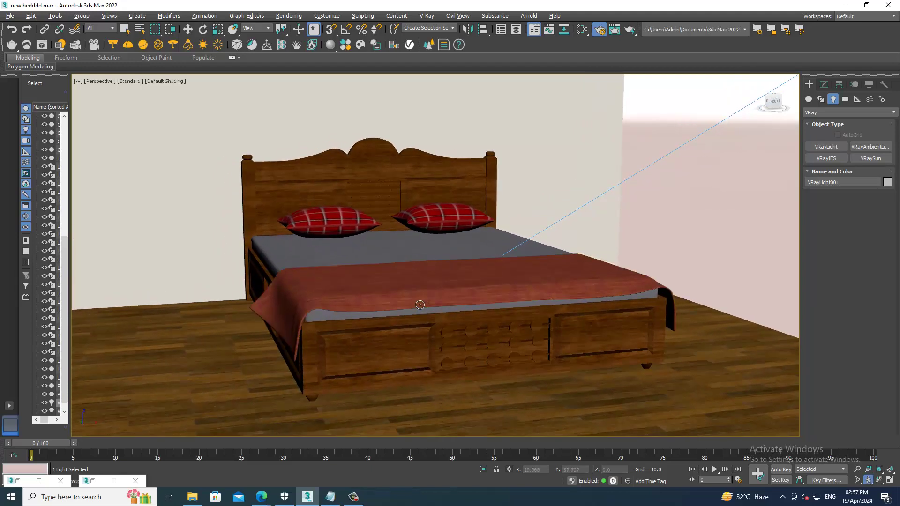
pyautogui.scroll(-1, 422, 305)
pyautogui.moveTo(547, 281); pyautogui.dragTo(553, 284, button='middle')
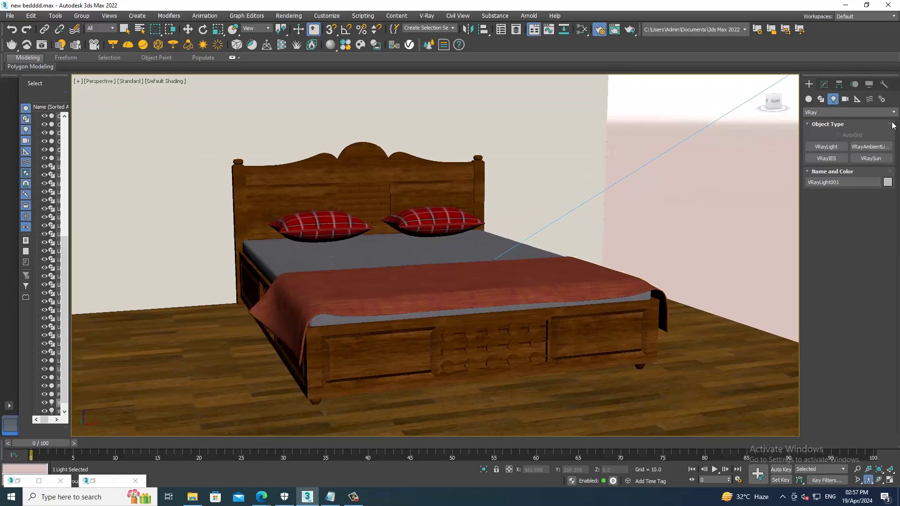
# Turn off the live viewport render and set the light's colour mode to Temperature 6370
pyautogui.click(824, 84)
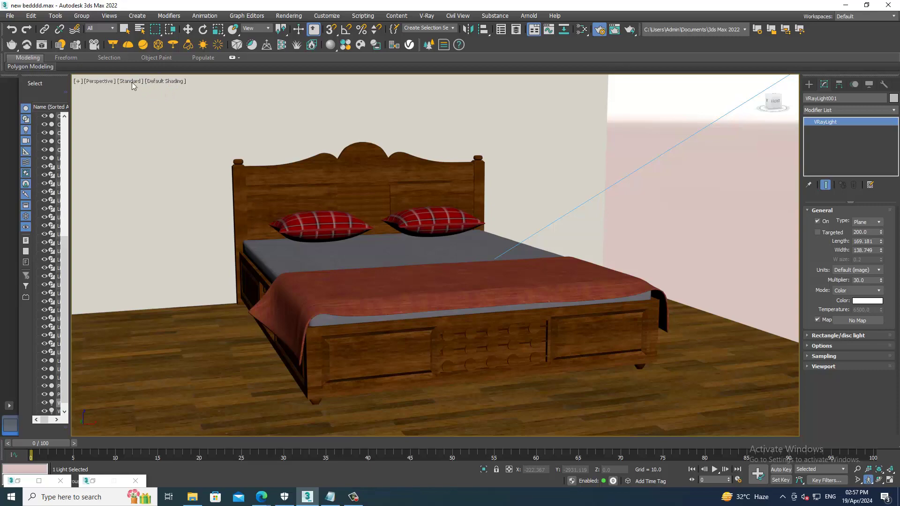
pyautogui.click(130, 82)
pyautogui.click(150, 107)
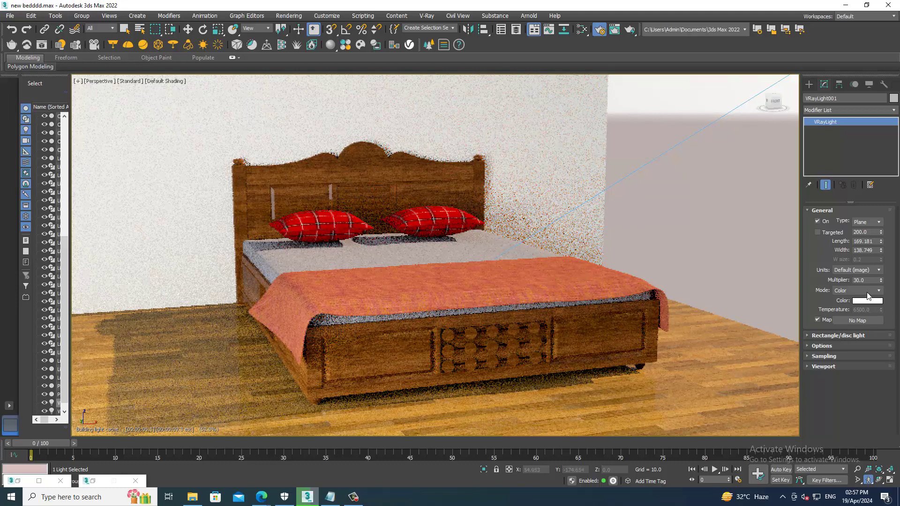
pyautogui.click(863, 291)
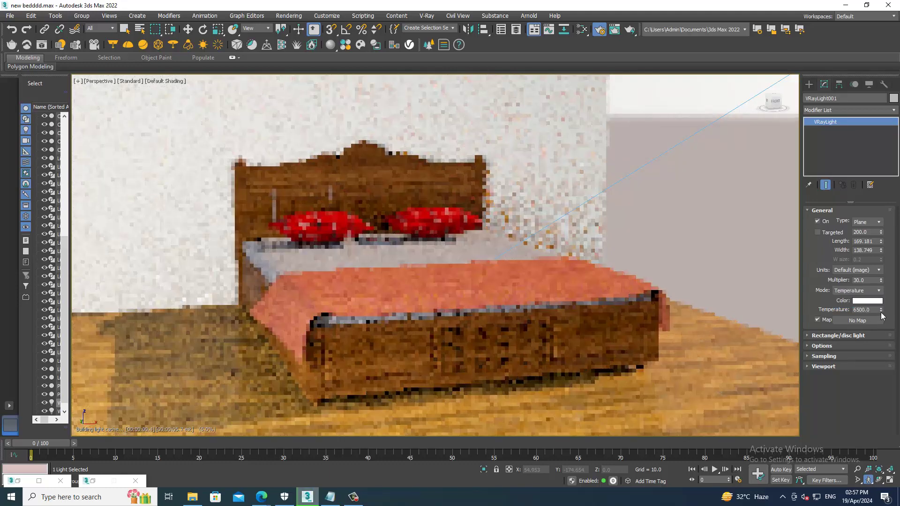
pyautogui.moveTo(881, 311)
pyautogui.mouseDown()
pyautogui.moveTo(886, 321)
pyautogui.moveTo(888, 298)
pyautogui.mouseUp()
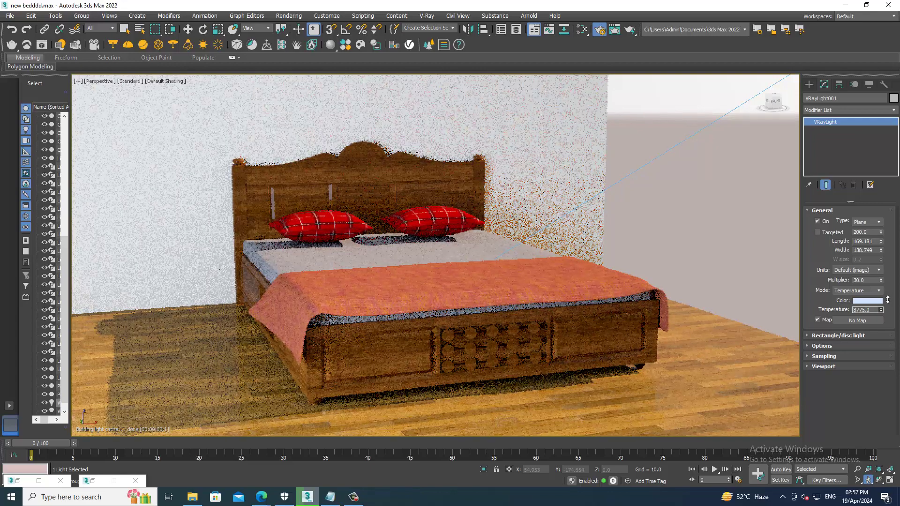
pyautogui.moveTo(890, 298); pyautogui.dragTo(889, 318)
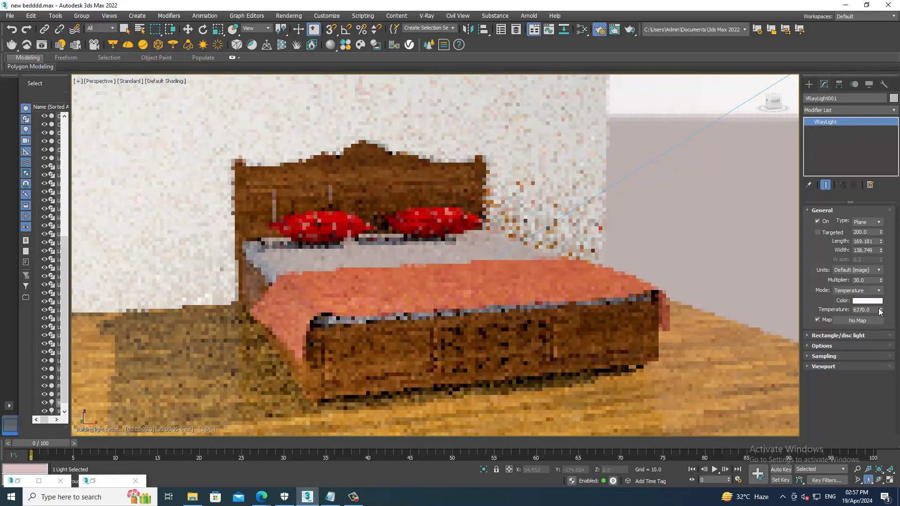
# Give the light a 2.5 multiplier, check Invisible and uncheck Cast shadows
pyautogui.moveTo(875, 281); pyautogui.dragTo(827, 281)
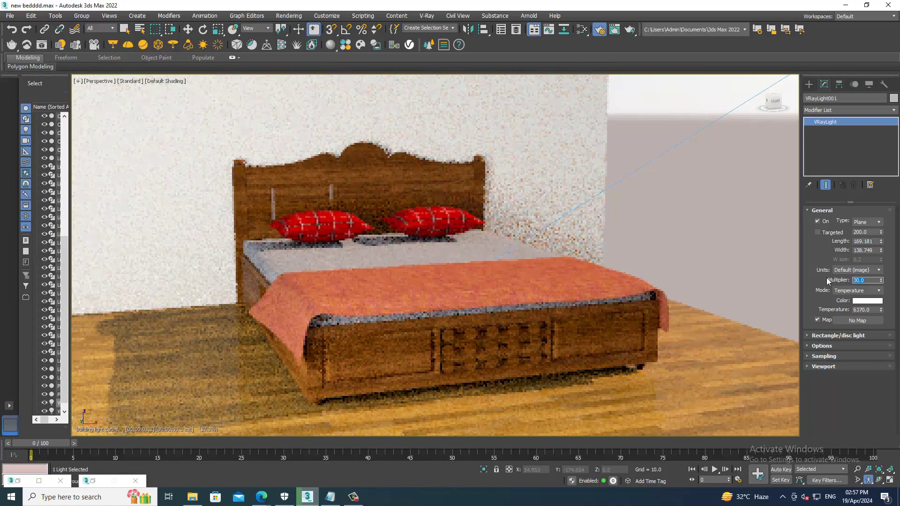
pyautogui.write('0.2')
pyautogui.press('Return')
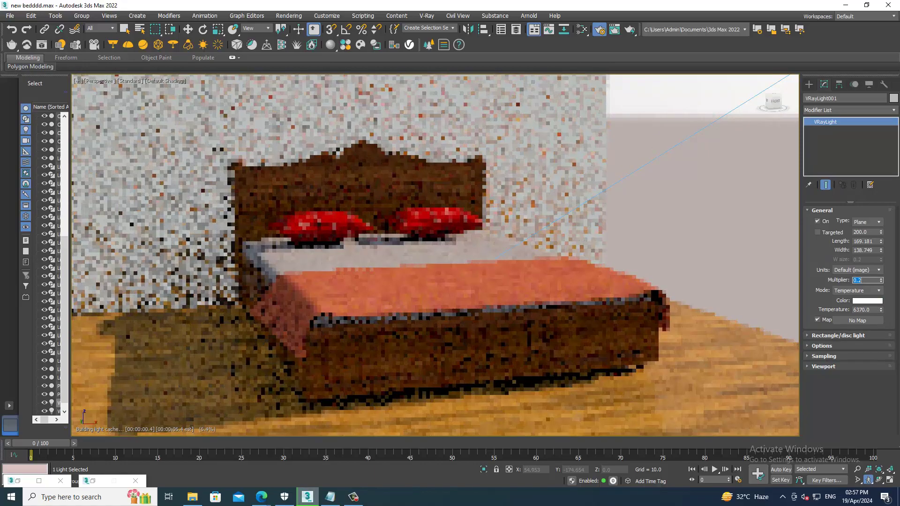
pyautogui.write('1')
pyautogui.press('Return')
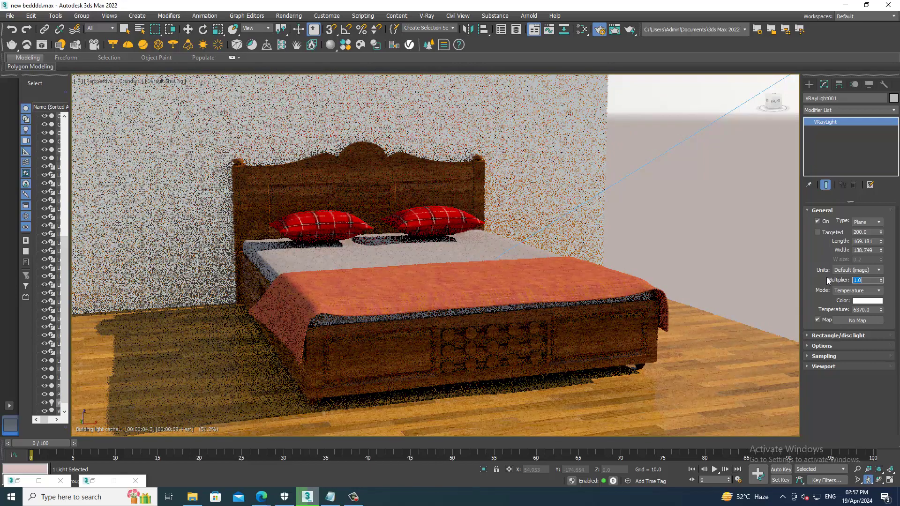
pyautogui.write('0.5')
pyautogui.press('Return')
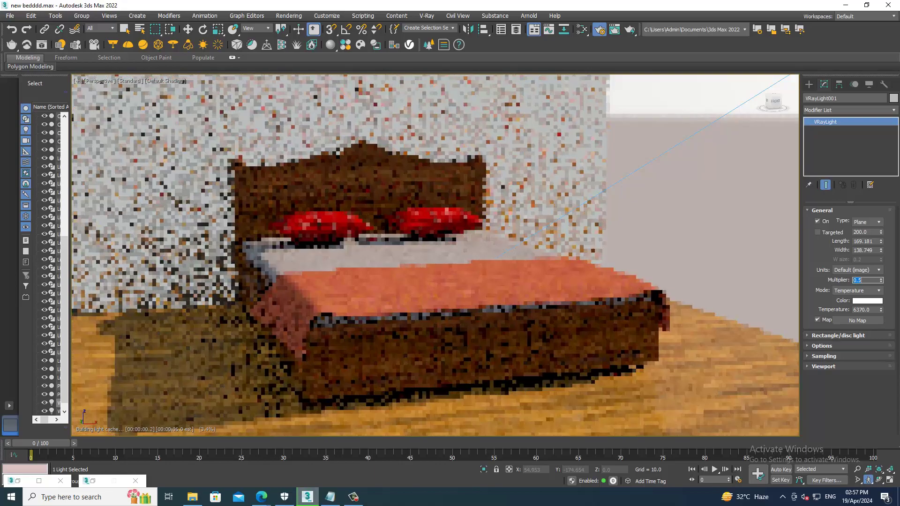
pyautogui.click(831, 346)
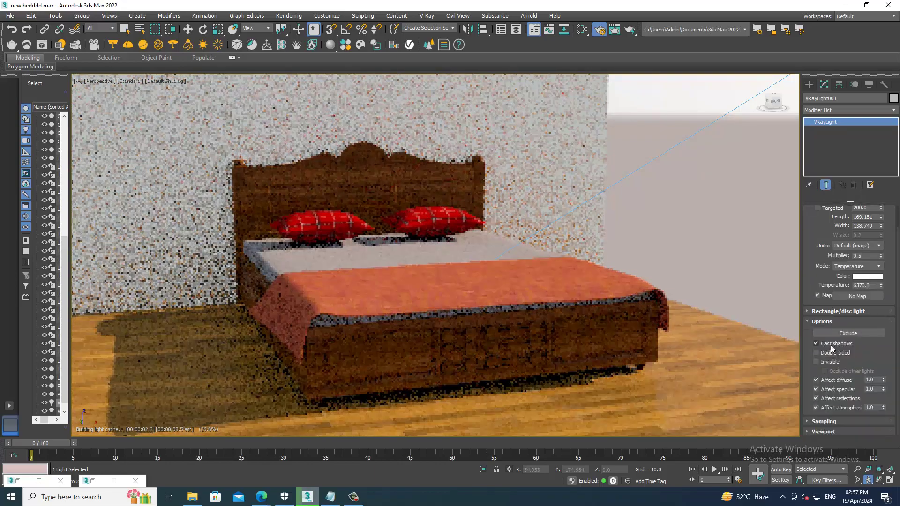
pyautogui.click(831, 363)
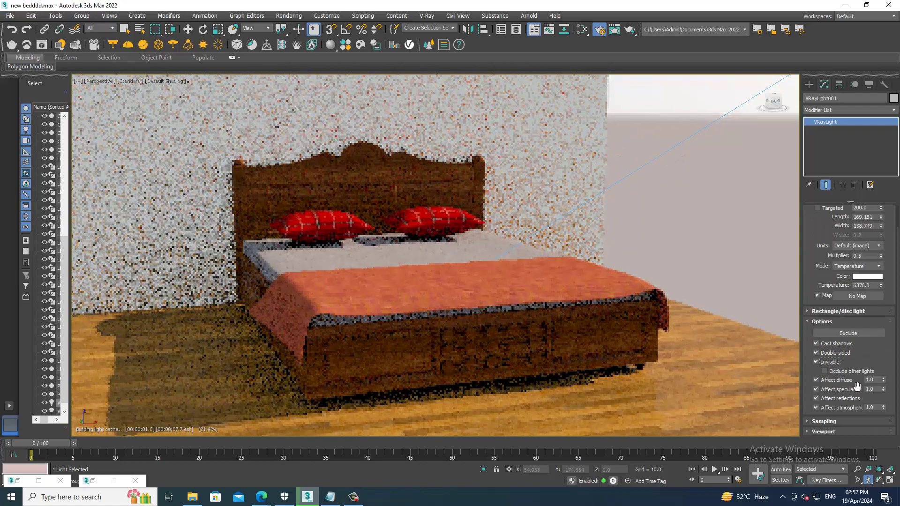
pyautogui.click(829, 344)
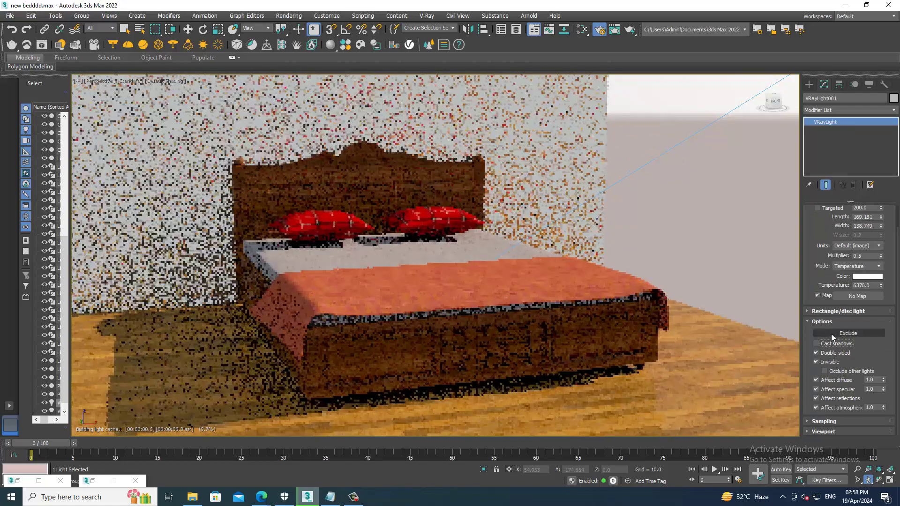
pyautogui.write('1')
pyautogui.press('Return')
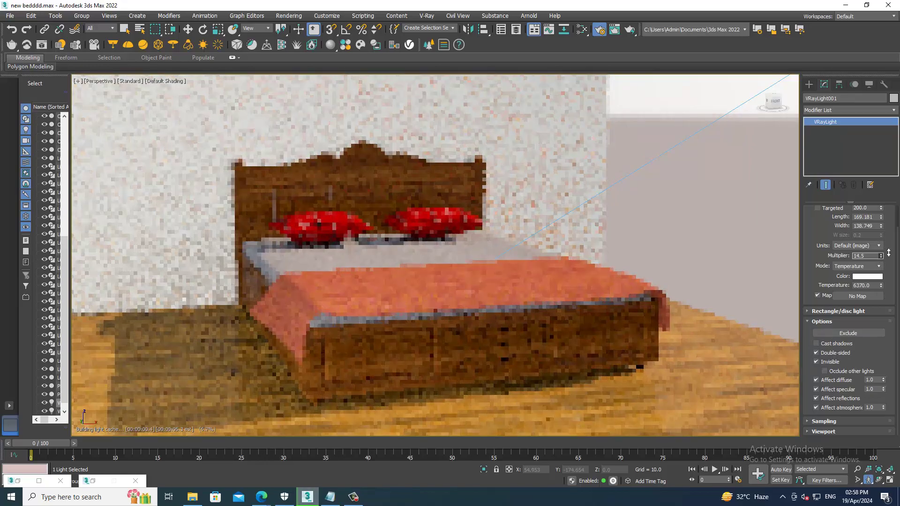
pyautogui.moveTo(888, 254)
pyautogui.mouseDown()
pyautogui.moveTo(892, 266)
pyautogui.moveTo(890, 257)
pyautogui.mouseUp()
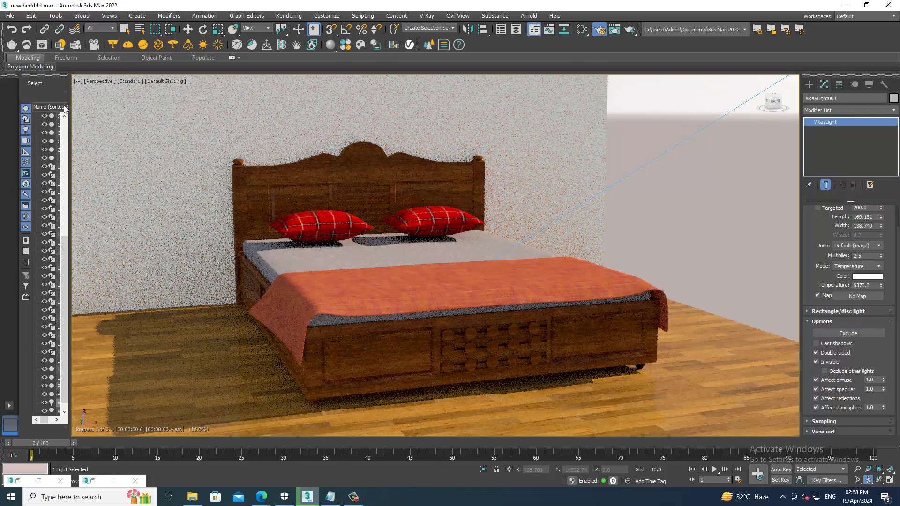
pyautogui.click(132, 81)
# Set the viewport to Default Shading and open the Compact Material Editor on slot 2
pyautogui.click(153, 99)
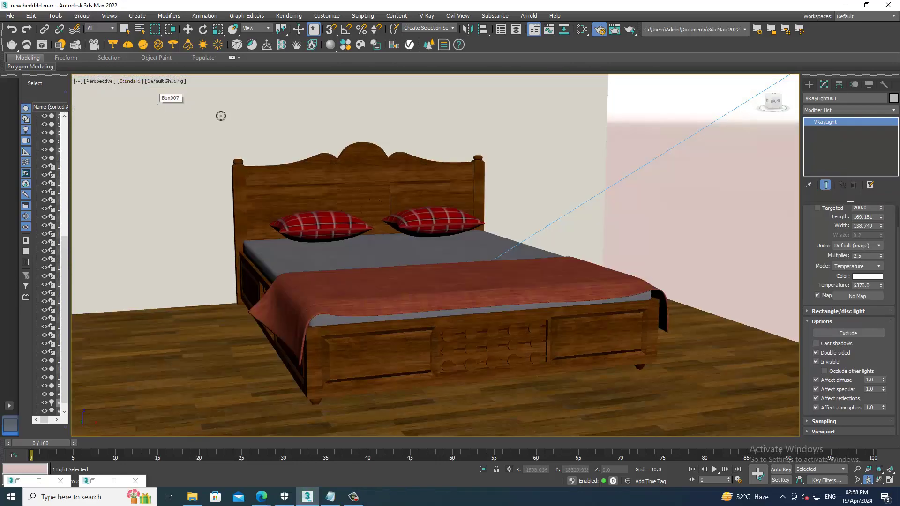
pyautogui.press('m')
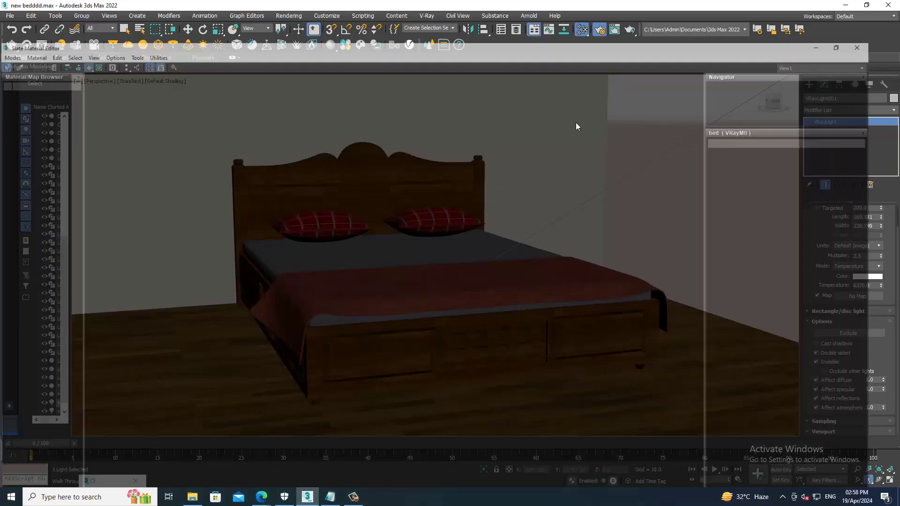
pyautogui.click(3, 16)
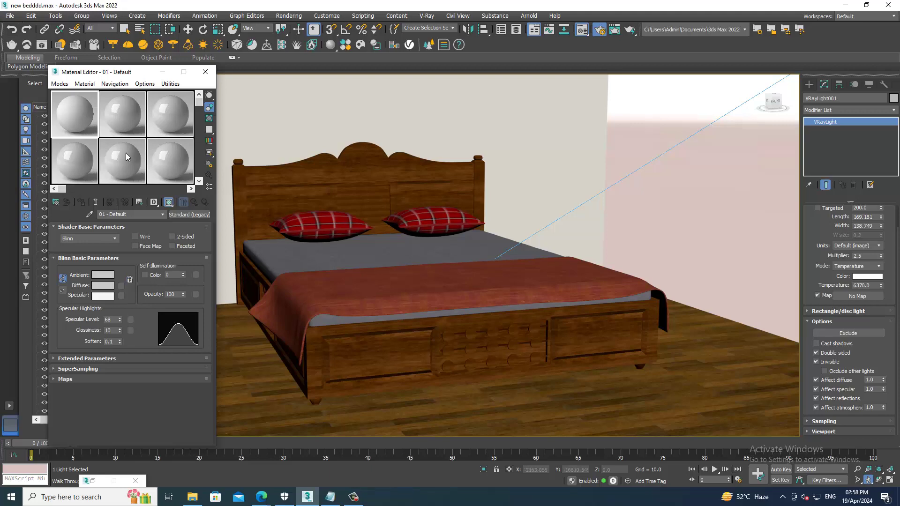
pyautogui.click(129, 123)
# Assign an HDRI Environment map to slot 2, loading shanghai_bund_2k.hdr
pyautogui.click(57, 203)
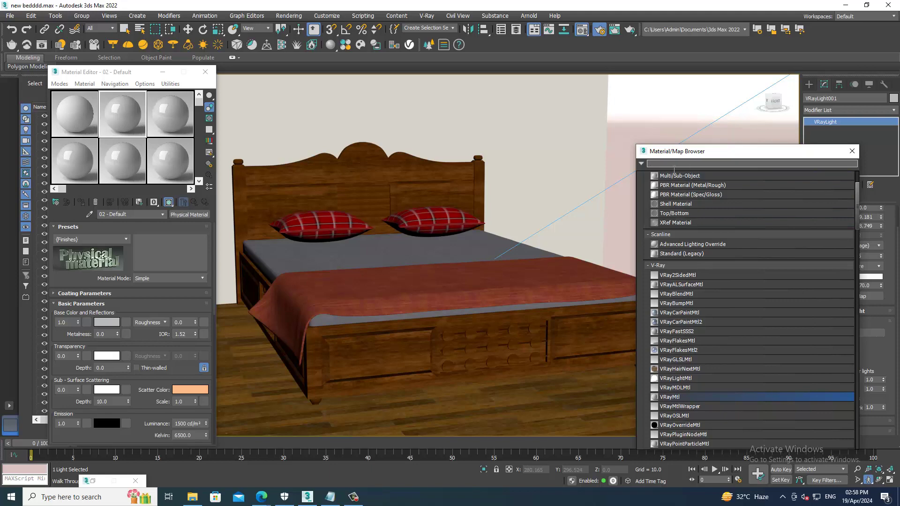
pyautogui.write('vdri')
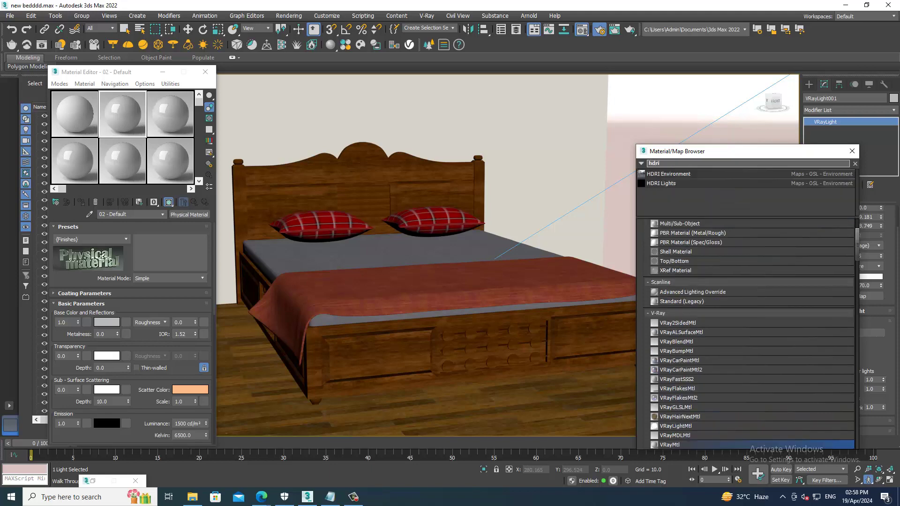
pyautogui.doubleClick(664, 175)
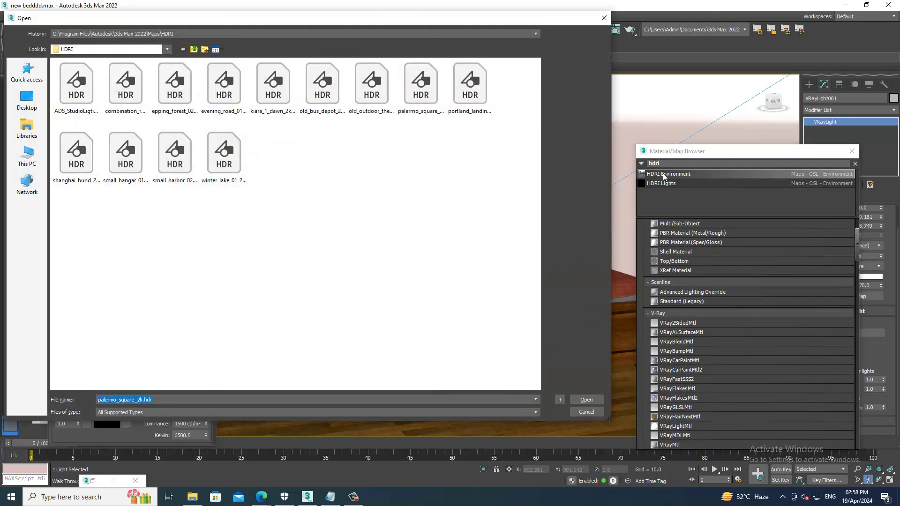
pyautogui.click(224, 87)
pyautogui.click(179, 146)
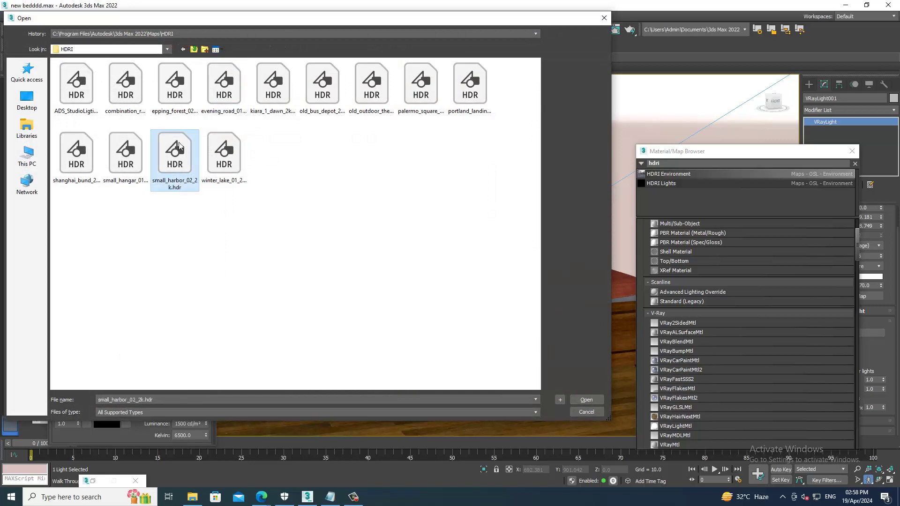
pyautogui.click(413, 103)
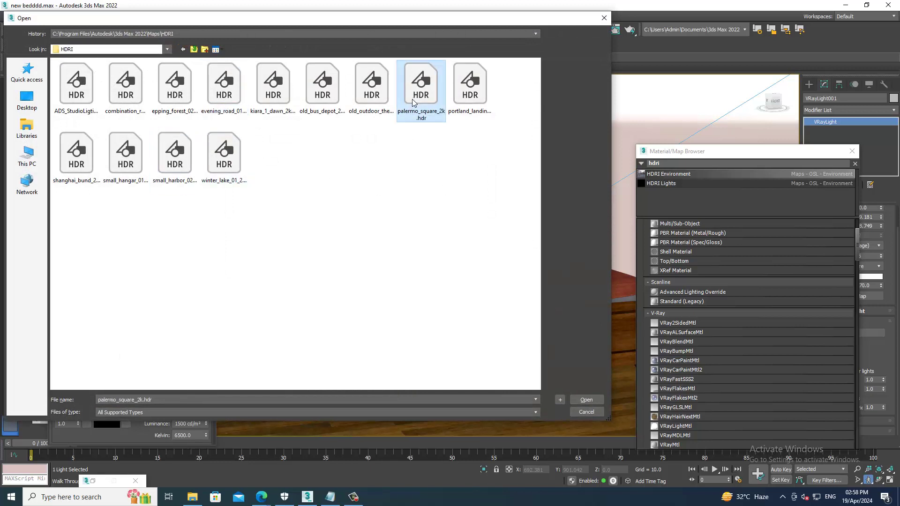
pyautogui.click(79, 162)
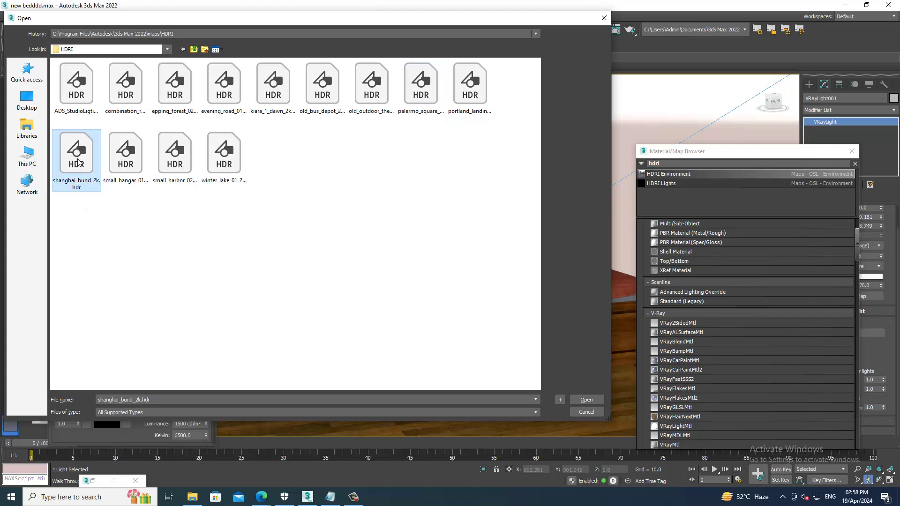
pyautogui.doubleClick(78, 162)
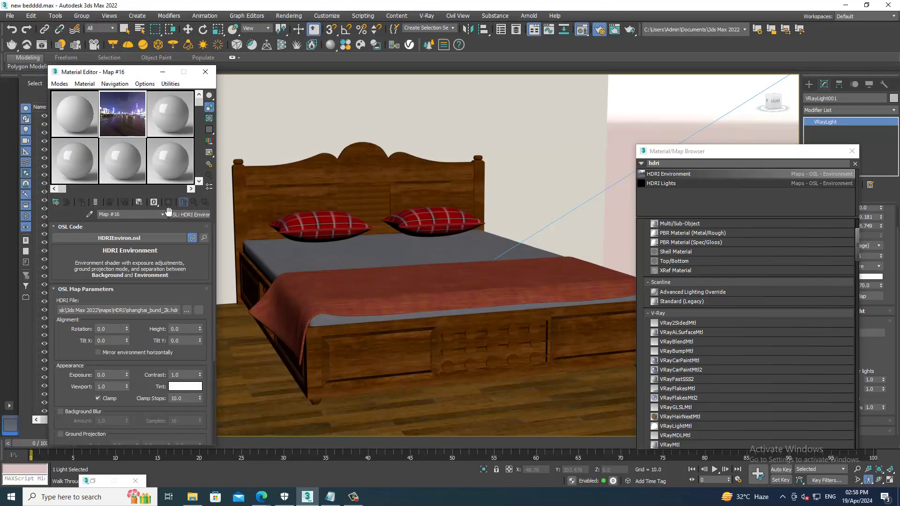
# Assign an empty Bitmap map (Map #16) to the slot without choosing an image
pyautogui.click(855, 164)
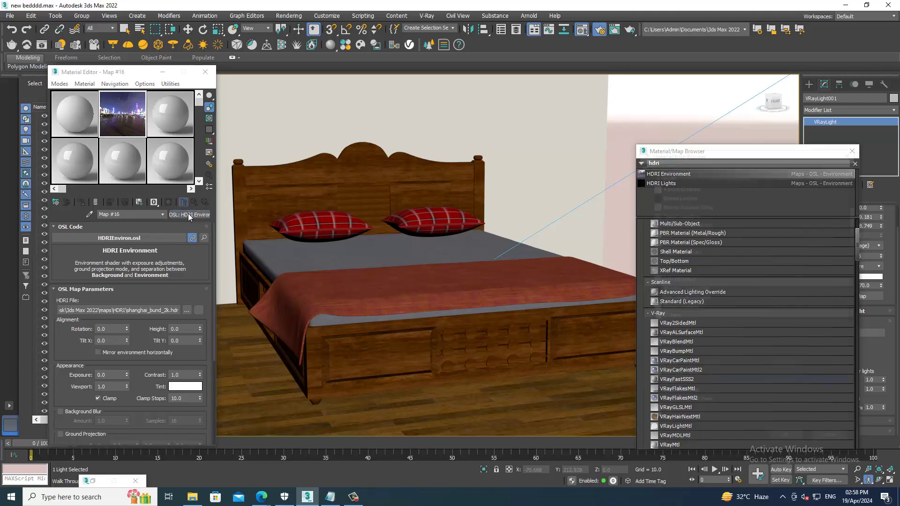
pyautogui.doubleClick(682, 383)
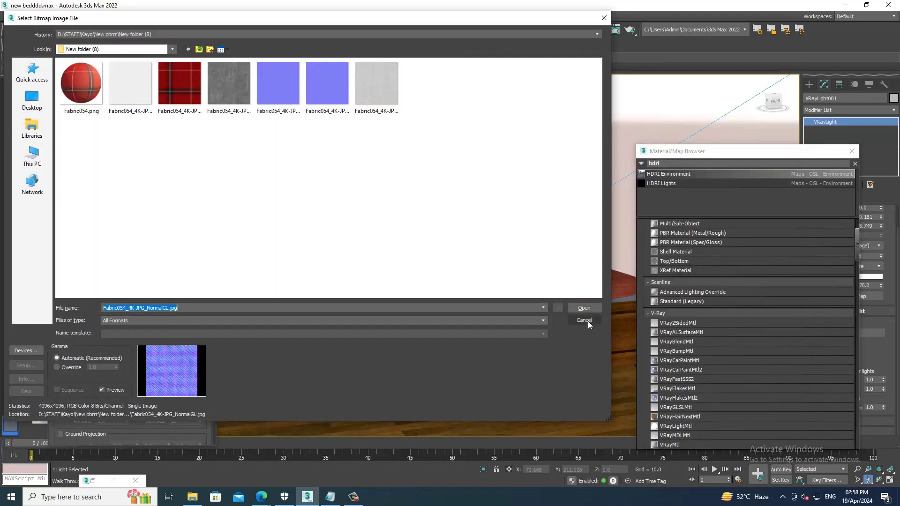
pyautogui.click(586, 320)
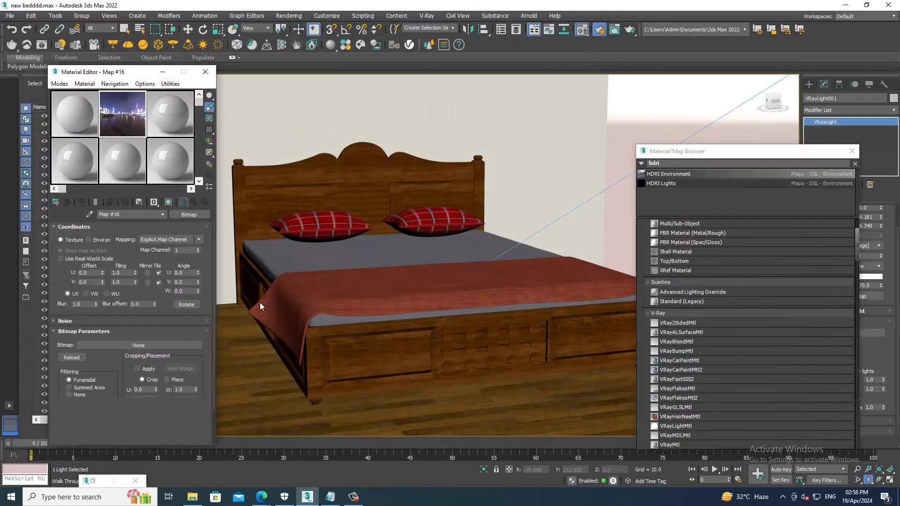
pyautogui.rightClick(180, 212)
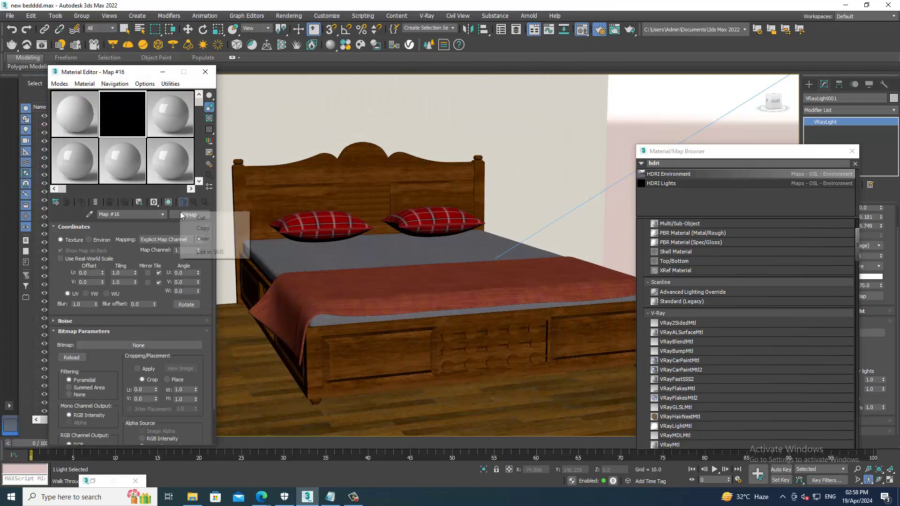
pyautogui.click(211, 240)
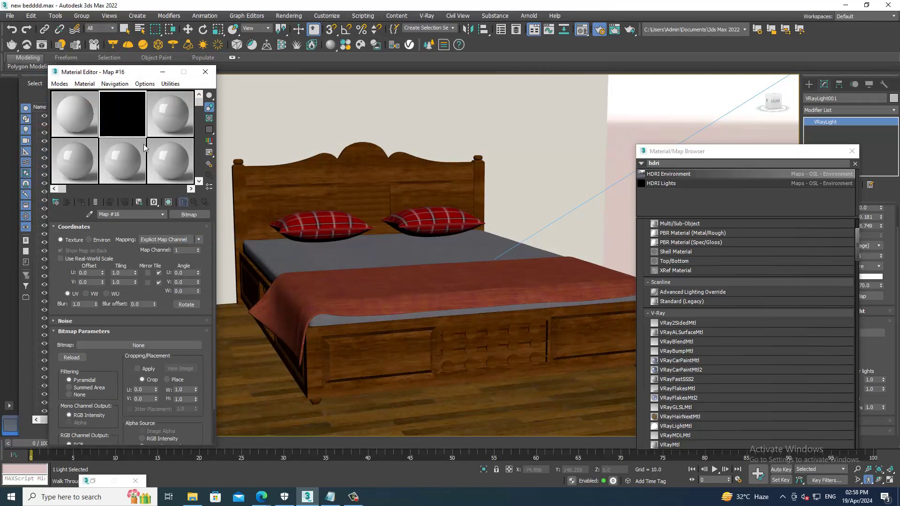
pyautogui.click(162, 124)
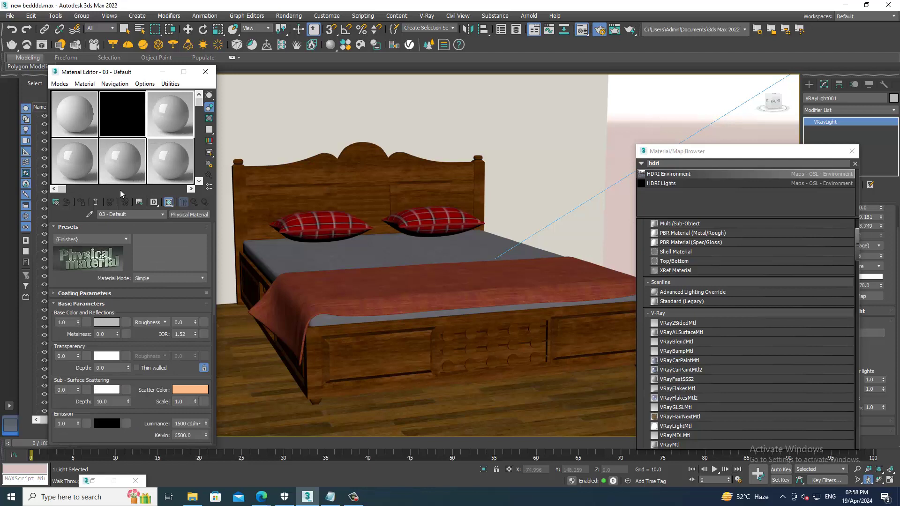
# Create an HDRI Environment map with portland_landing_pad_2k.hdr and Ground Projection enabled
pyautogui.click(55, 202)
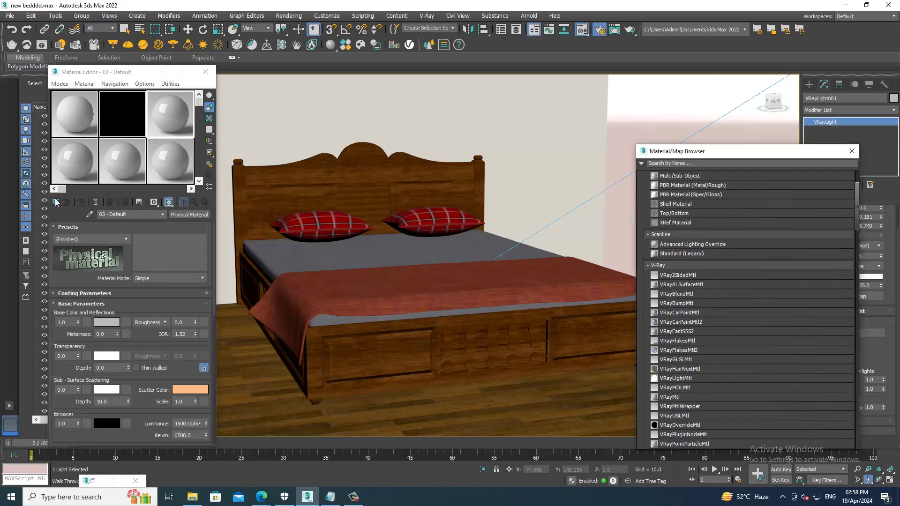
pyautogui.click(696, 164)
pyautogui.write('dri')
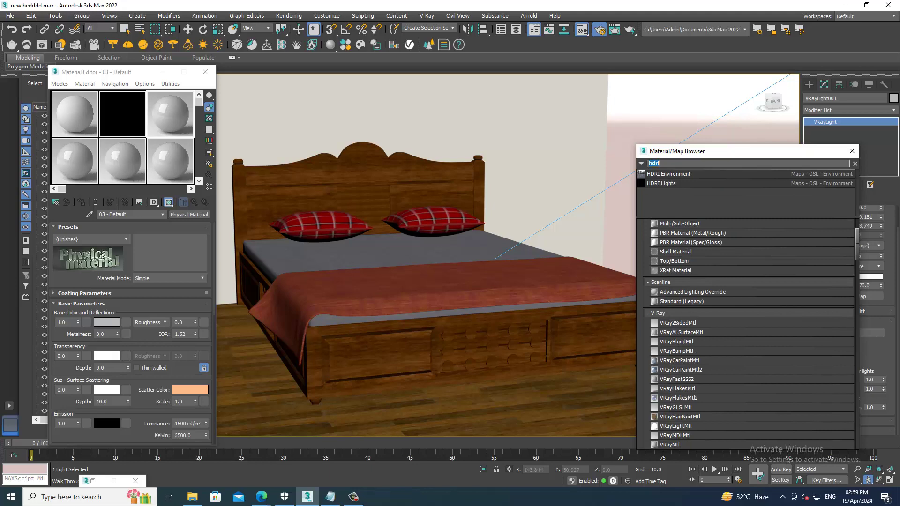
pyautogui.doubleClick(683, 175)
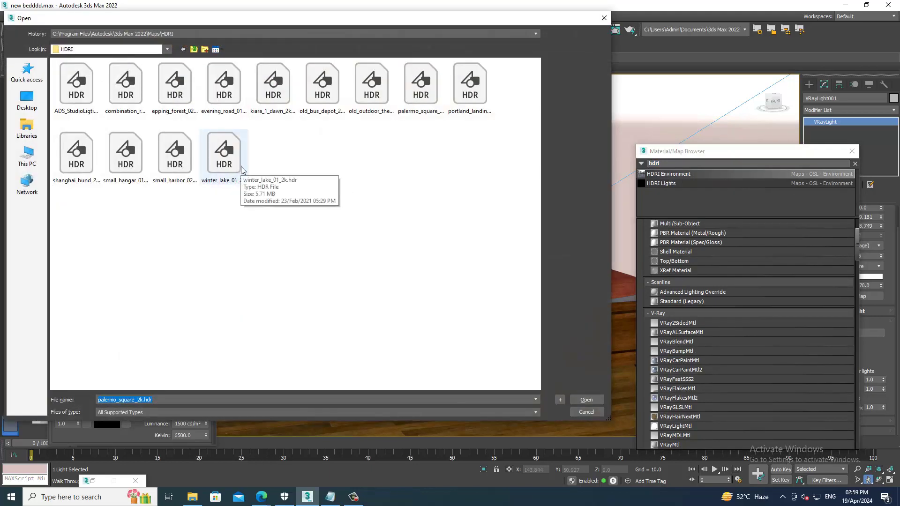
pyautogui.click(462, 95)
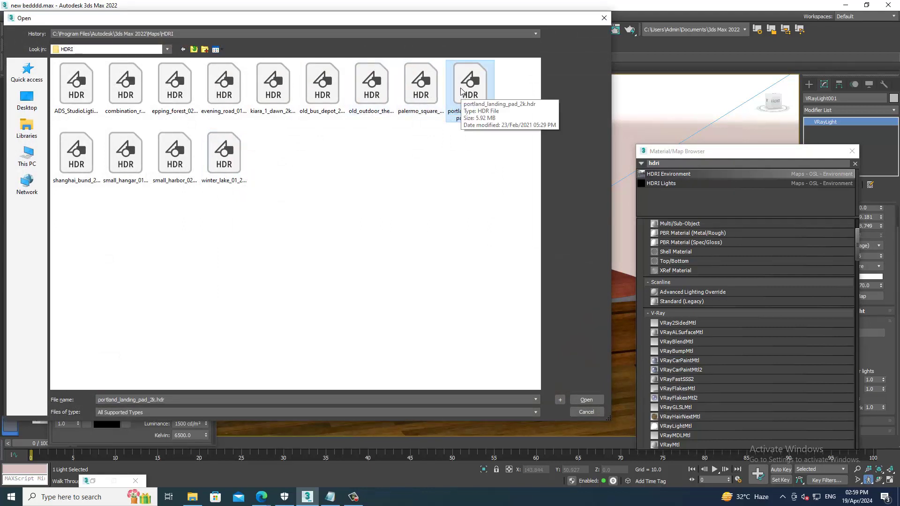
pyautogui.doubleClick(461, 92)
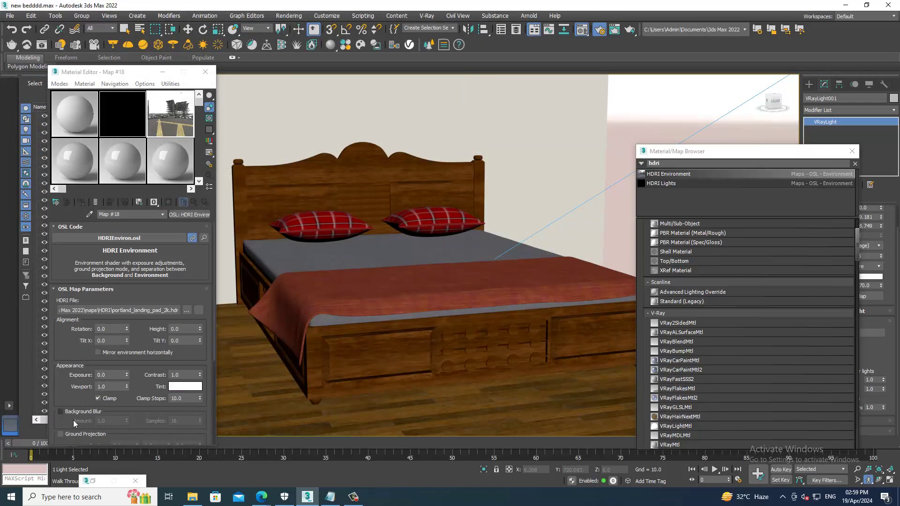
pyautogui.moveTo(65, 347); pyautogui.dragTo(69, 241)
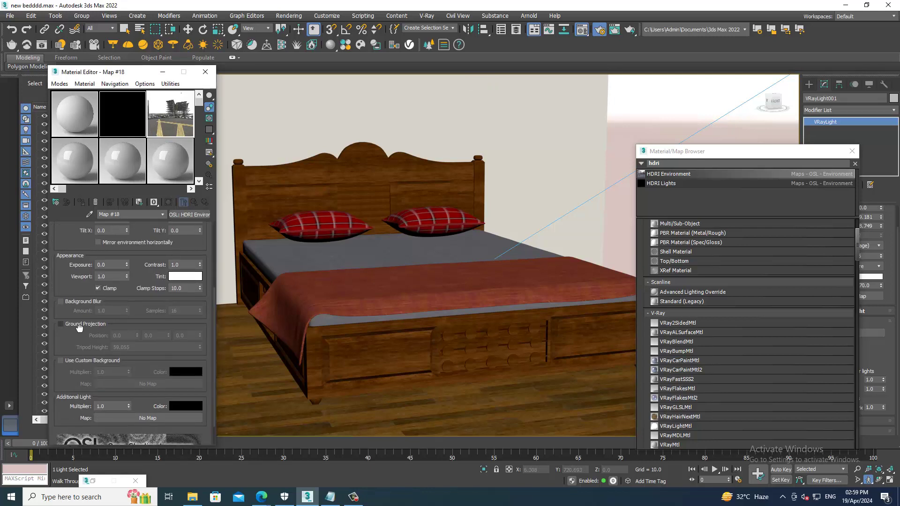
pyautogui.click(60, 324)
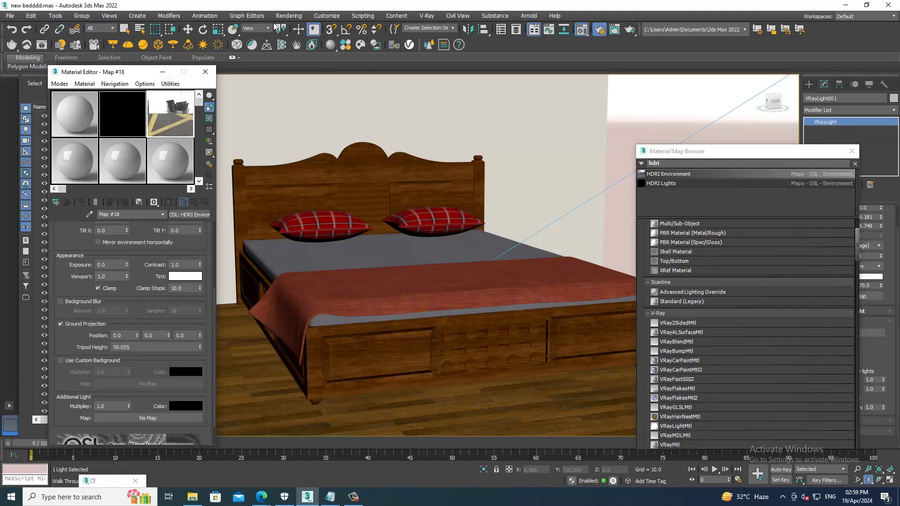
pyautogui.click(288, 16)
# Instance HDRI Map #18 as the Environment Map and switch the viewport to V-Ray IPR
pyautogui.click(327, 135)
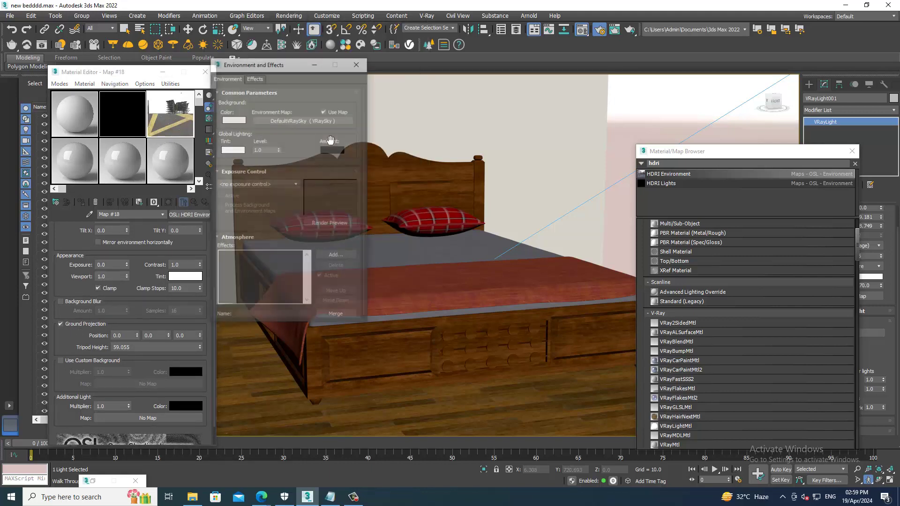
pyautogui.moveTo(150, 130)
pyautogui.mouseDown()
pyautogui.moveTo(305, 128)
pyautogui.moveTo(305, 120)
pyautogui.mouseUp()
pyautogui.click(268, 225)
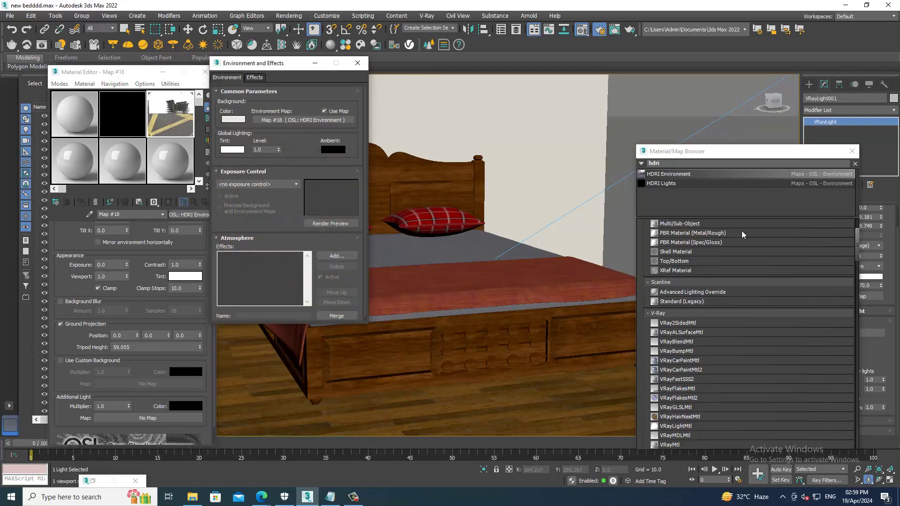
pyautogui.click(852, 151)
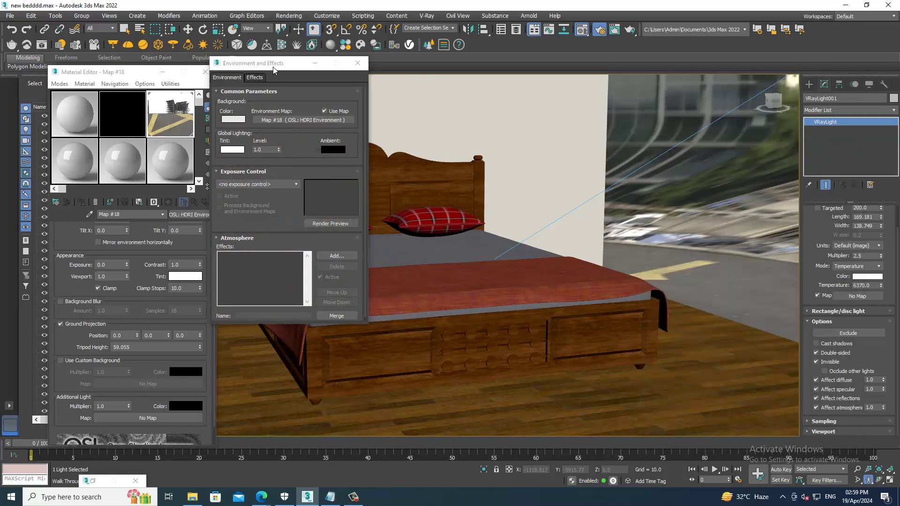
pyautogui.moveTo(87, 72); pyautogui.dragTo(108, 104)
pyautogui.click(130, 84)
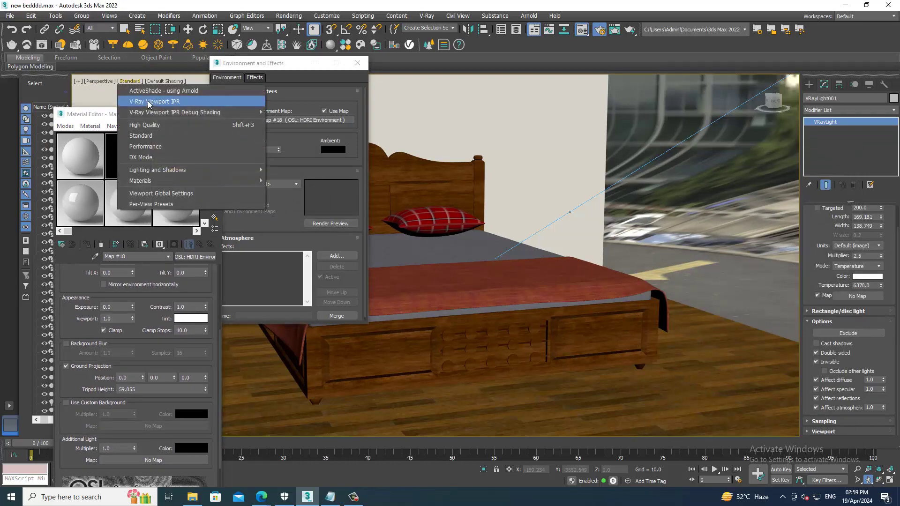
pyautogui.click(152, 105)
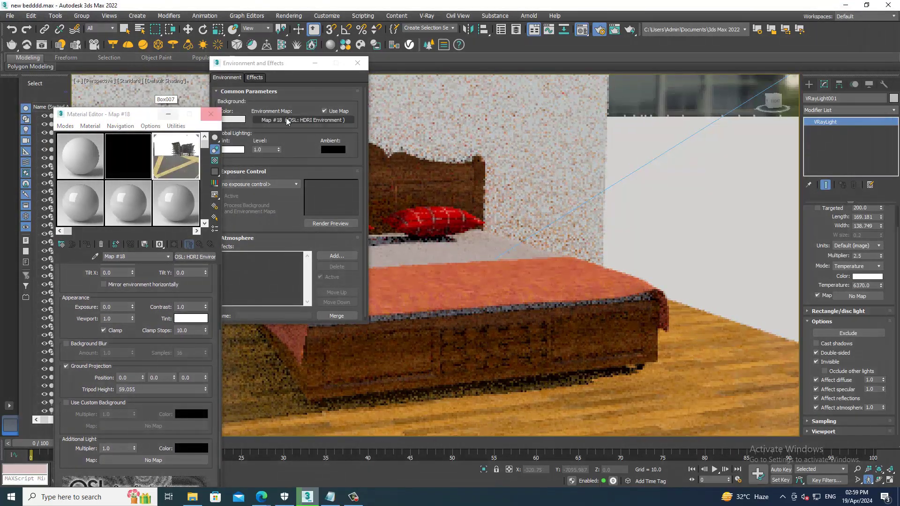
# In Render Setup's V-Ray tab, instance Map #18 into the GI environment slot
pyautogui.click(276, 16)
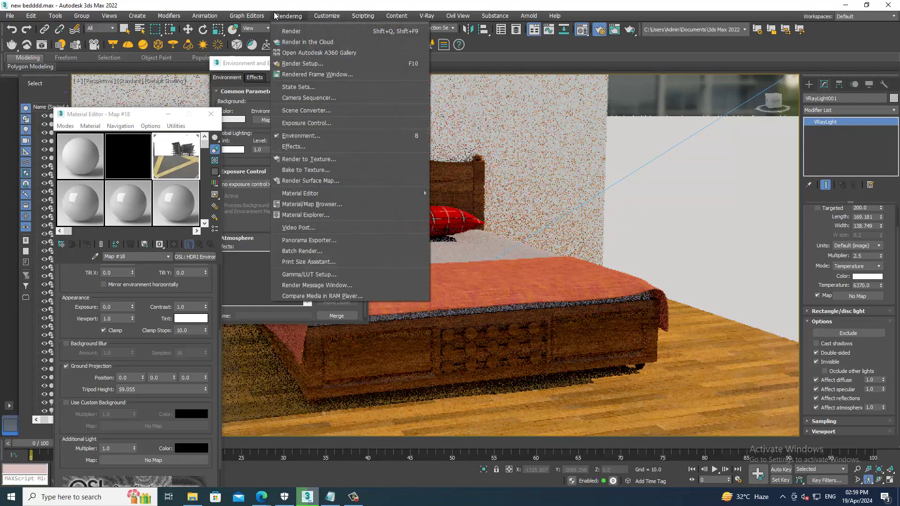
pyautogui.click(352, 61)
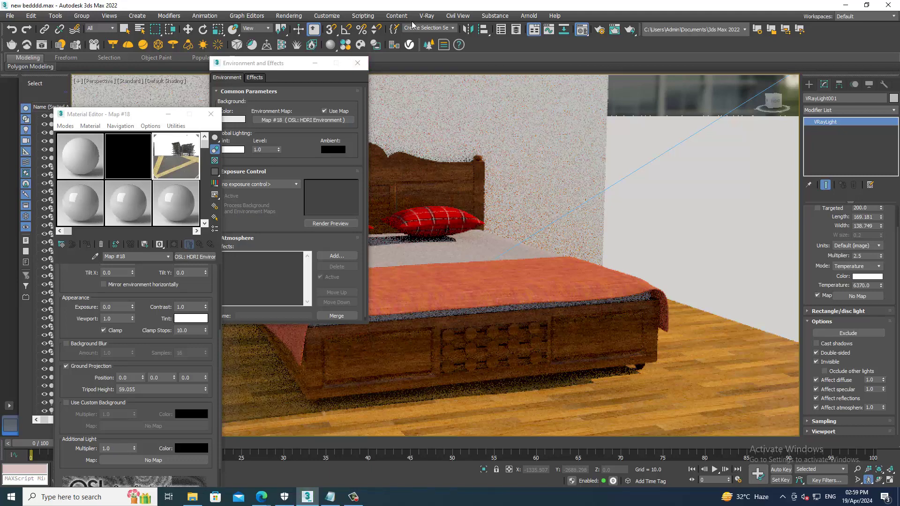
pyautogui.click(290, 16)
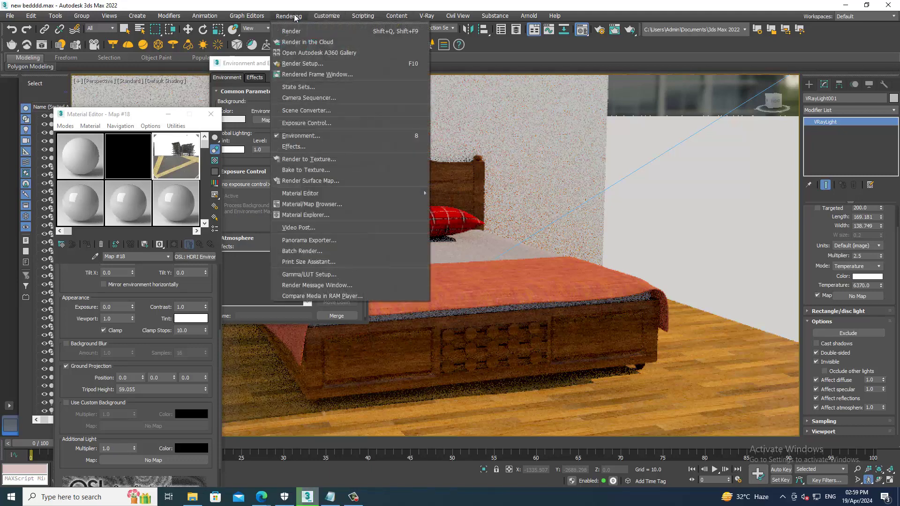
pyautogui.click(322, 61)
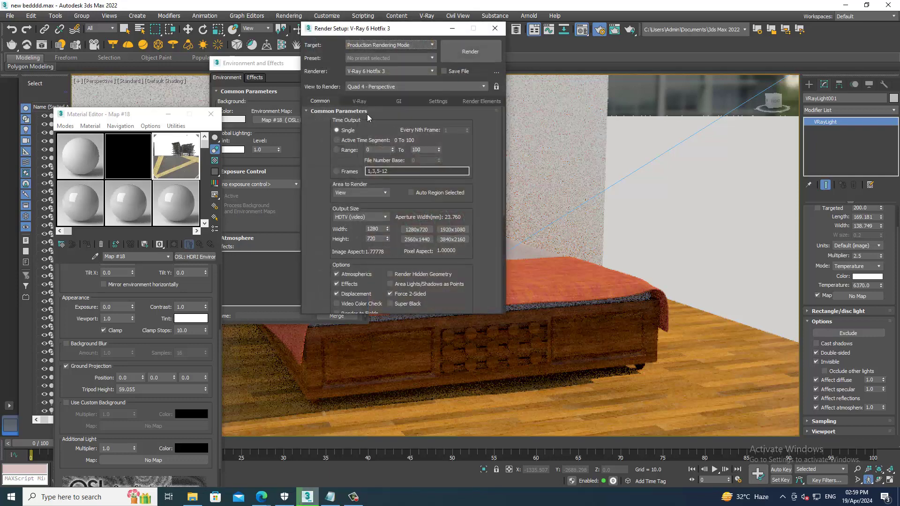
pyautogui.click(360, 101)
pyautogui.scroll(-5, 340, 80)
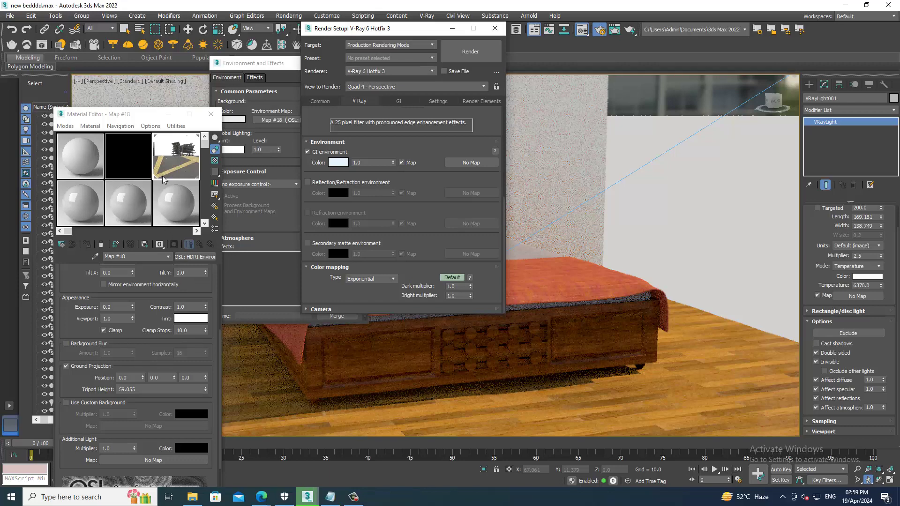
pyautogui.moveTo(164, 164); pyautogui.dragTo(471, 162)
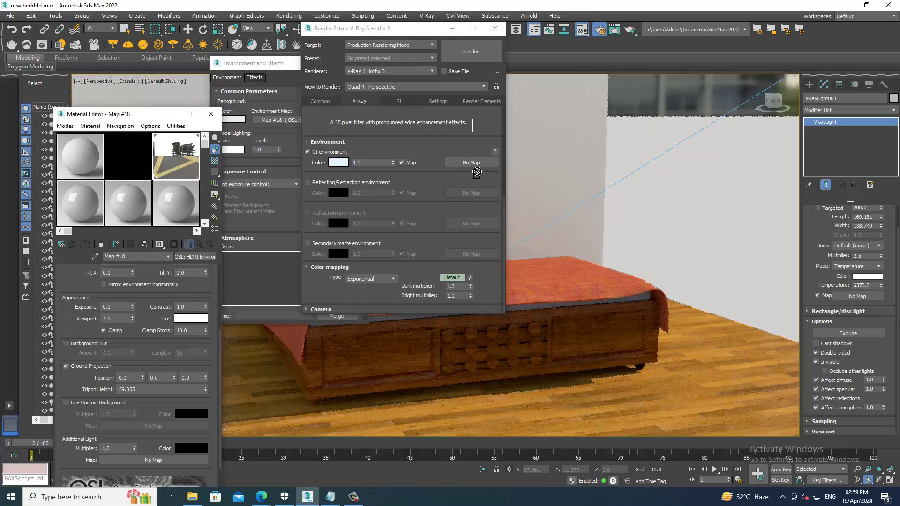
pyautogui.click(382, 201)
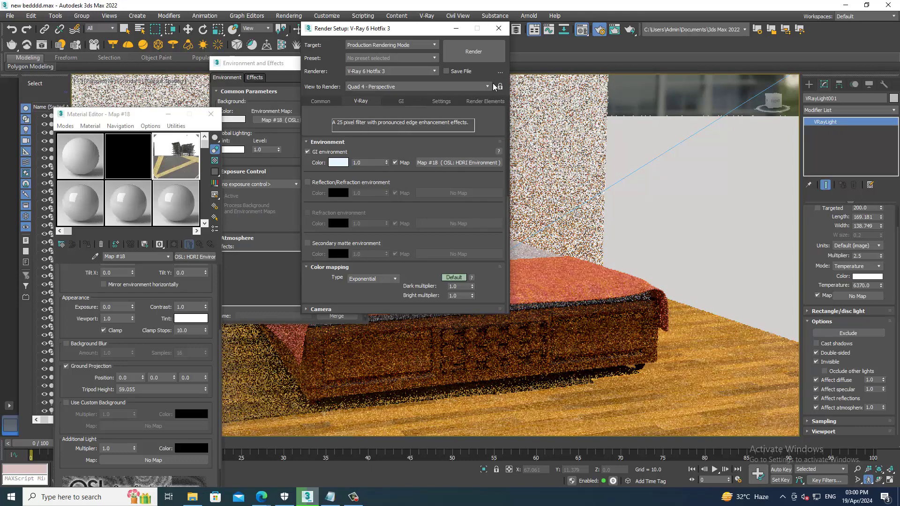
# Render the bed scene in V-Ray and close the finished frame buffer
pyautogui.click(483, 48)
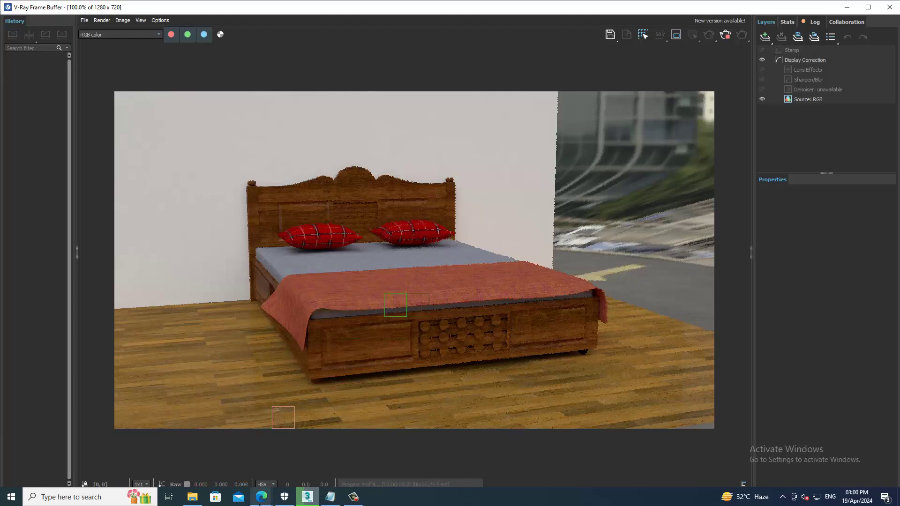
pyautogui.click(353, 497)
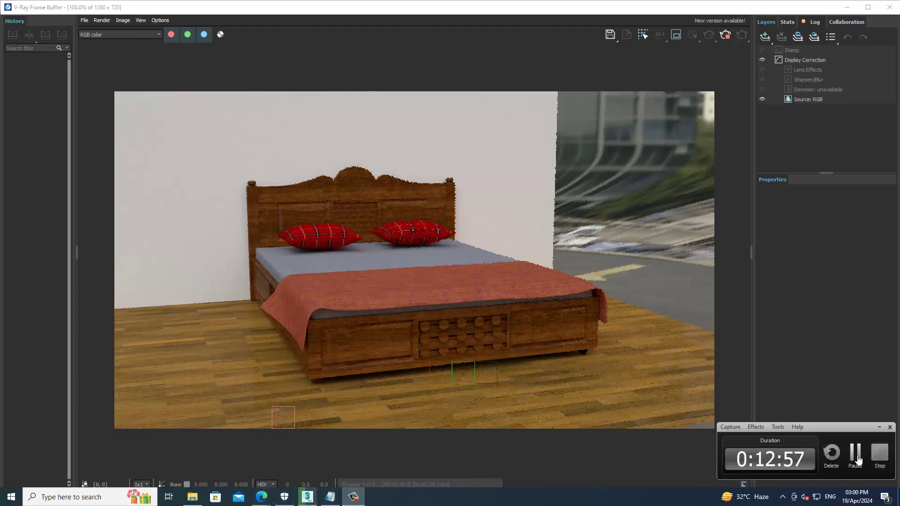
pyautogui.click(855, 452)
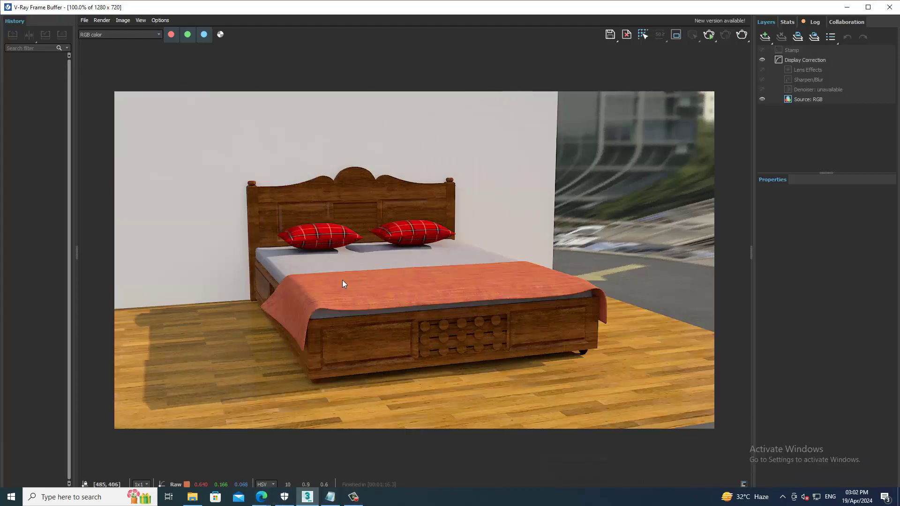
pyautogui.click(891, 7)
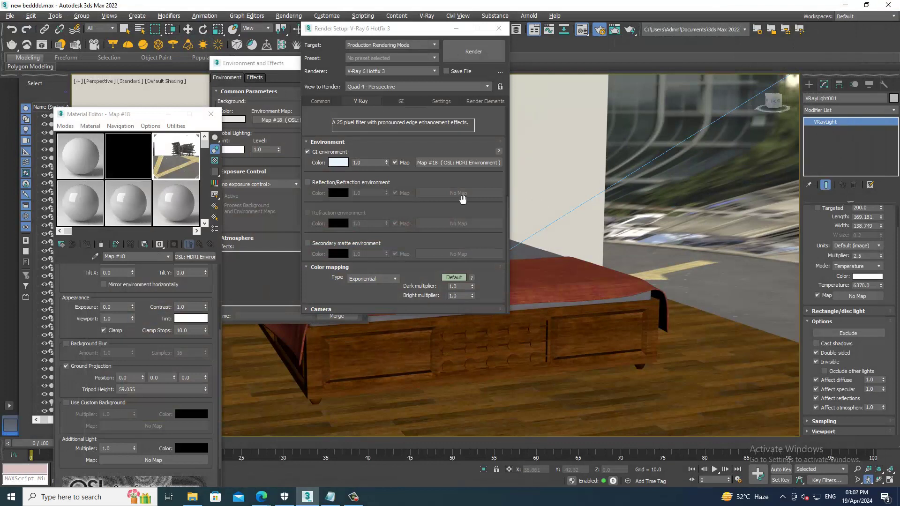
# Close the Render Setup, Material Editor and Environment and Effects windows
pyautogui.click(498, 28)
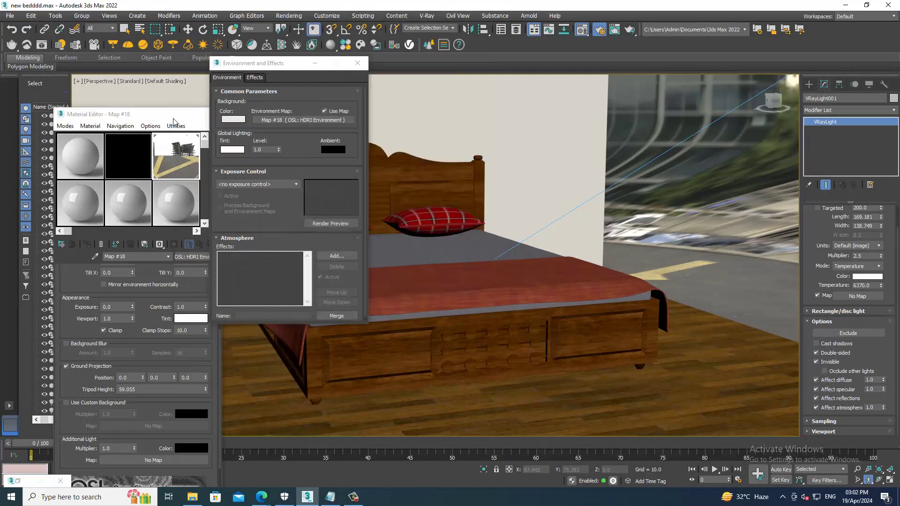
pyautogui.click(211, 113)
pyautogui.click(314, 63)
# Frame the bed frontally in the Perspective view and render that view
pyautogui.keyDown('alt'); pyautogui.moveTo(421, 262); pyautogui.dragTo(545, 263, button='middle'); pyautogui.keyUp('alt')
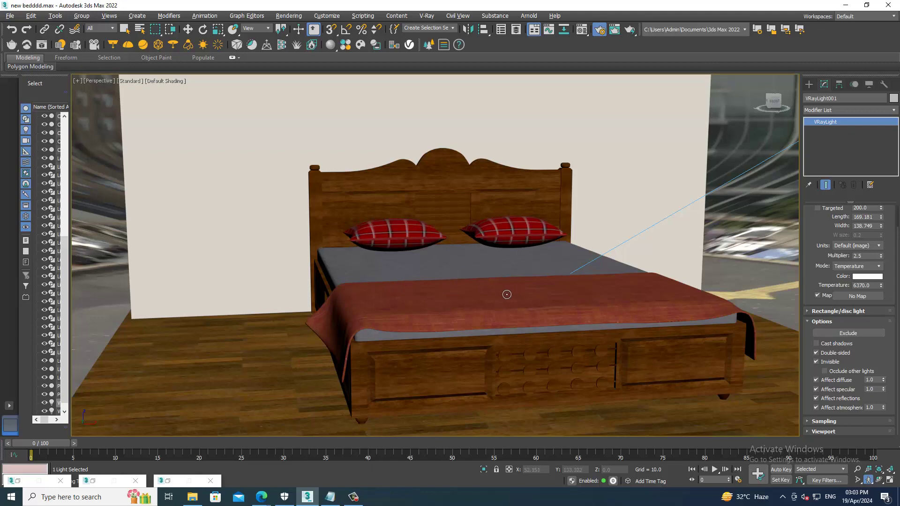
pyautogui.scroll(3, 508, 288)
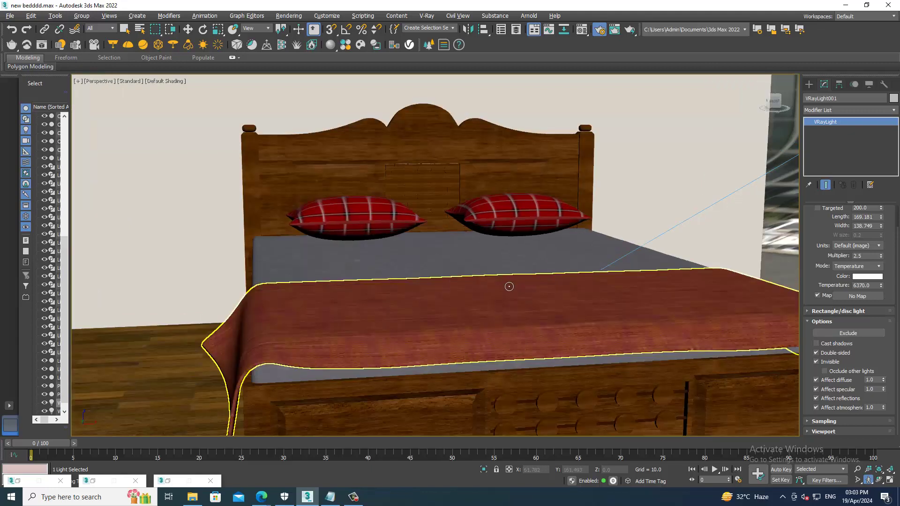
pyautogui.scroll(-1, 511, 288)
pyautogui.scroll(-1, 520, 295)
pyautogui.scroll(-2, 515, 303)
pyautogui.scroll(1, 513, 310)
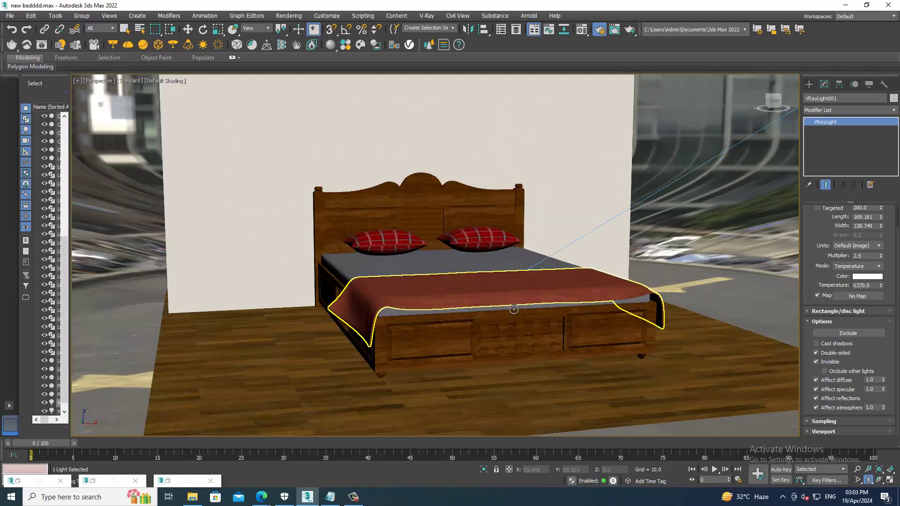
pyautogui.scroll(2, 513, 309)
pyautogui.moveTo(525, 315); pyautogui.dragTo(528, 312, button='middle')
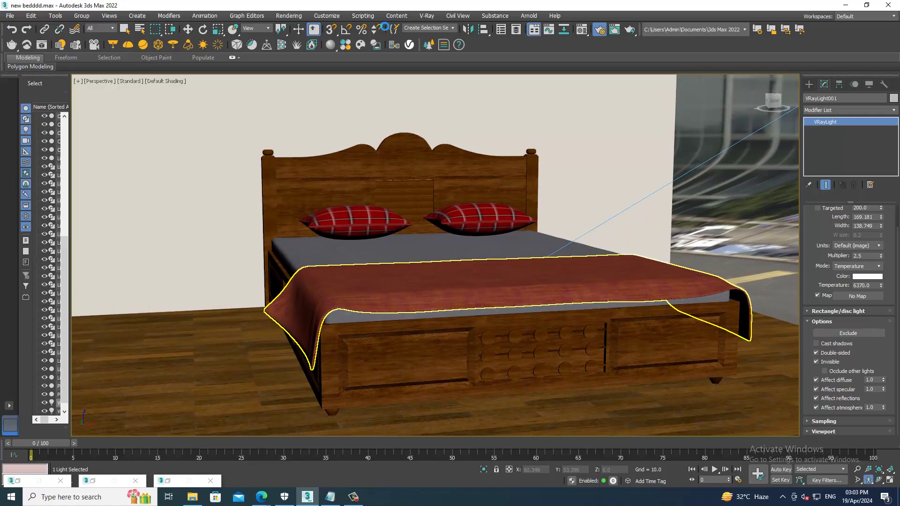
pyautogui.click(288, 15)
pyautogui.click(299, 35)
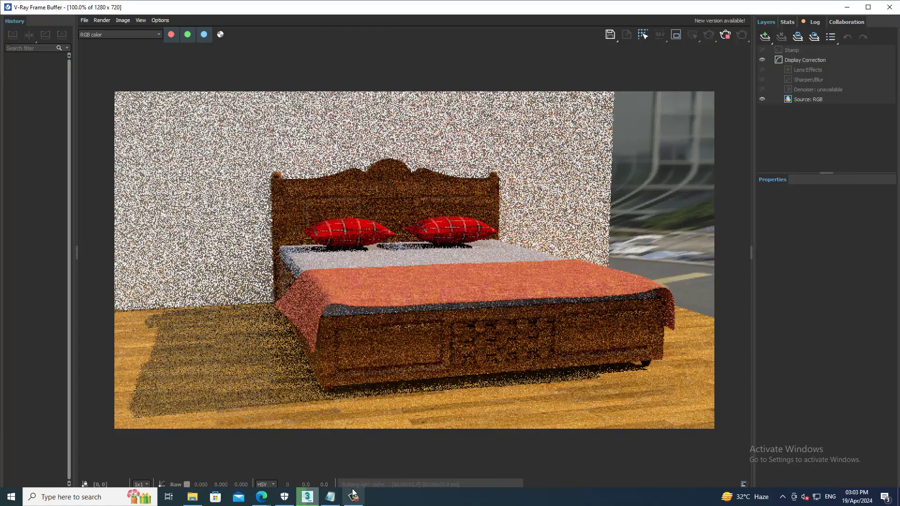
# Add a 'Thanks for Watching' line below the Notepad notes, then minimize Notepad
pyautogui.click(330, 497)
pyautogui.click(374, 183)
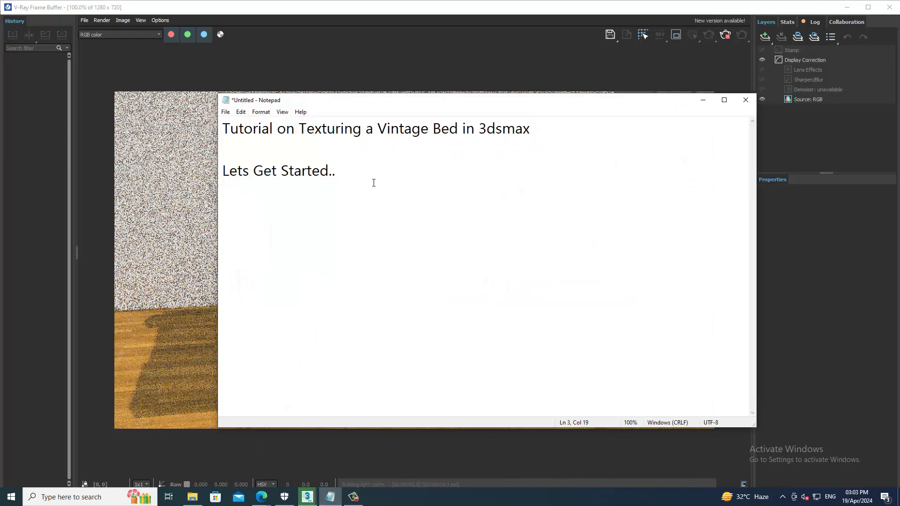
pyautogui.press('Return')
pyautogui.press('Return')
pyautogui.write('Thanks')
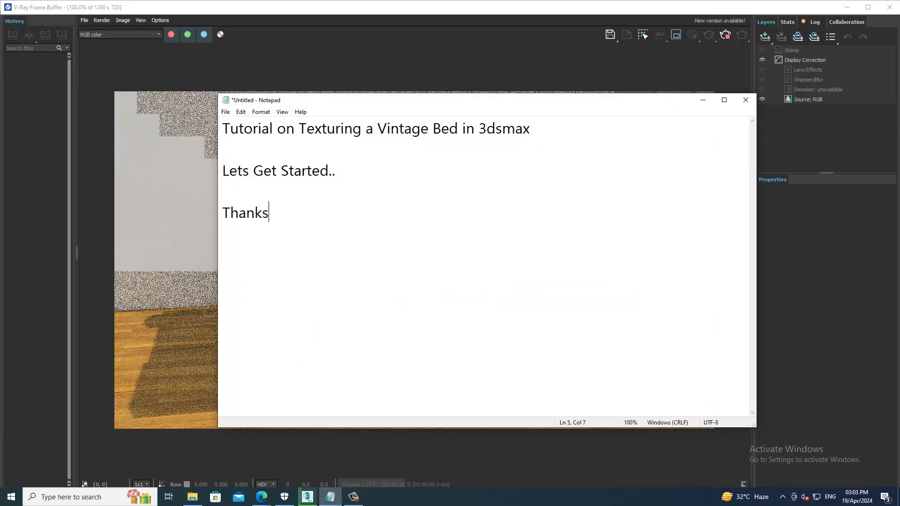
pyautogui.write(' for Wa')
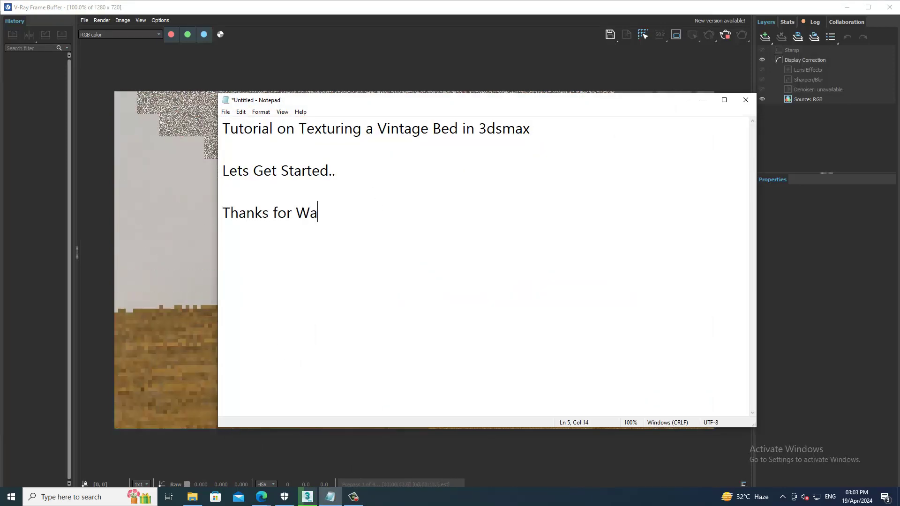
pyautogui.write('tching')
pyautogui.press('Return')
pyautogui.press('Return')
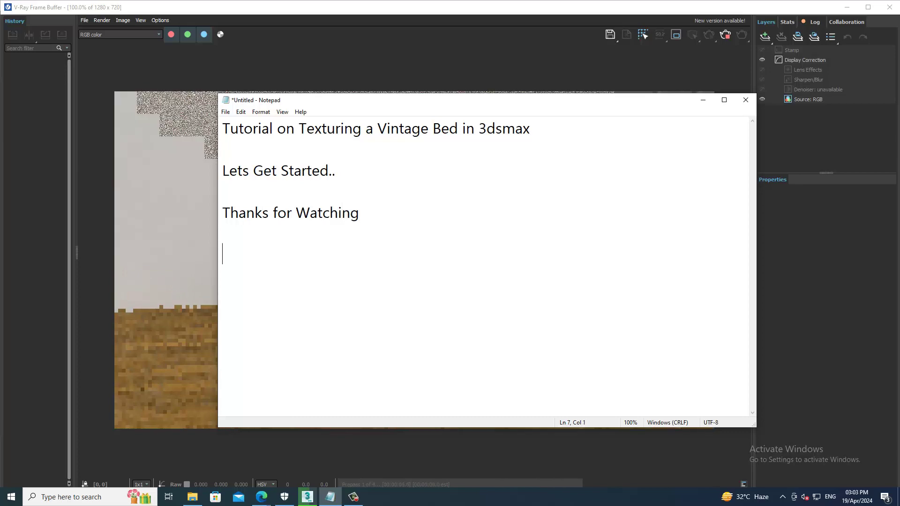
pyautogui.click(702, 100)
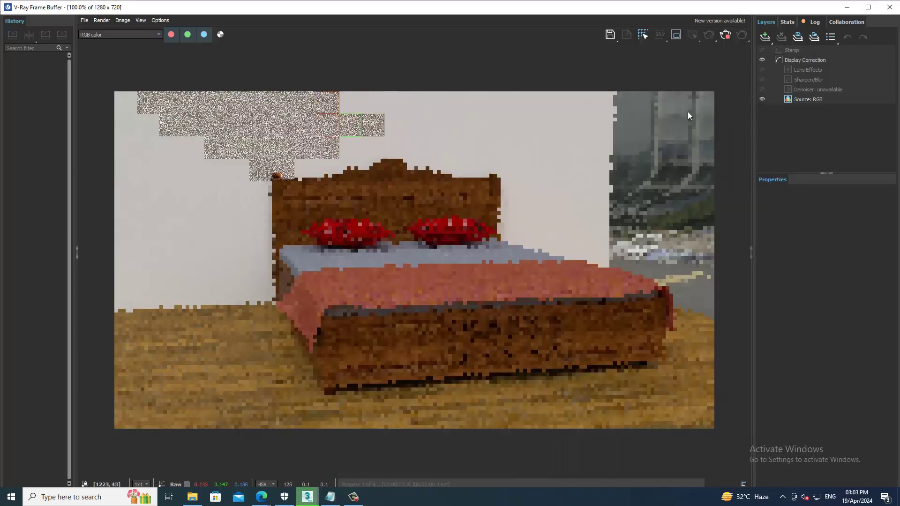